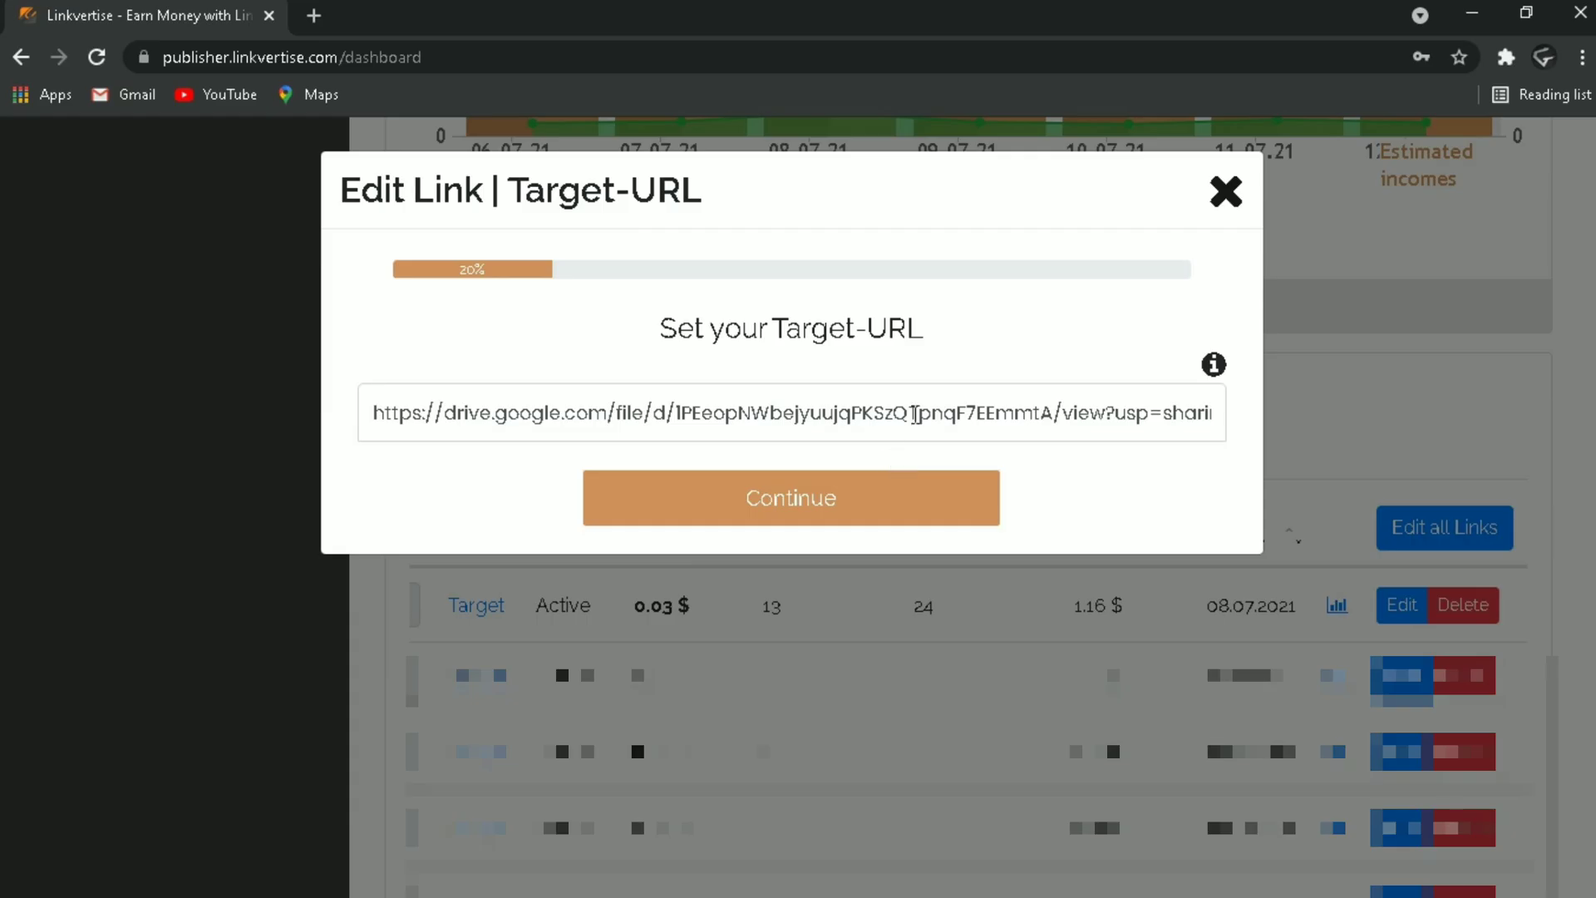
# Finish the Linkvertise Edit Link steps, accepting the target URL, COD WAW Config File name and sharing URL
pyautogui.moveTo(909, 413); pyautogui.dragTo(677, 413)
pyautogui.click(995, 413)
pyautogui.click(893, 516)
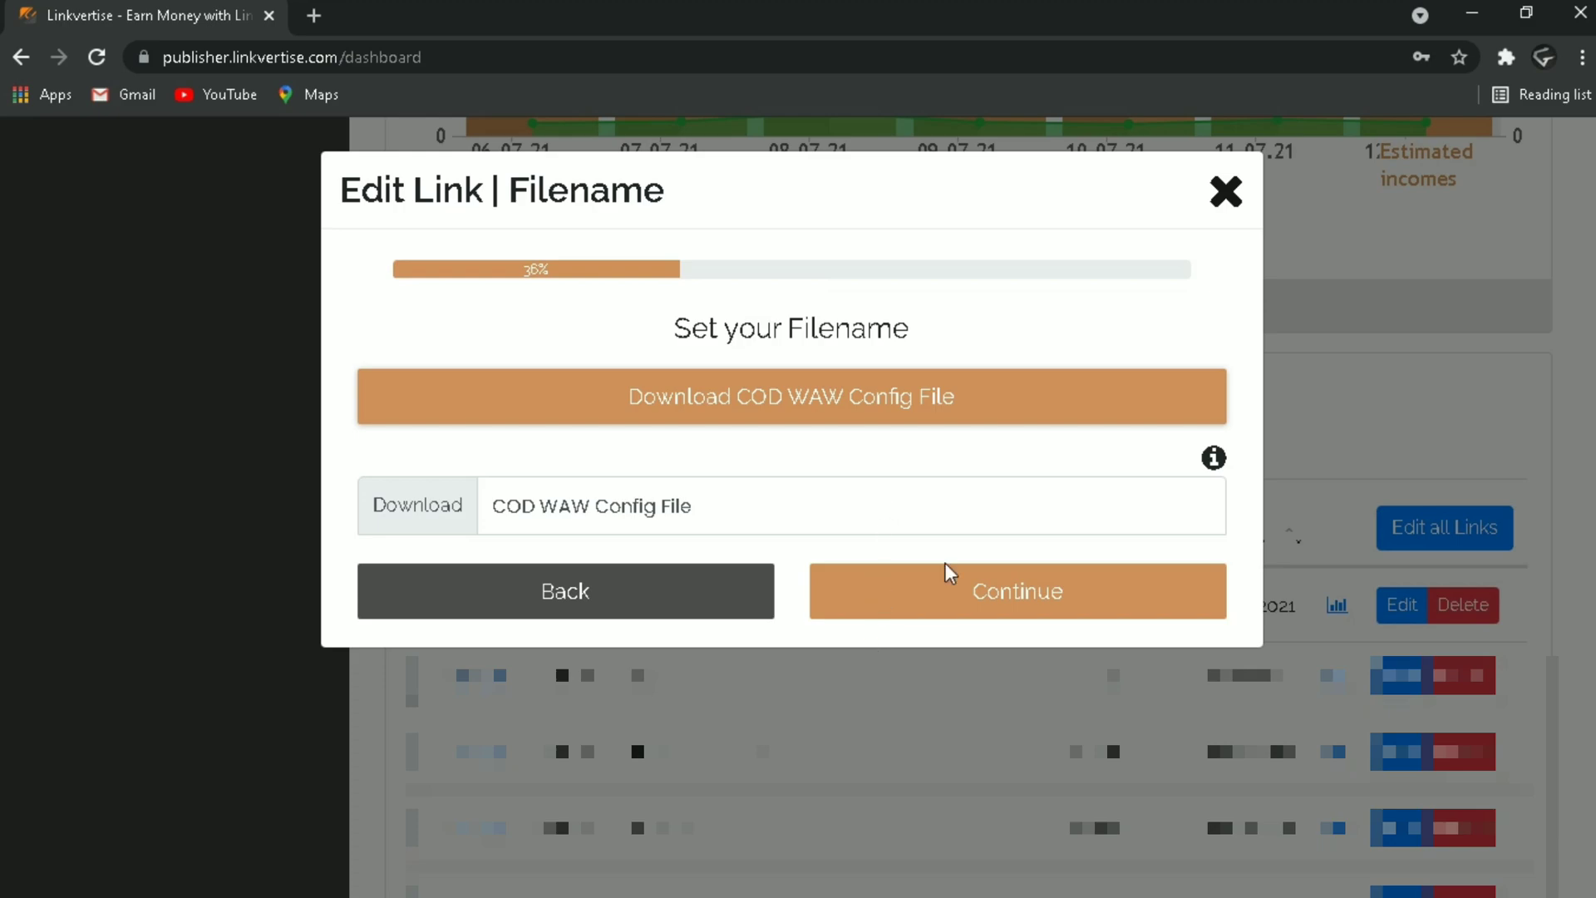
pyautogui.click(950, 574)
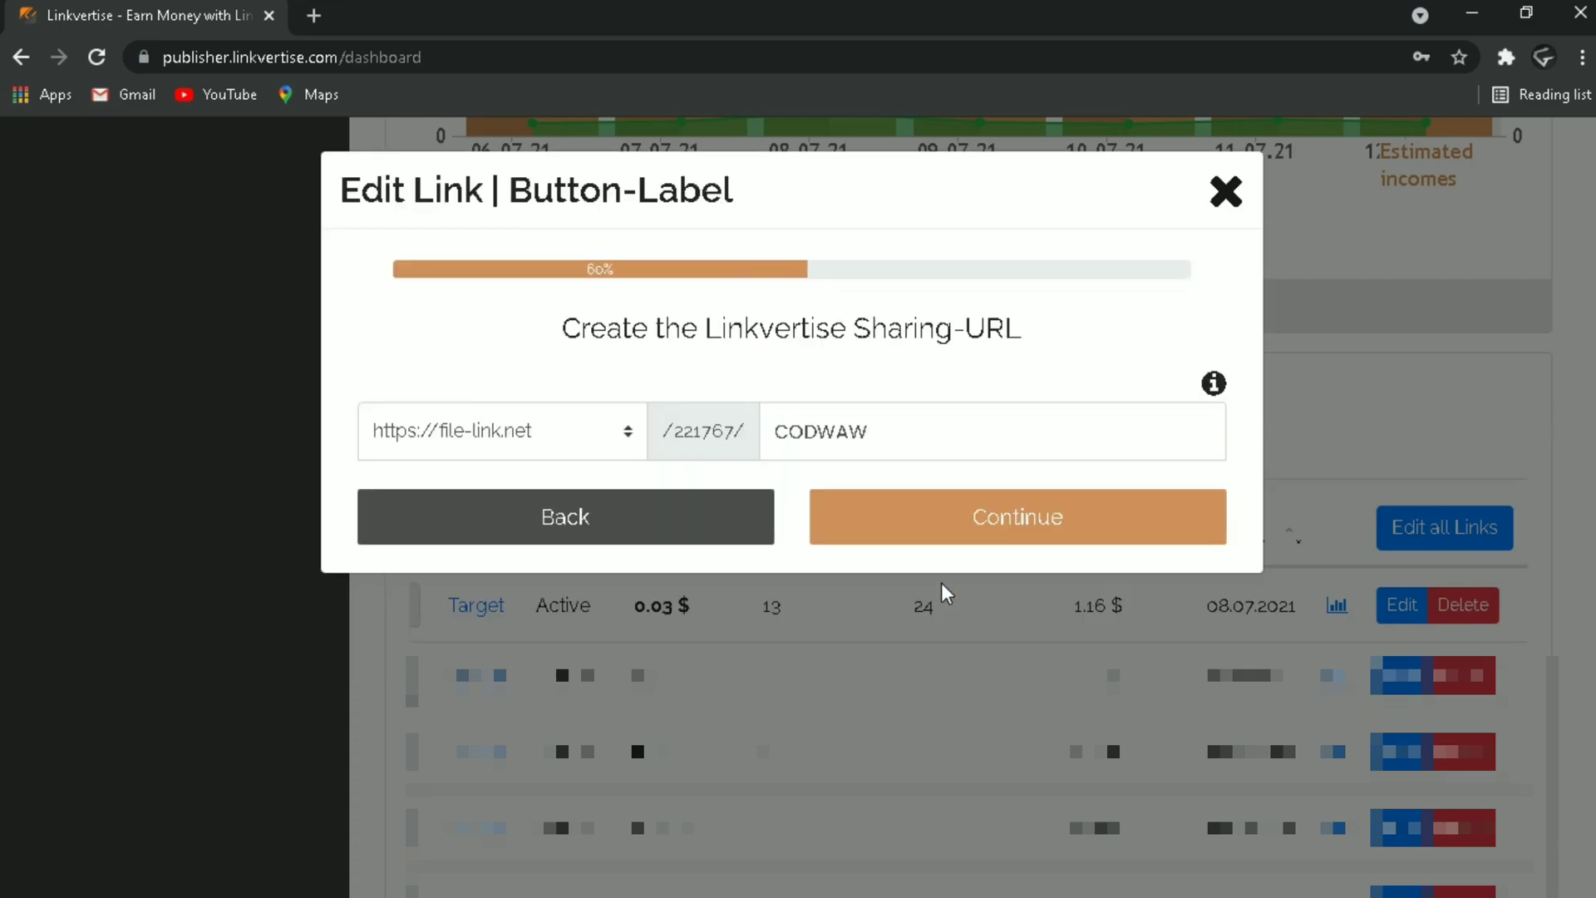
pyautogui.click(997, 532)
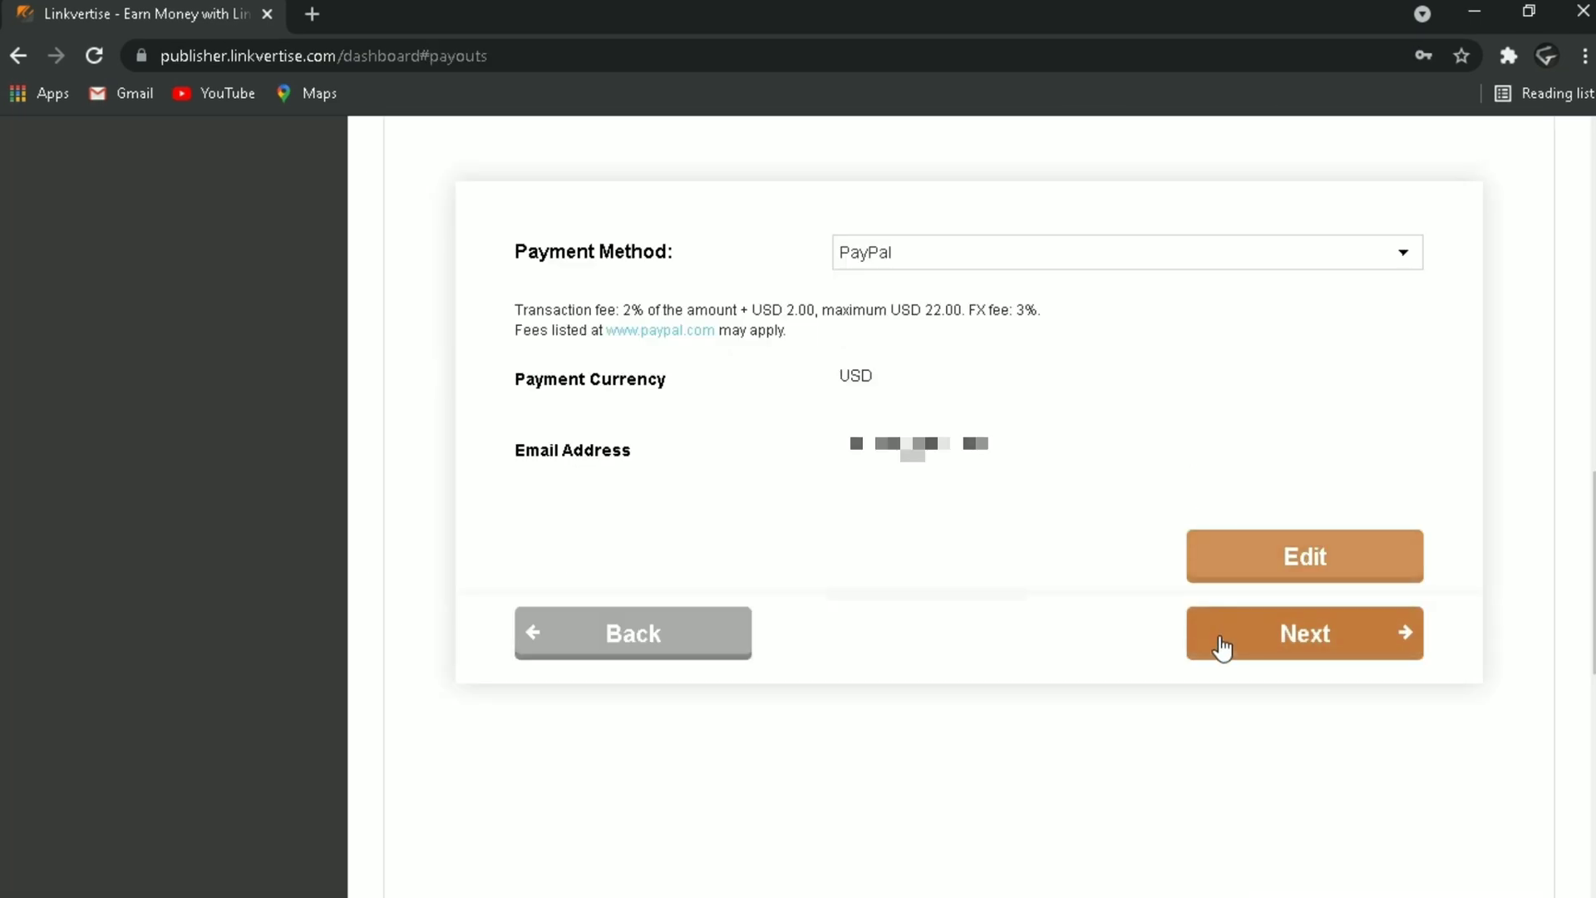
# Choose PayPal as the payout method with USD as the payment currency
pyautogui.scroll(3, 1051, 560)
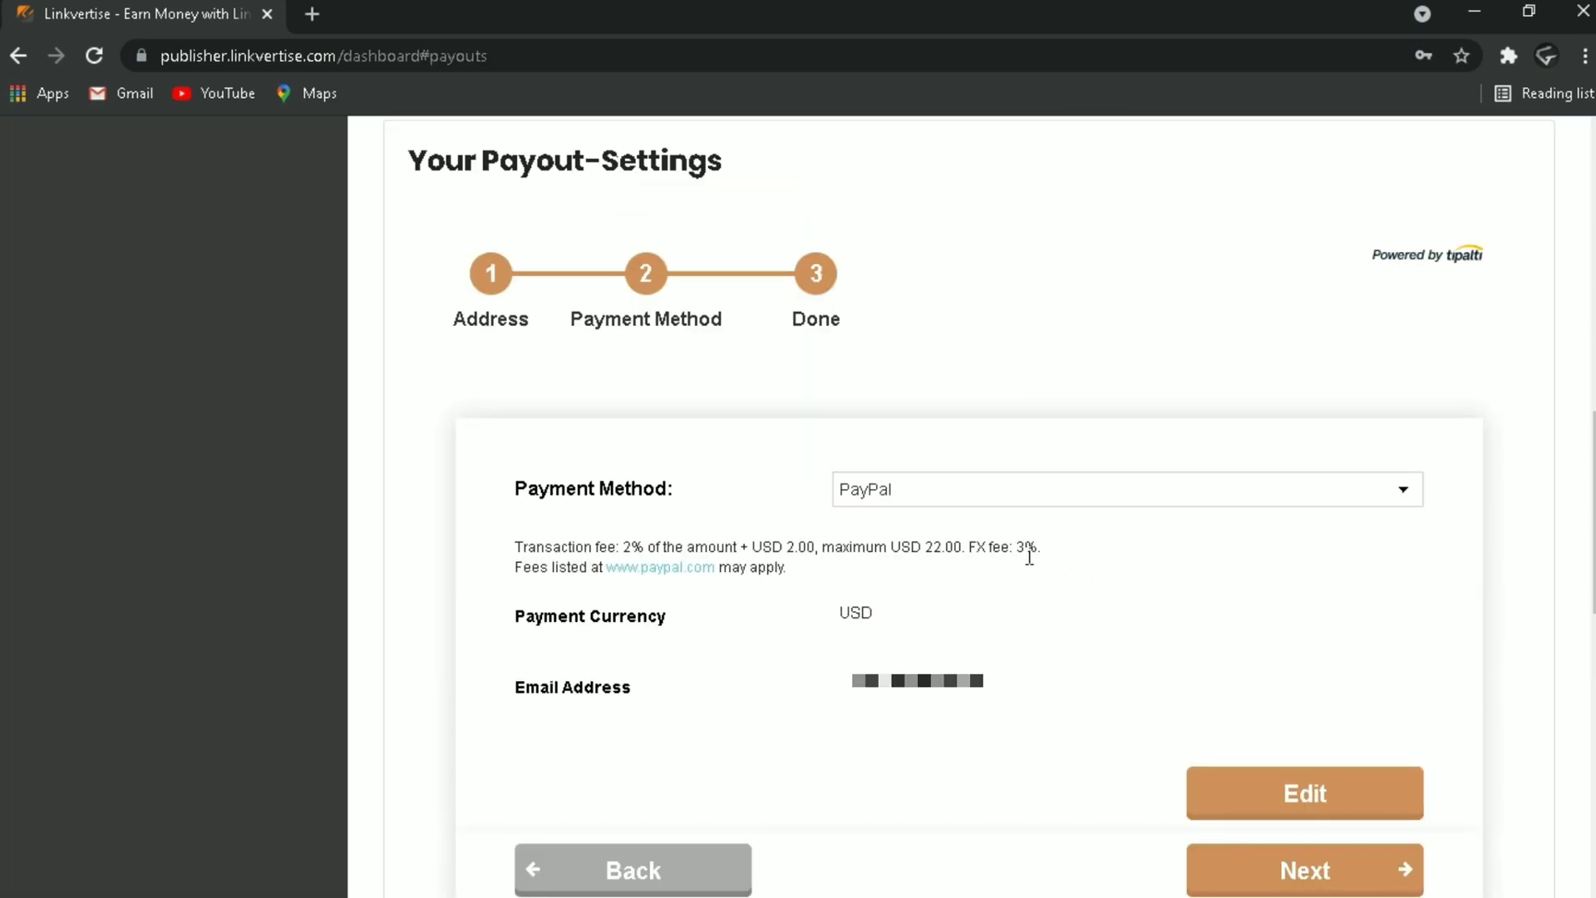
pyautogui.click(971, 504)
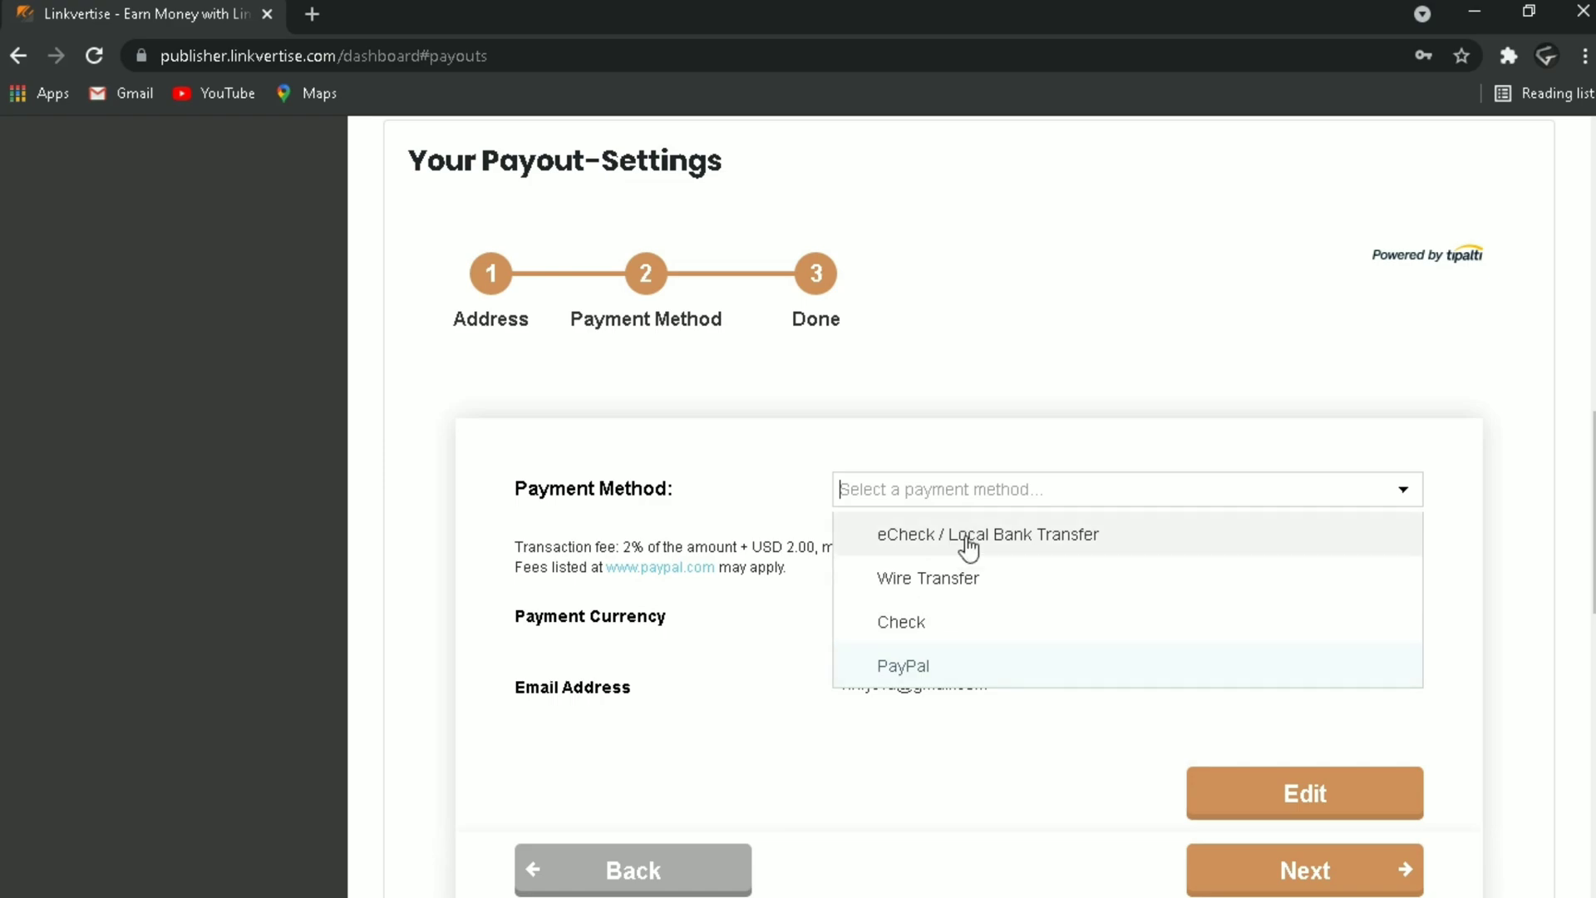
pyautogui.click(1079, 670)
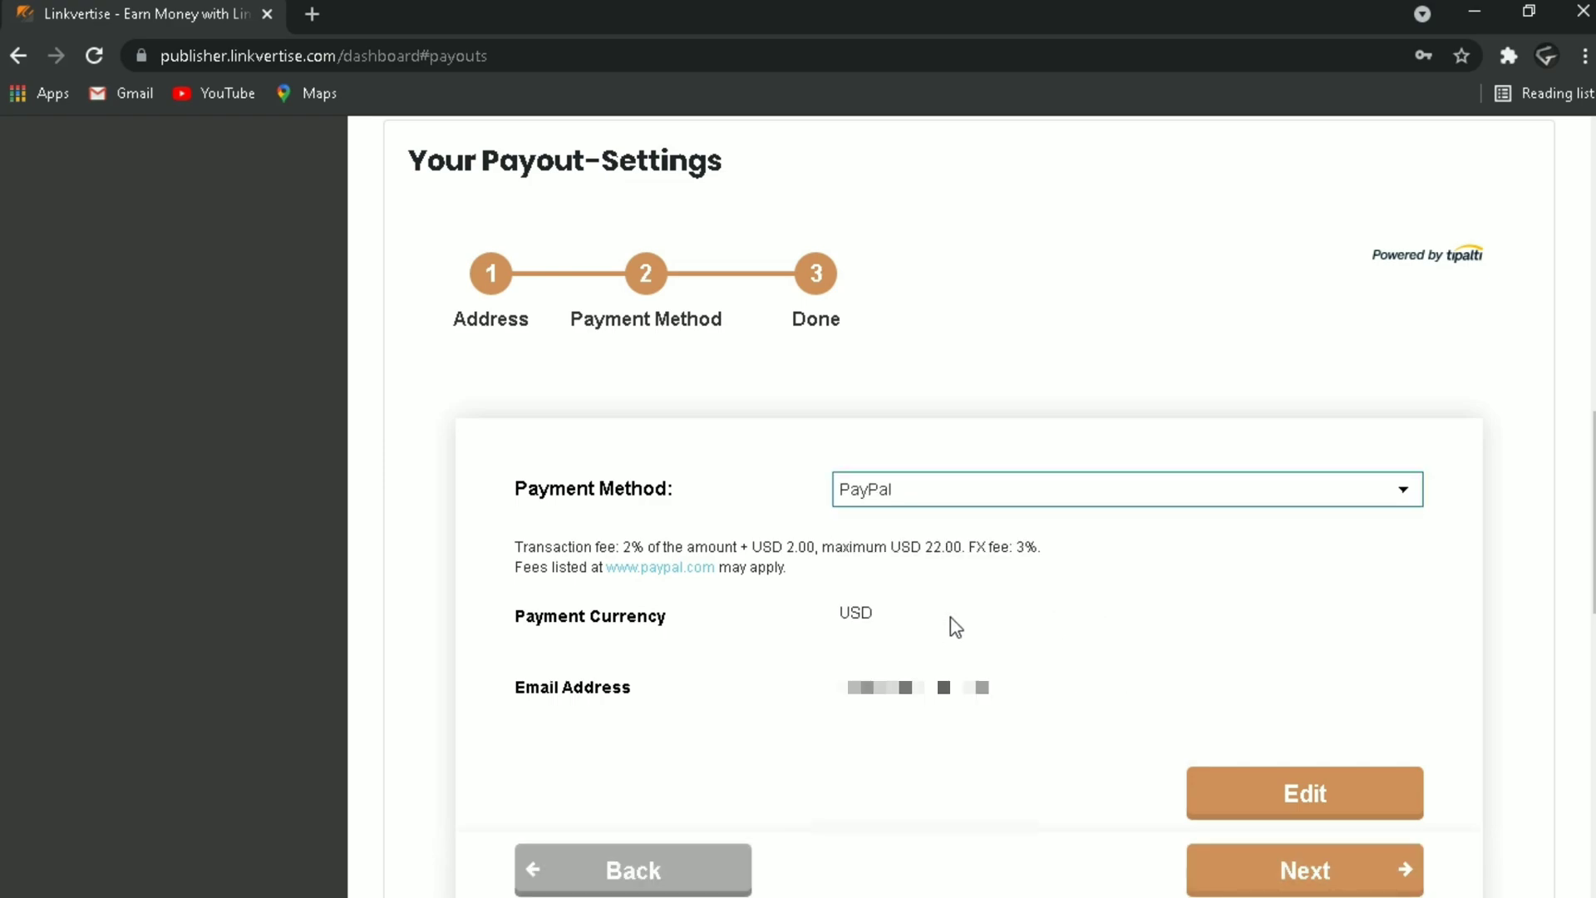
pyautogui.moveTo(954, 627); pyautogui.dragTo(732, 627)
pyautogui.scroll(-3, 935, 615)
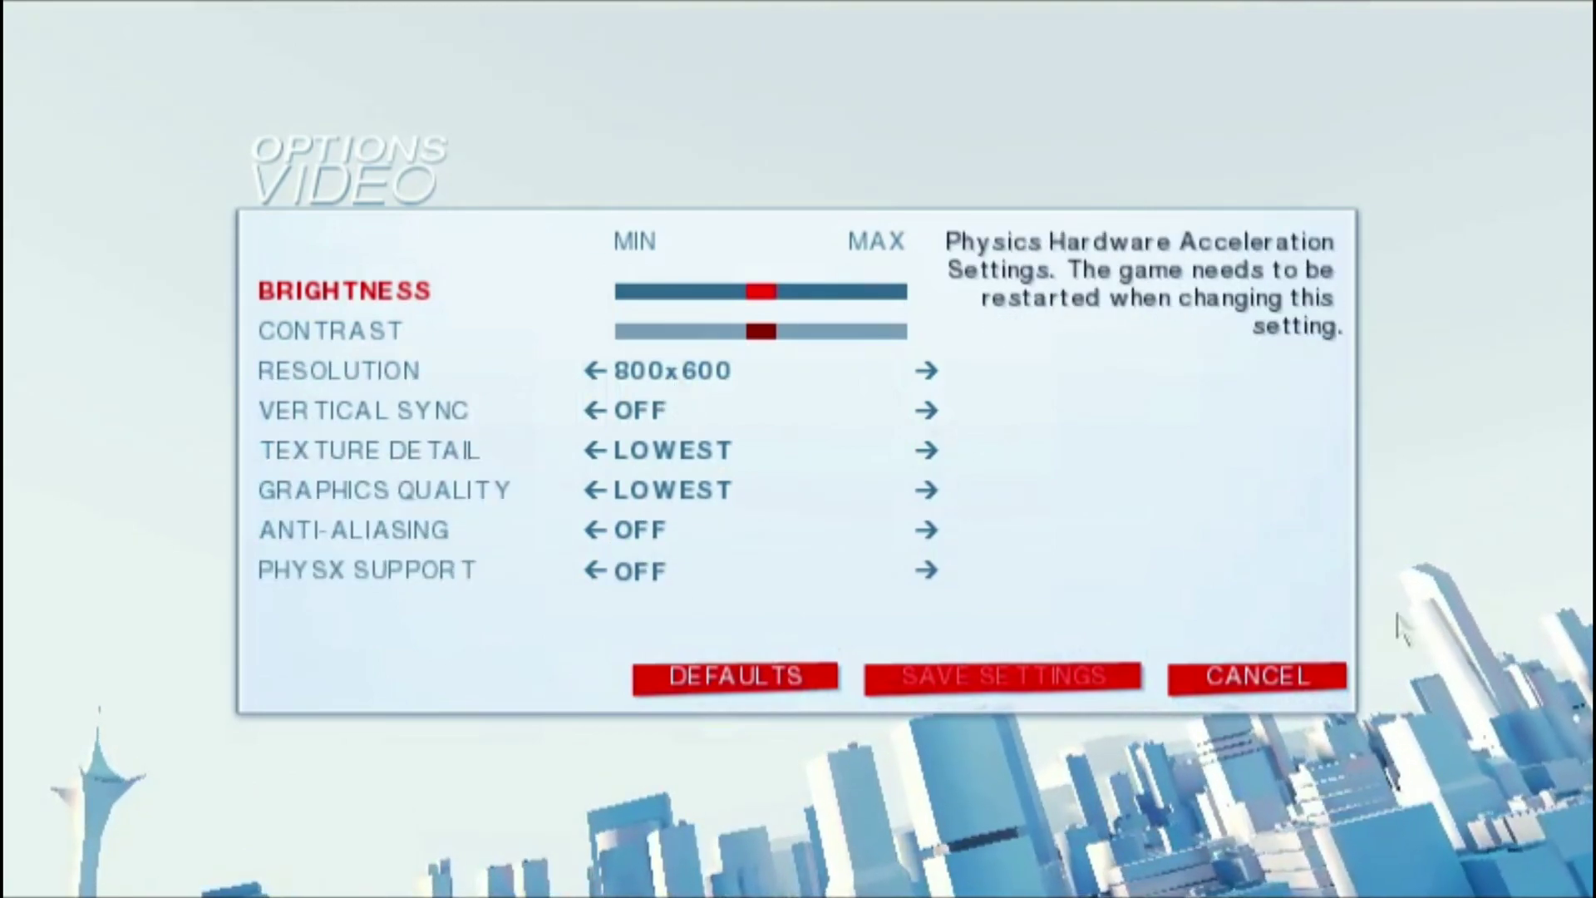
# Cancel out of Mirror's Edge's video options without changing them
pyautogui.click(1309, 680)
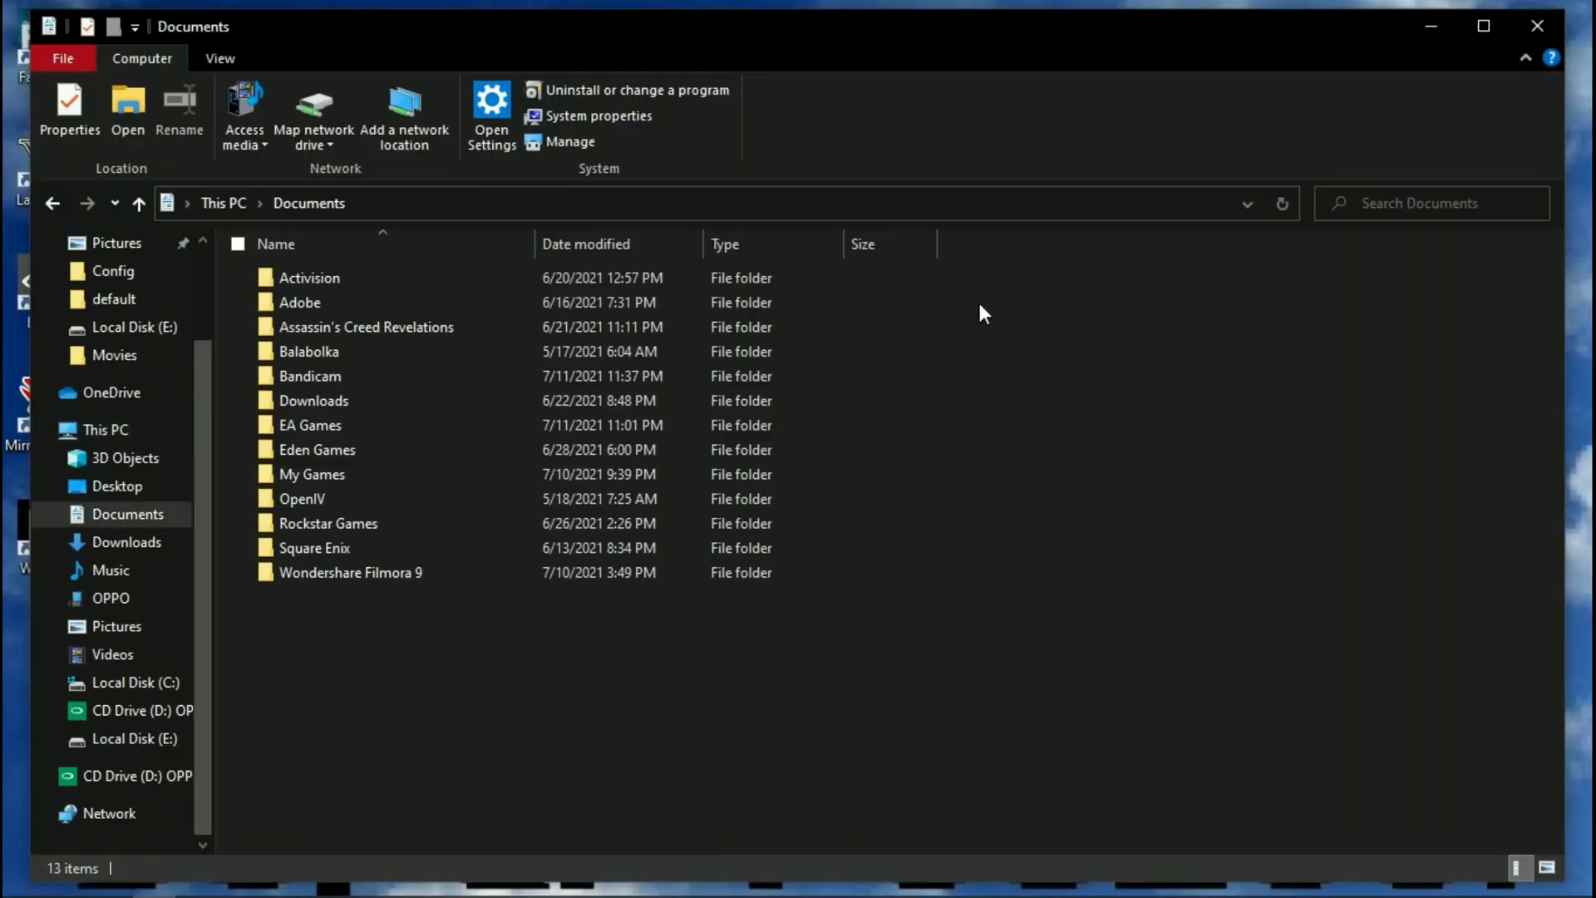
# Browse to EA Games\Mirror's Edge\TdGame\Config and bring up the TdEngine file's context menu
pyautogui.doubleClick(311, 427)
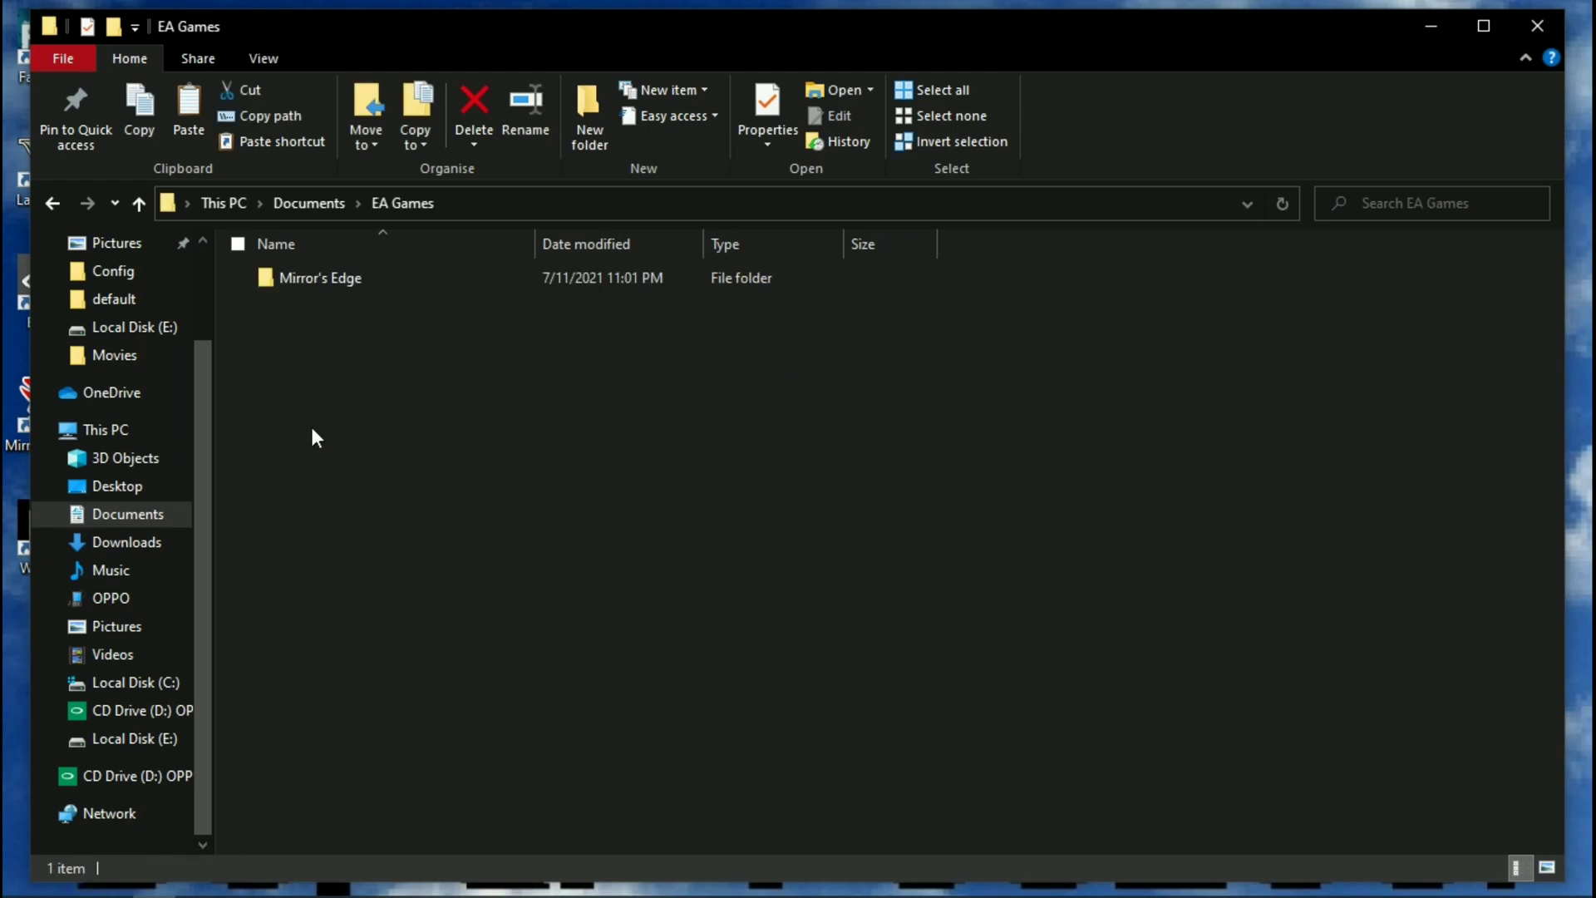
pyautogui.doubleClick(331, 278)
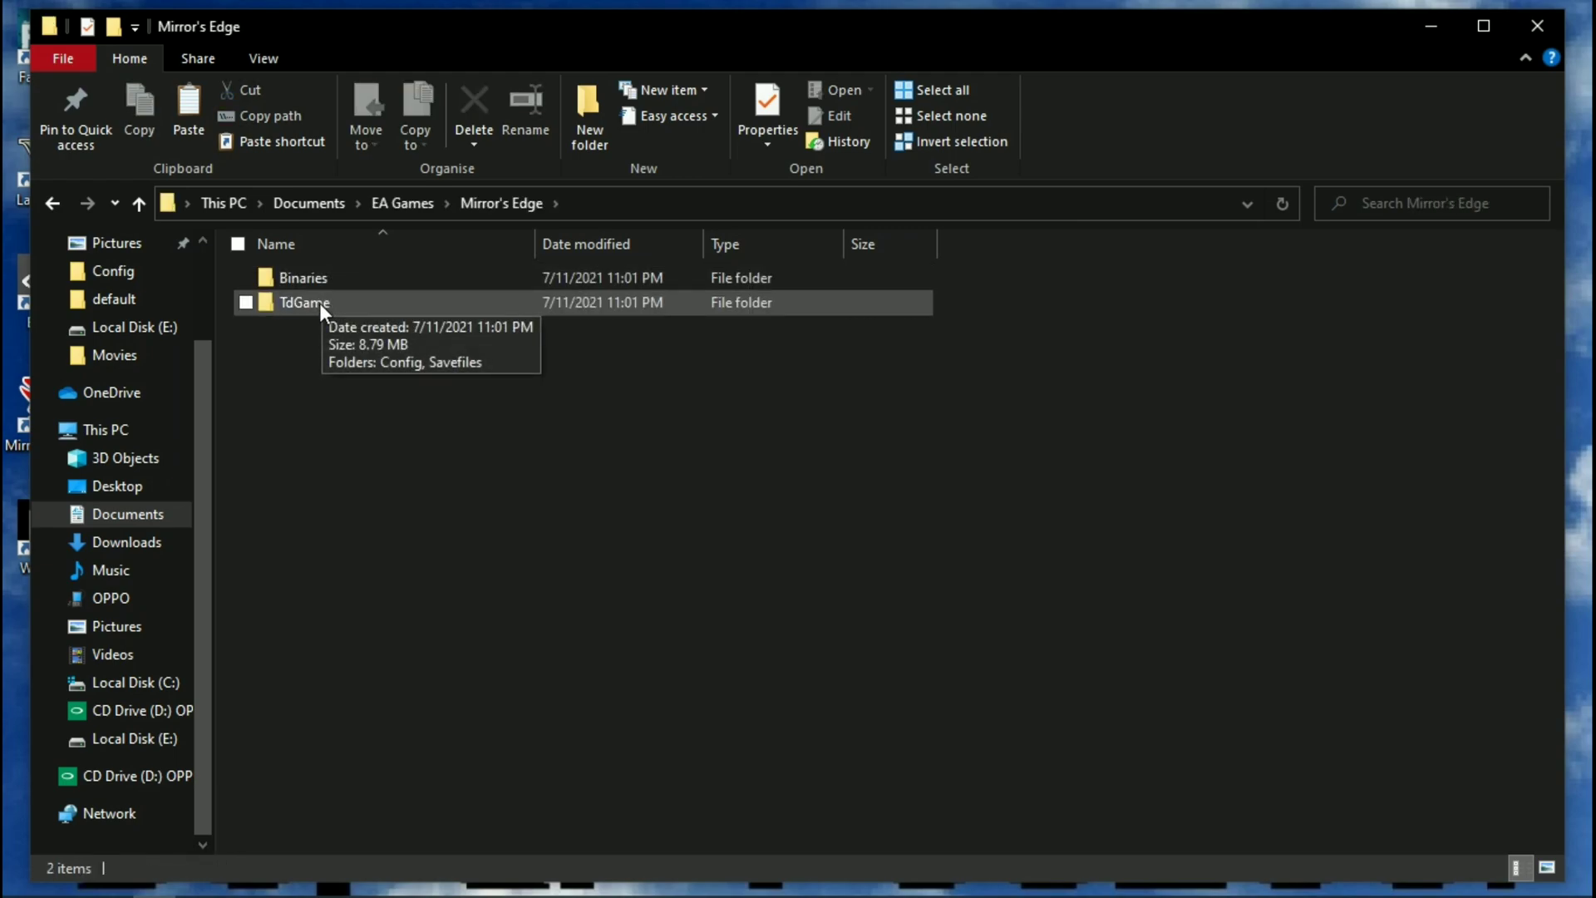
pyautogui.doubleClick(320, 303)
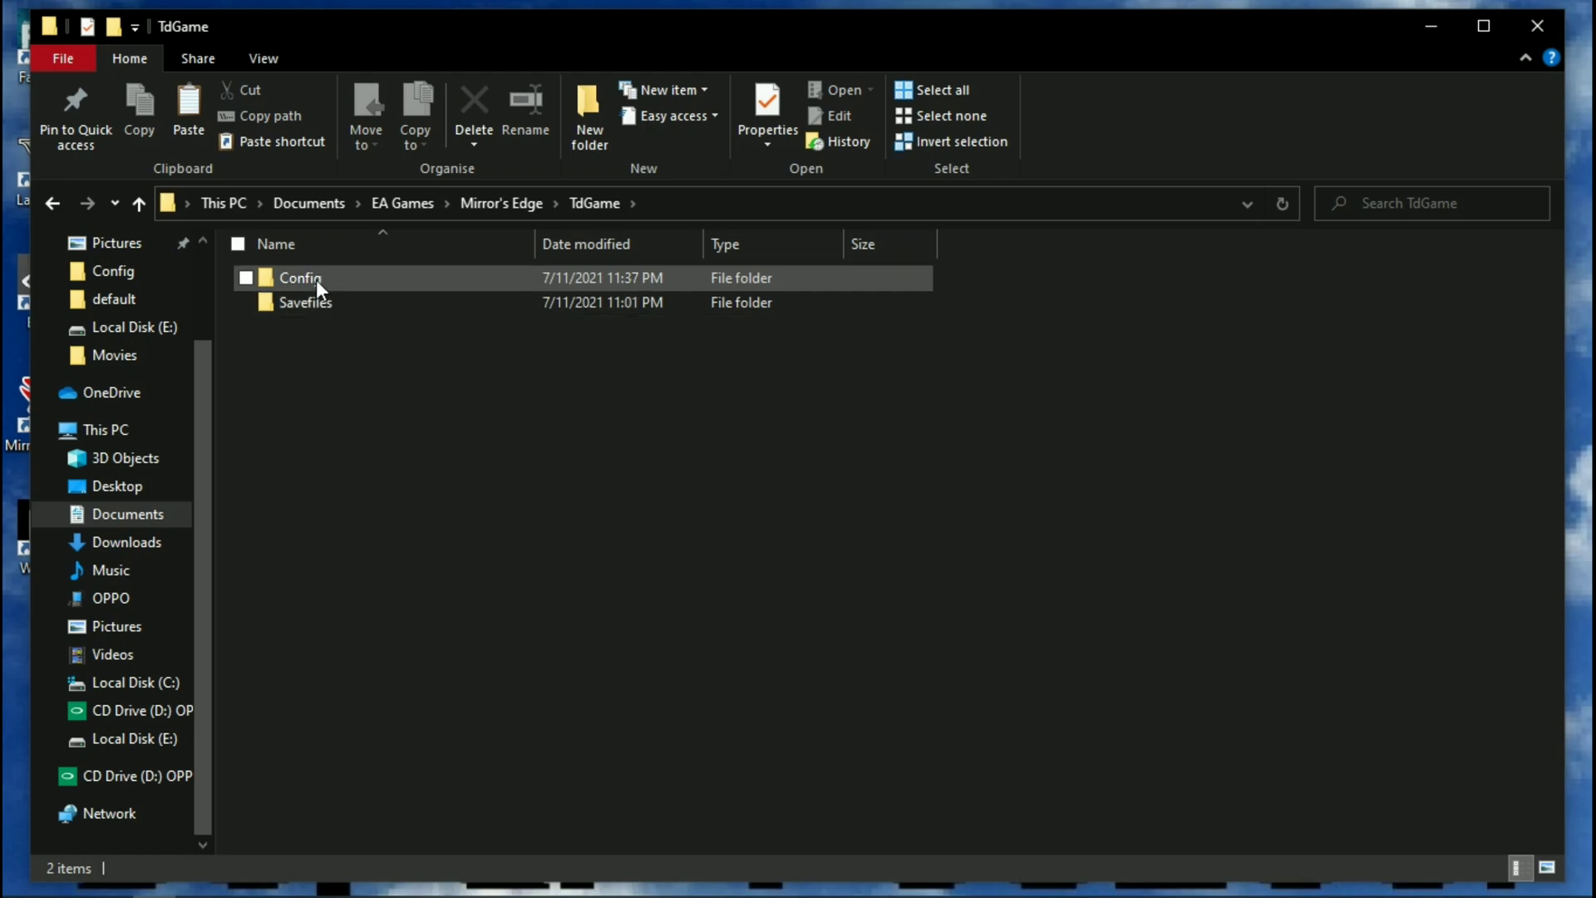
pyautogui.doubleClick(316, 279)
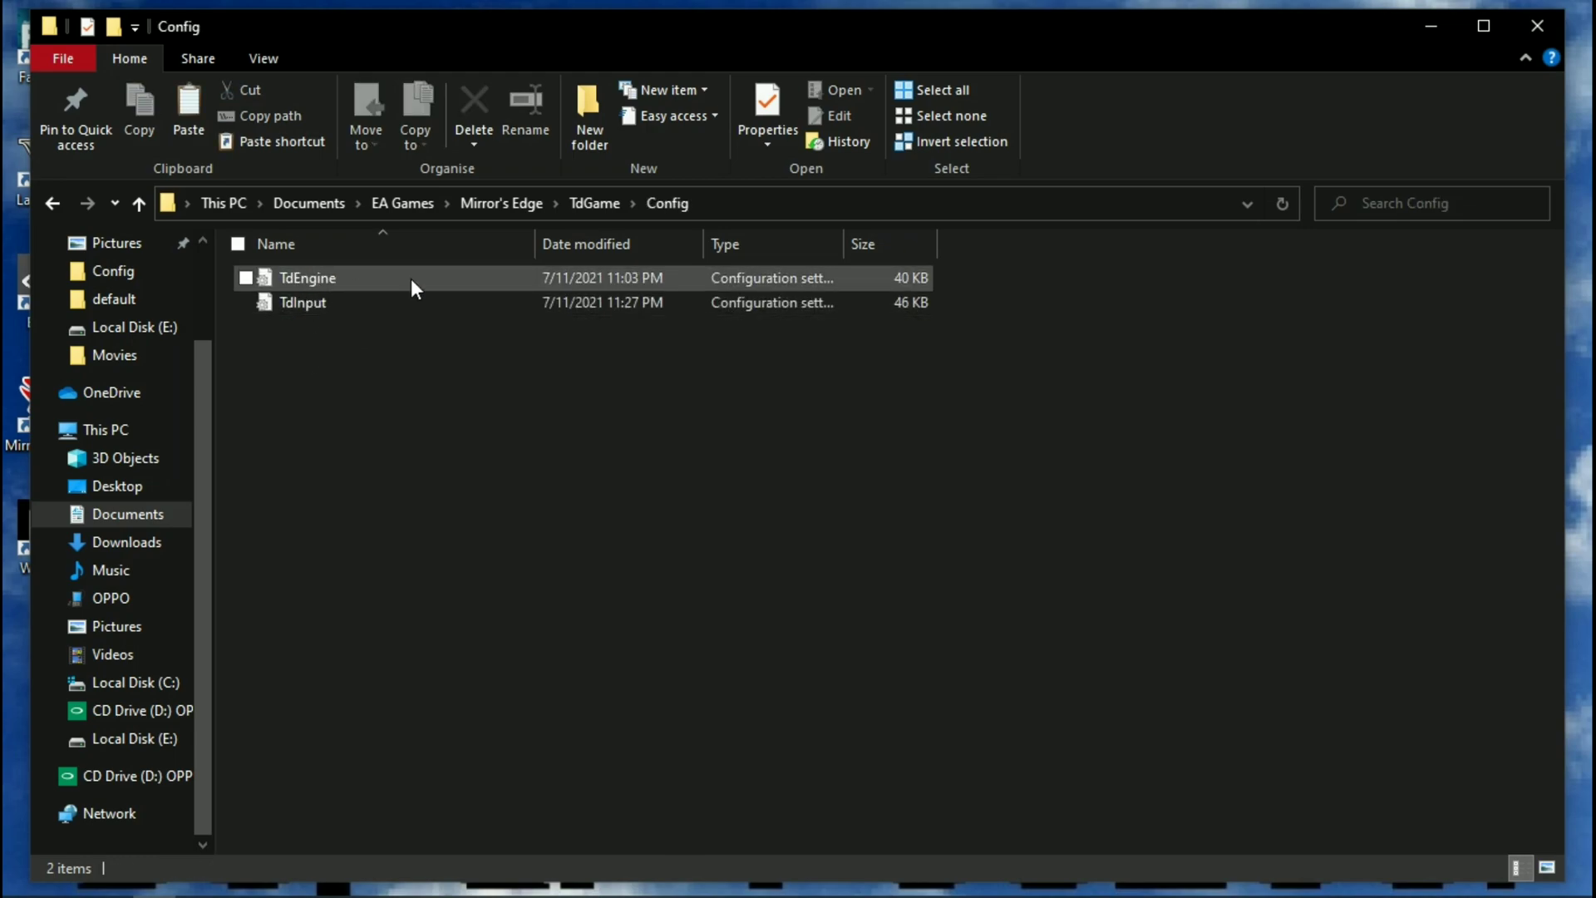
pyautogui.rightClick(327, 277)
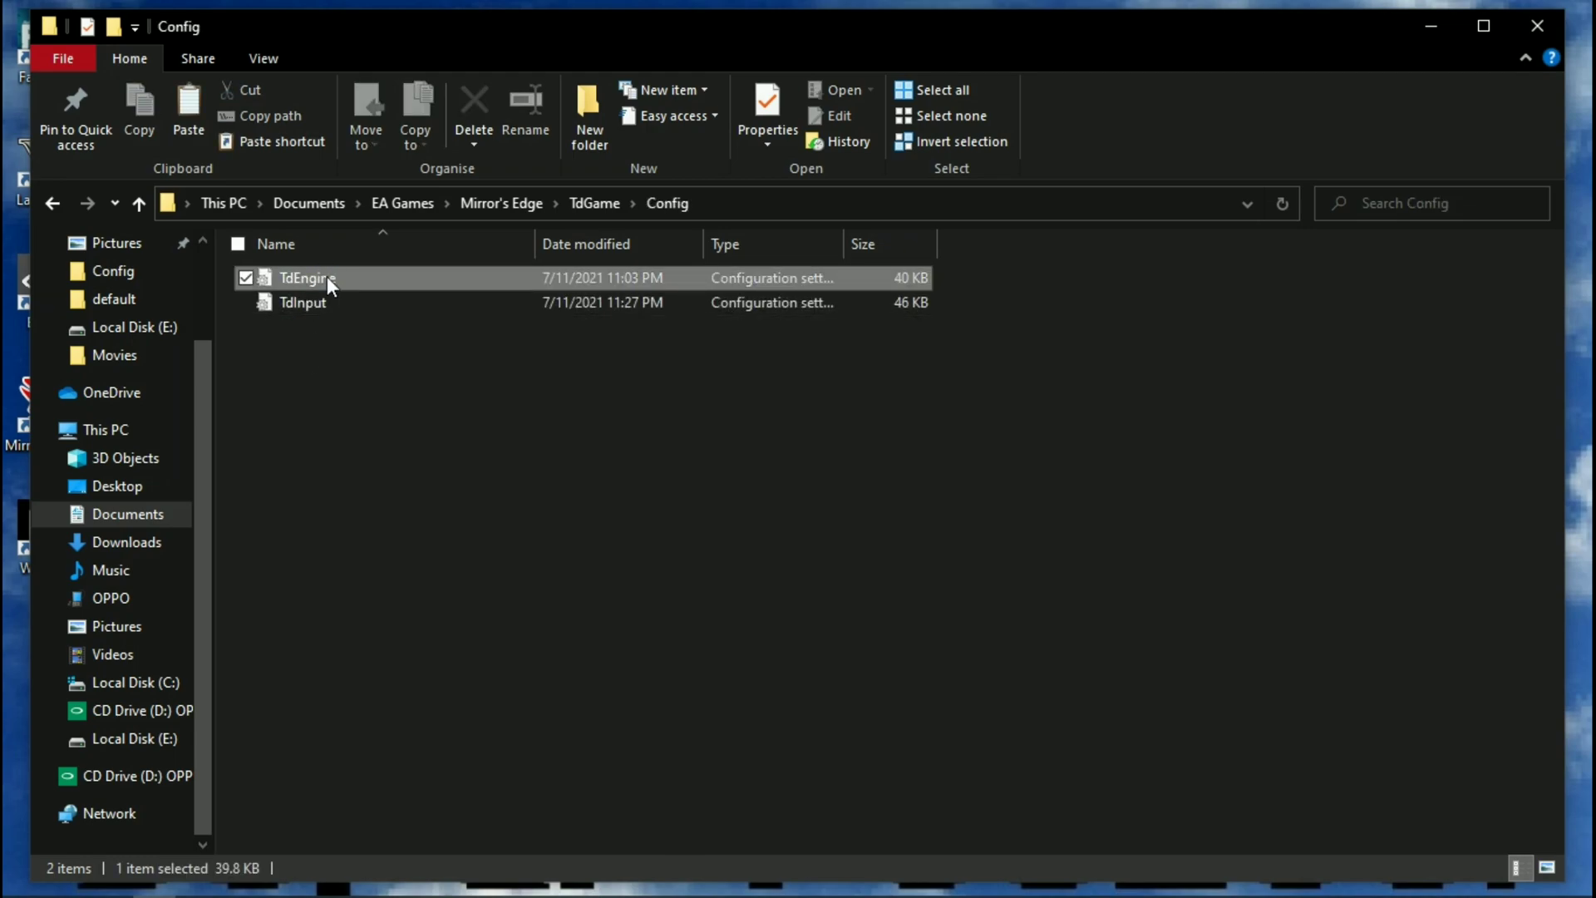
# Open TdEngine in a maximized Notepad window and scroll through its contents
pyautogui.click(353, 346)
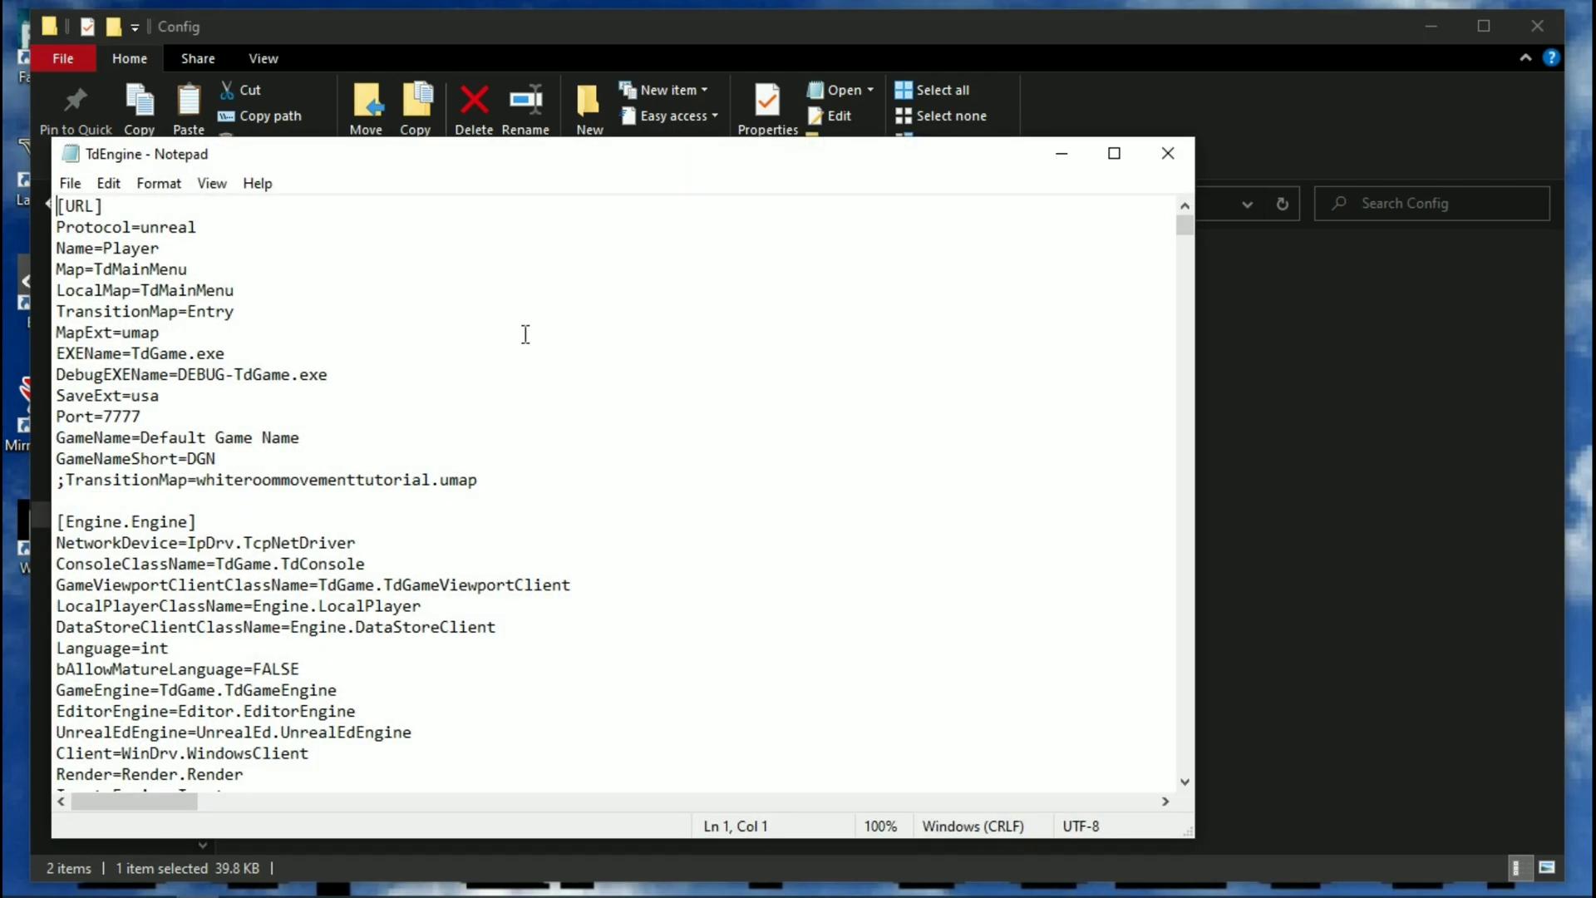
pyautogui.moveTo(725, 154); pyautogui.dragTo(834, 157)
pyautogui.click(1222, 150)
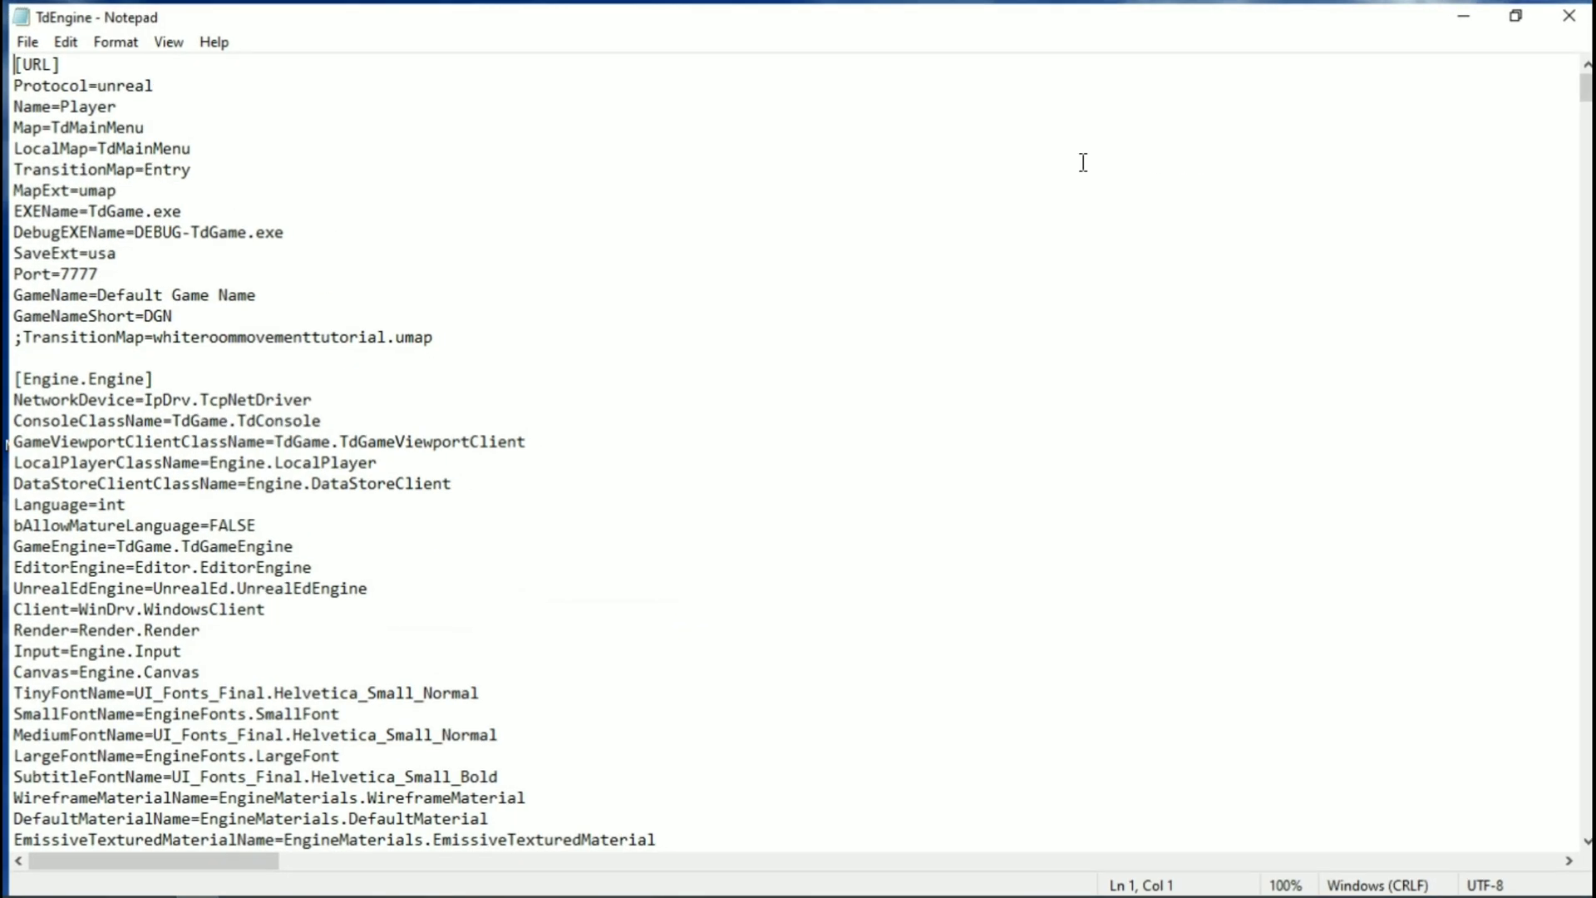
pyautogui.scroll(-20, 798, 449)
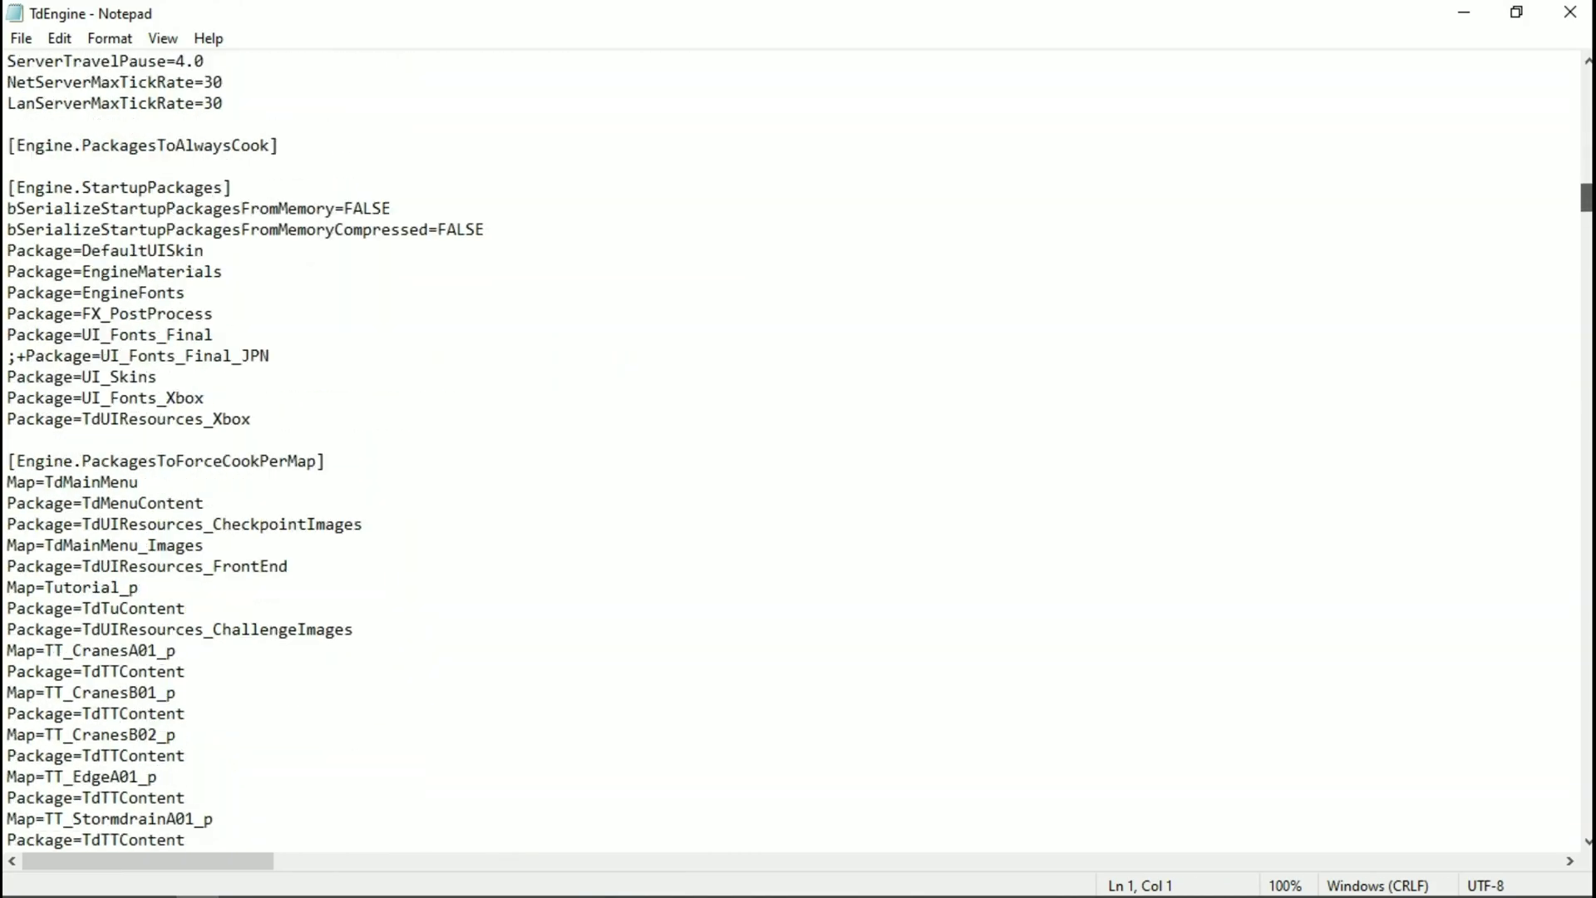
pyautogui.scroll(-20, 798, 449)
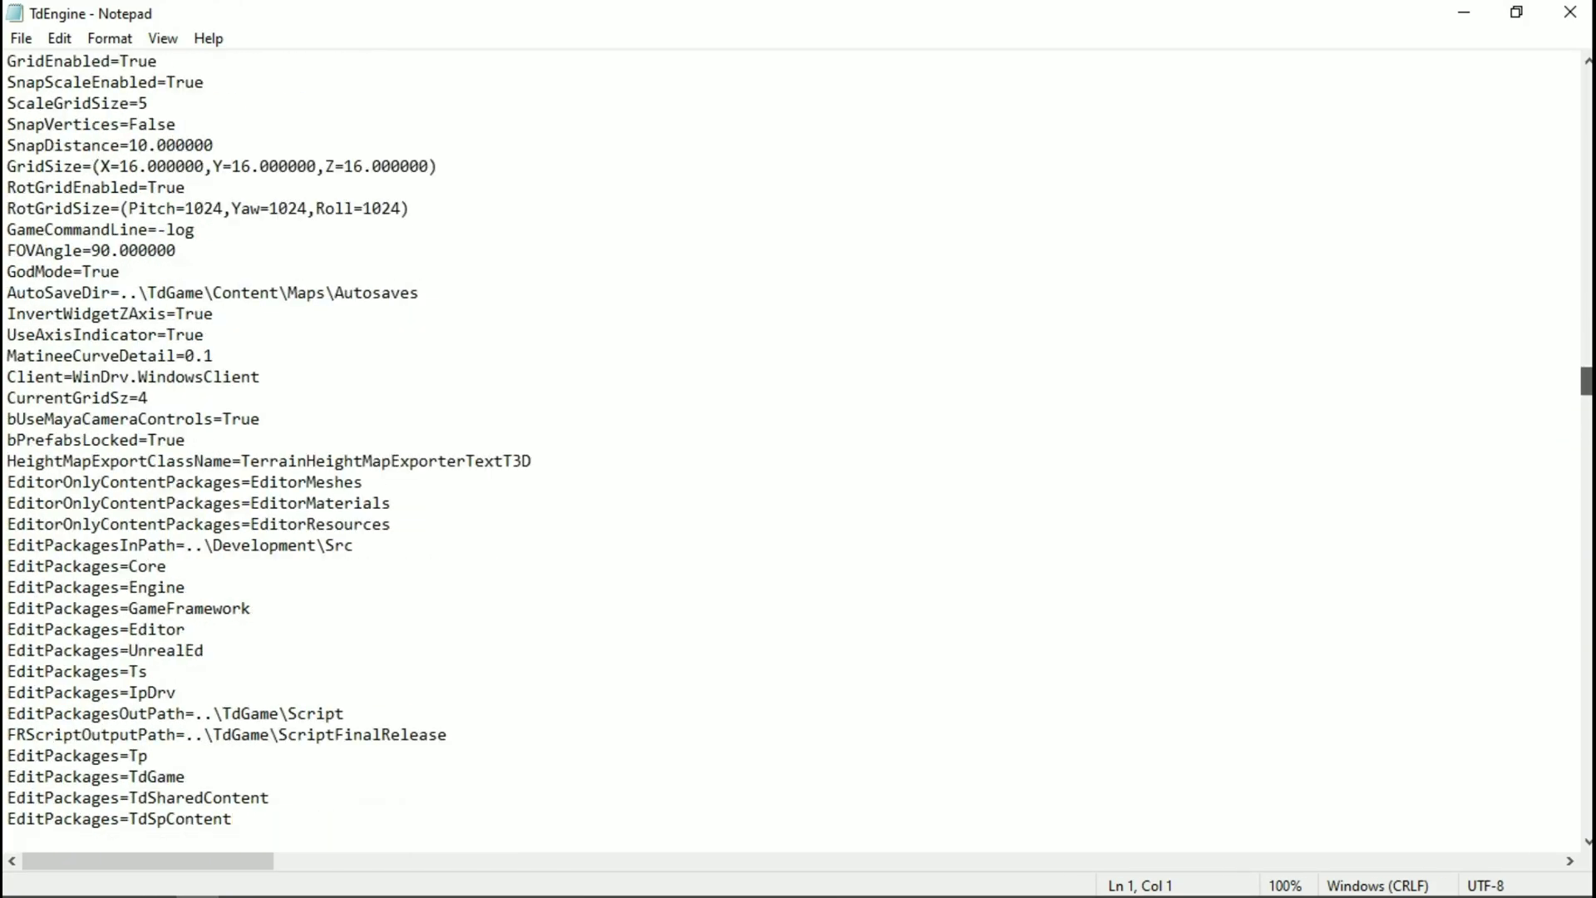
pyautogui.scroll(-20, 799, 449)
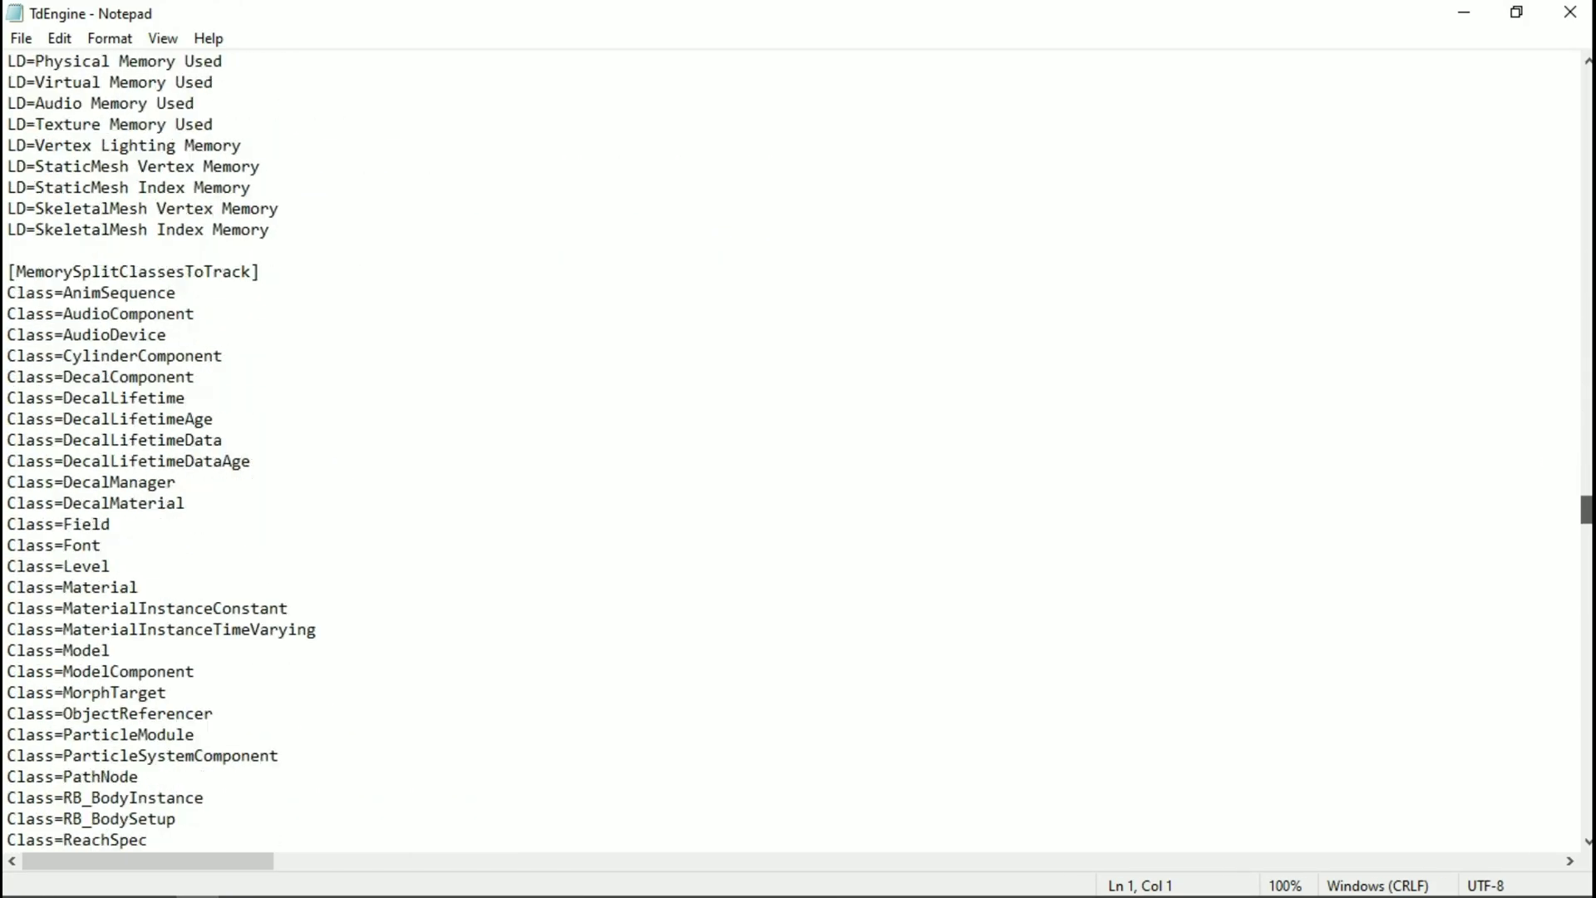
pyautogui.scroll(3, 798, 449)
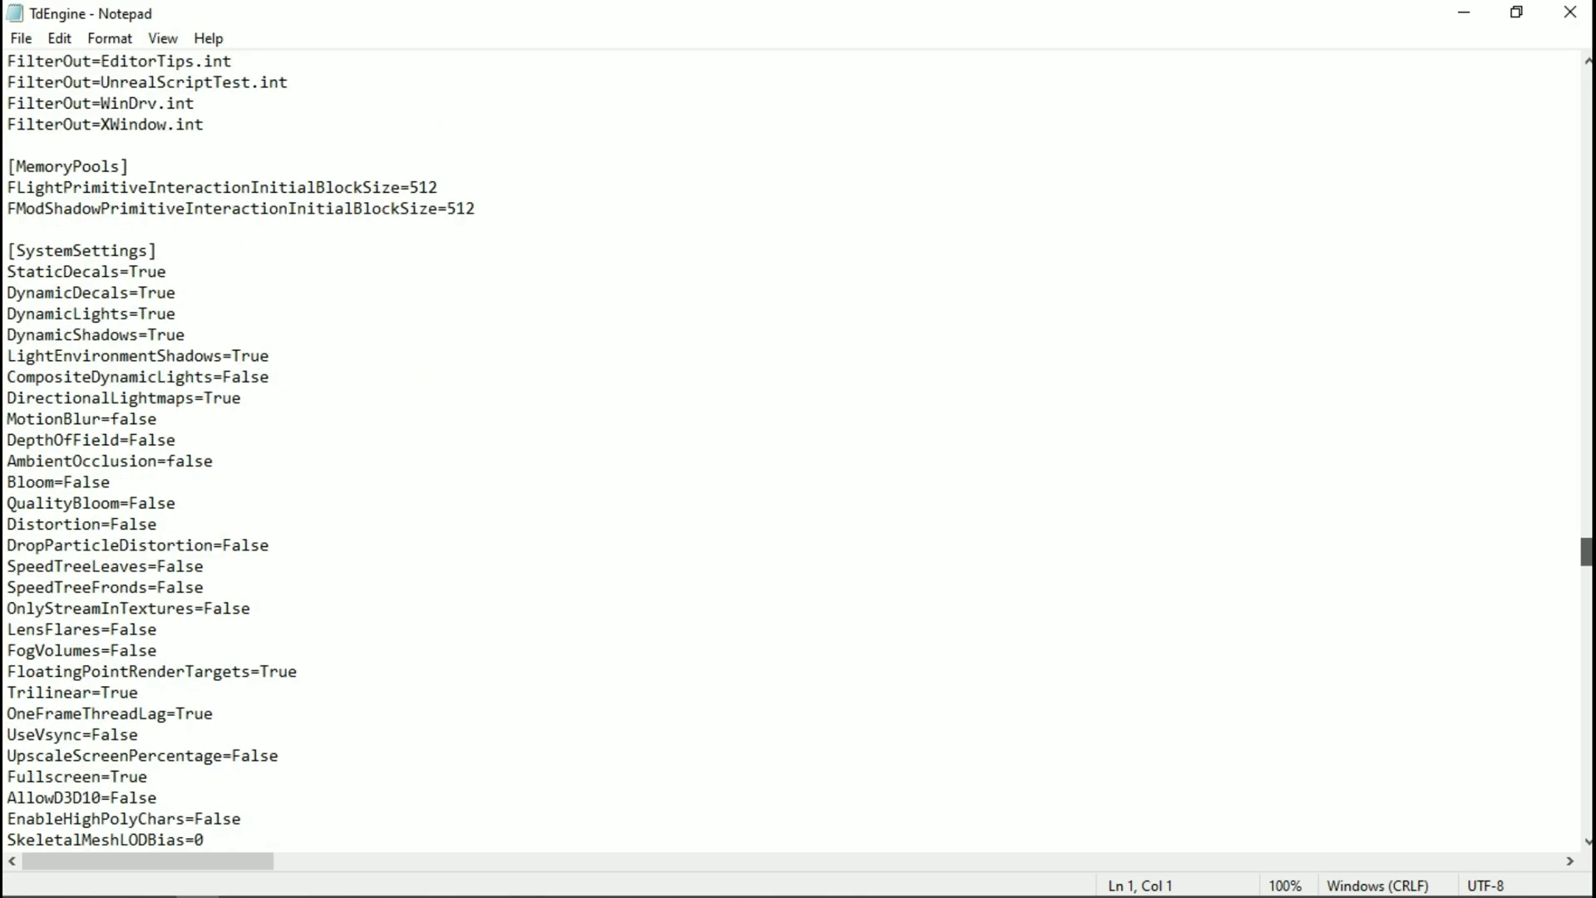
# Look over the [SystemSettings] section around the CompositeDynamicLights entry
pyautogui.moveTo(164, 251); pyautogui.dragTo(5, 250)
pyautogui.click(206, 245)
pyautogui.moveTo(206, 246); pyautogui.dragTo(119, 503)
pyautogui.click(180, 248)
pyautogui.click(261, 377)
pyautogui.scroll(-2, 341, 235)
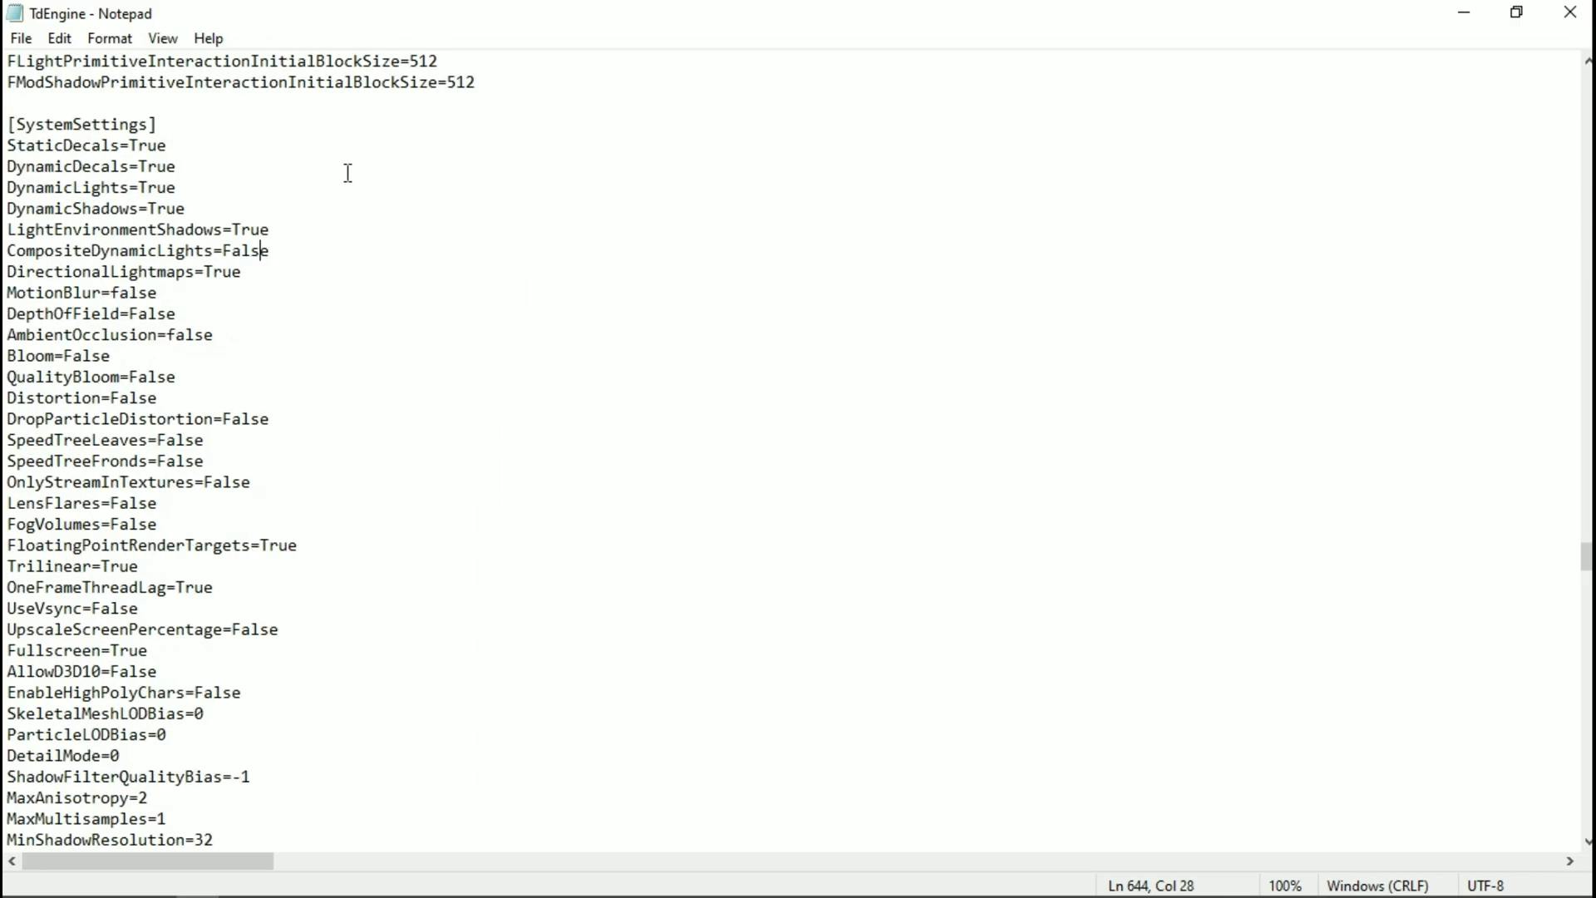
pyautogui.scroll(-6, 347, 173)
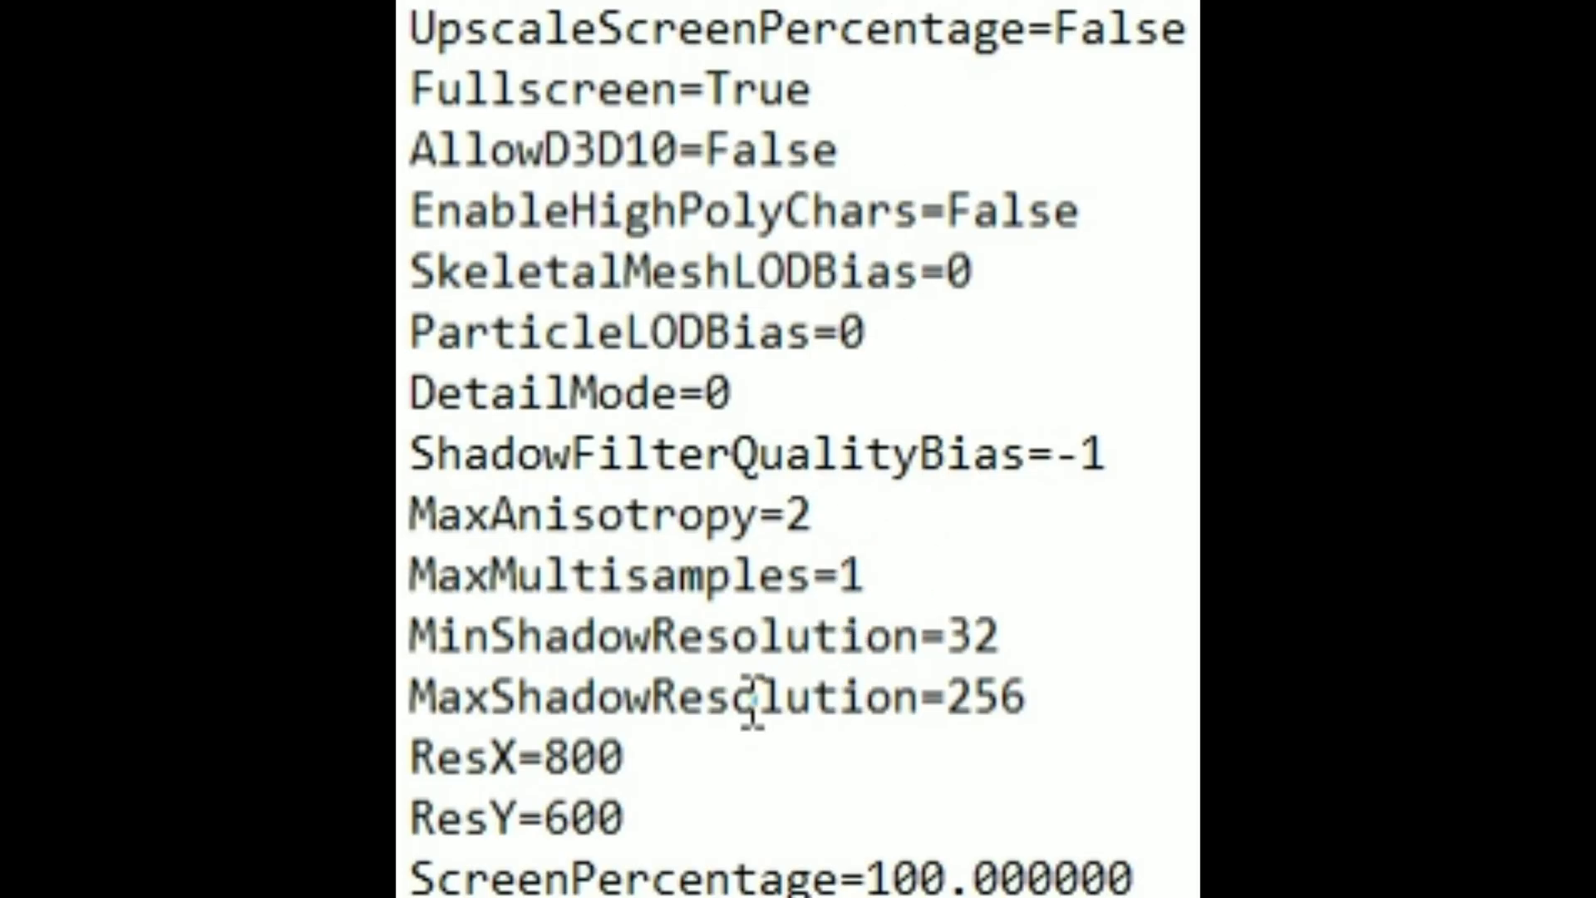
# Change ScreenPercentage from 100 to 50 and UpscaleScreenPercentage from False to True
pyautogui.moveTo(1139, 873); pyautogui.dragTo(412, 877)
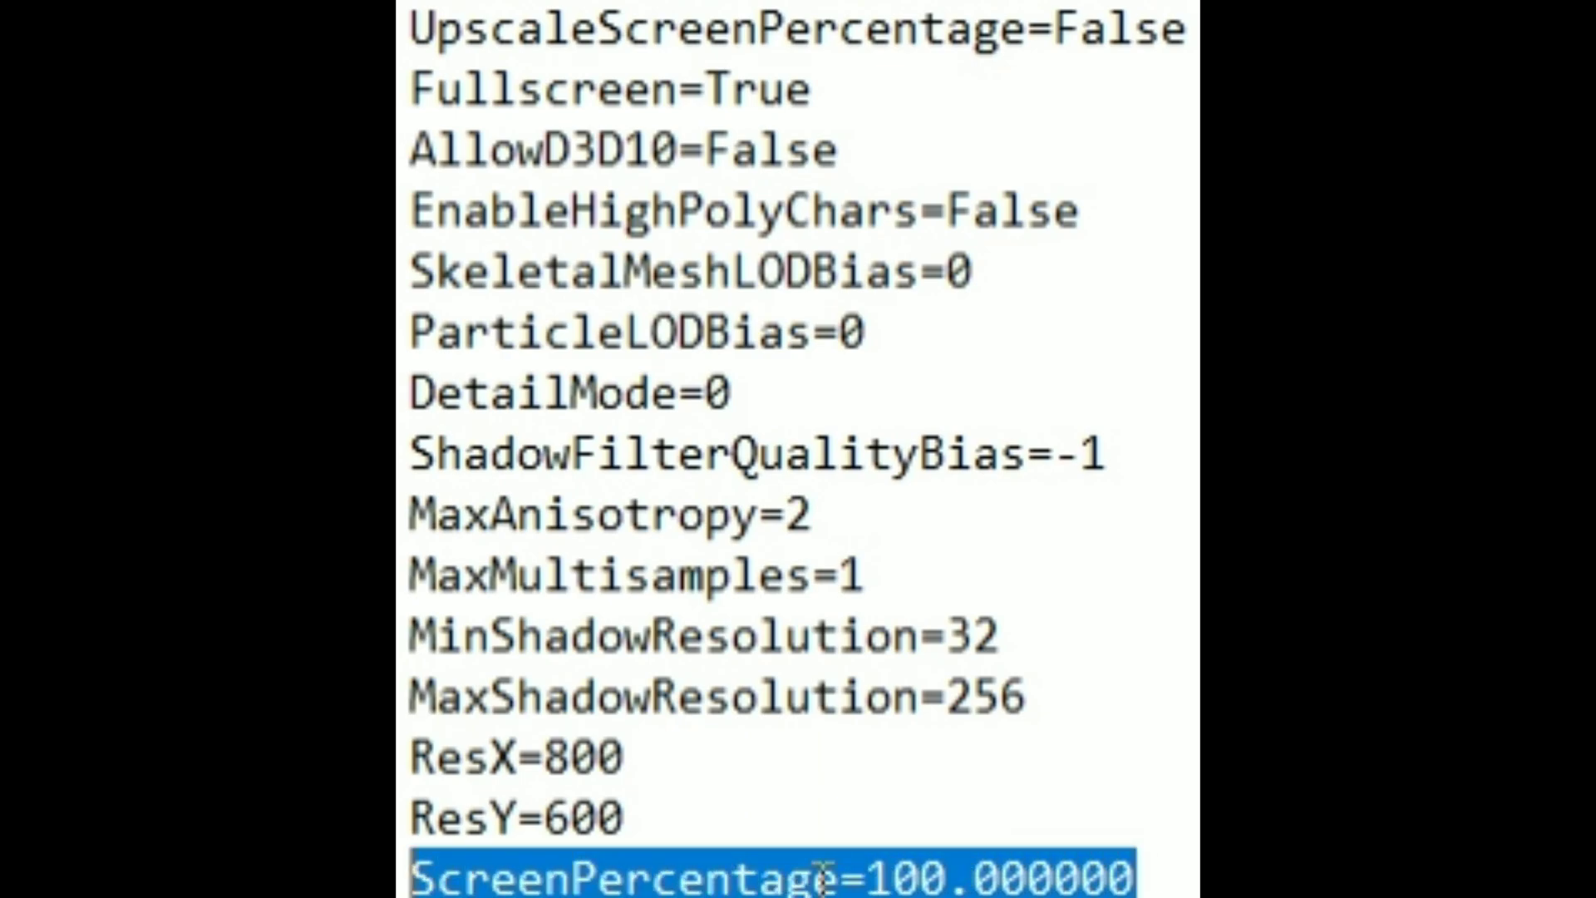
pyautogui.click(945, 873)
pyautogui.press('BackSpace')
pyautogui.press('BackSpace')
pyautogui.press('BackSpace')
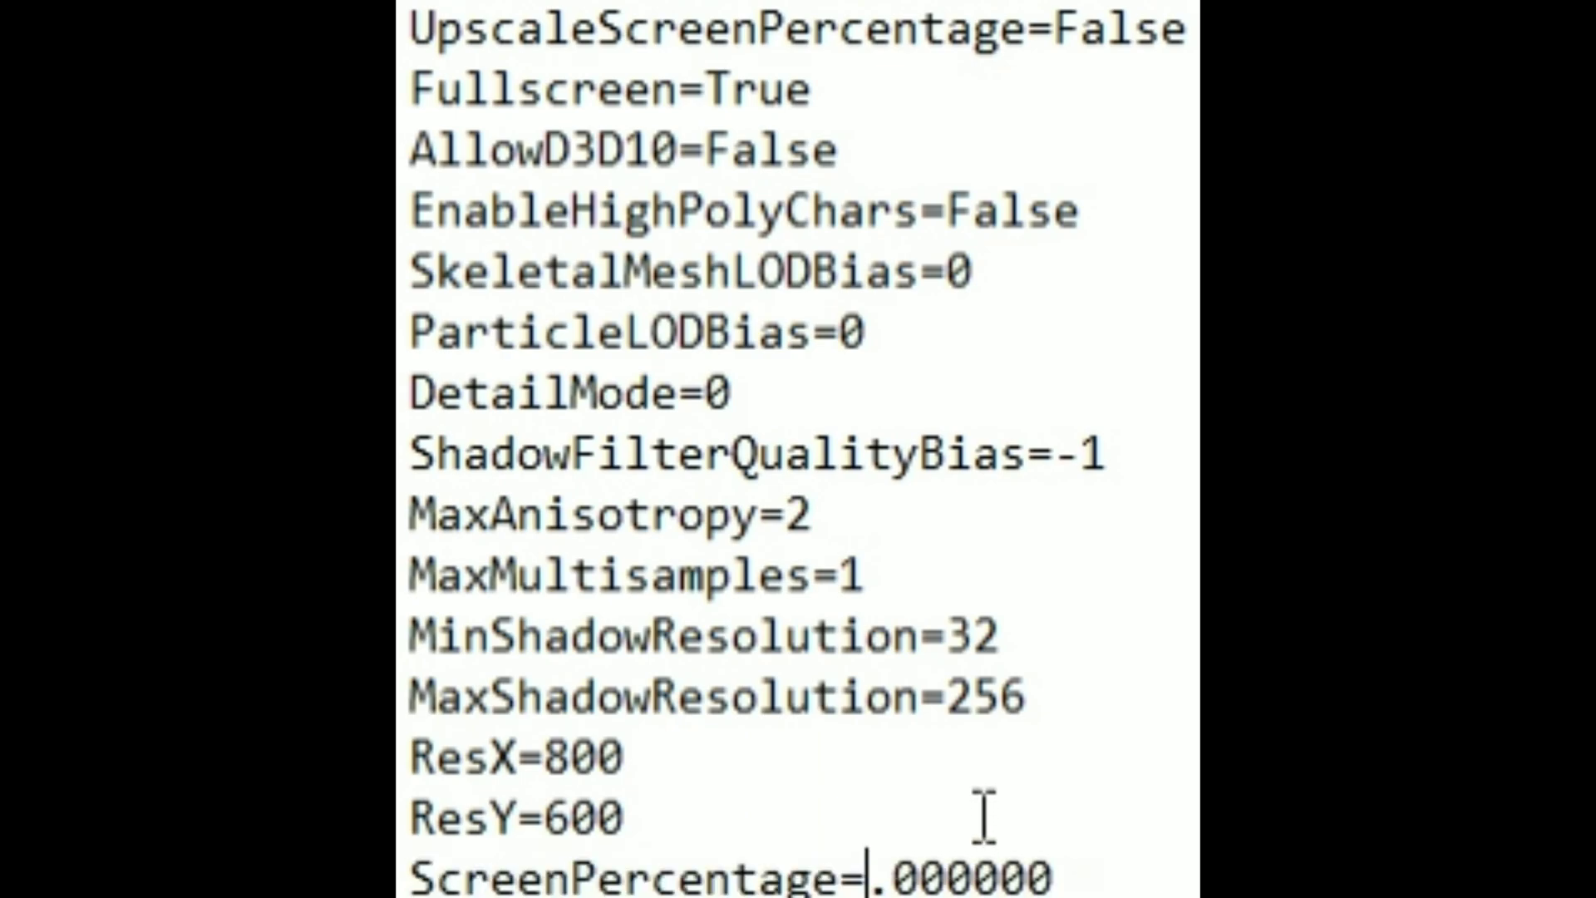
pyautogui.write('50')
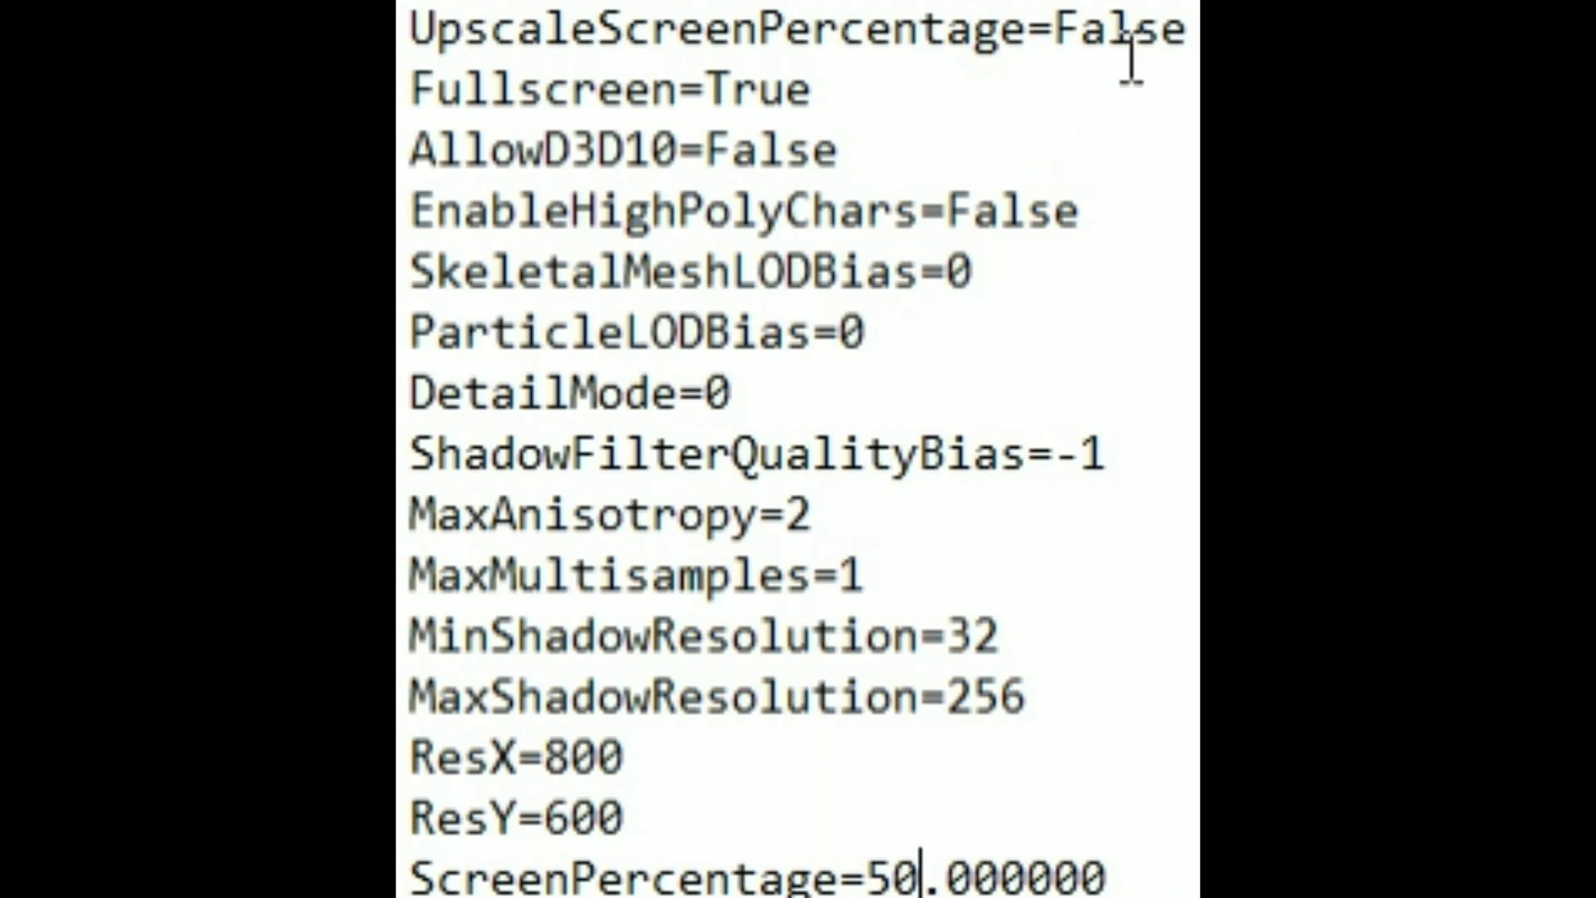
pyautogui.moveTo(1187, 33); pyautogui.dragTo(409, 37)
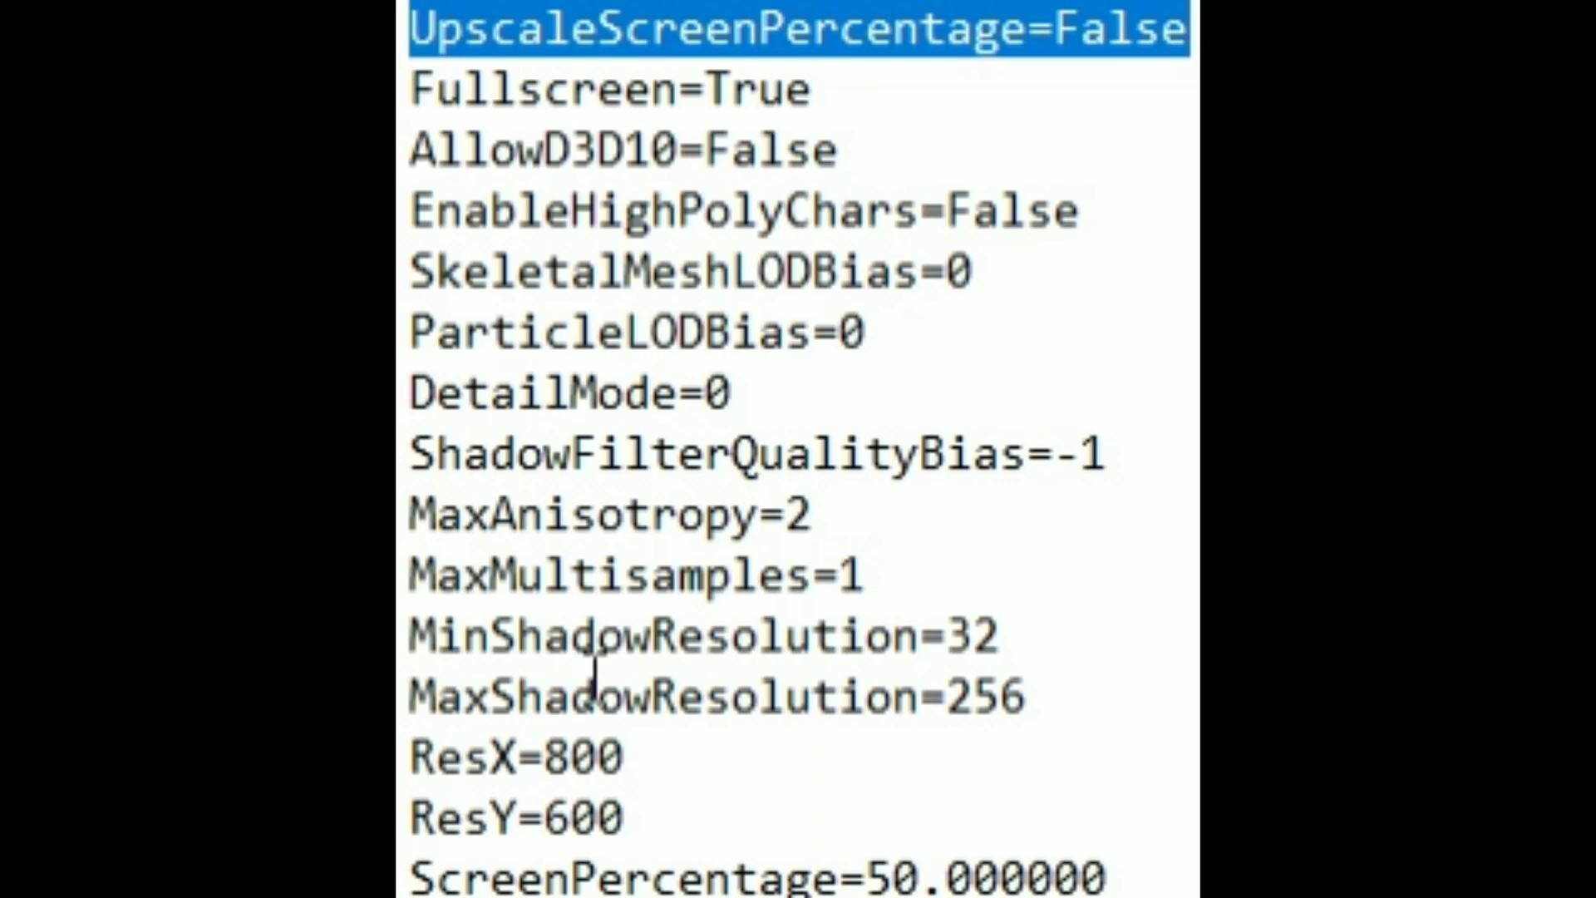
pyautogui.click(1187, 38)
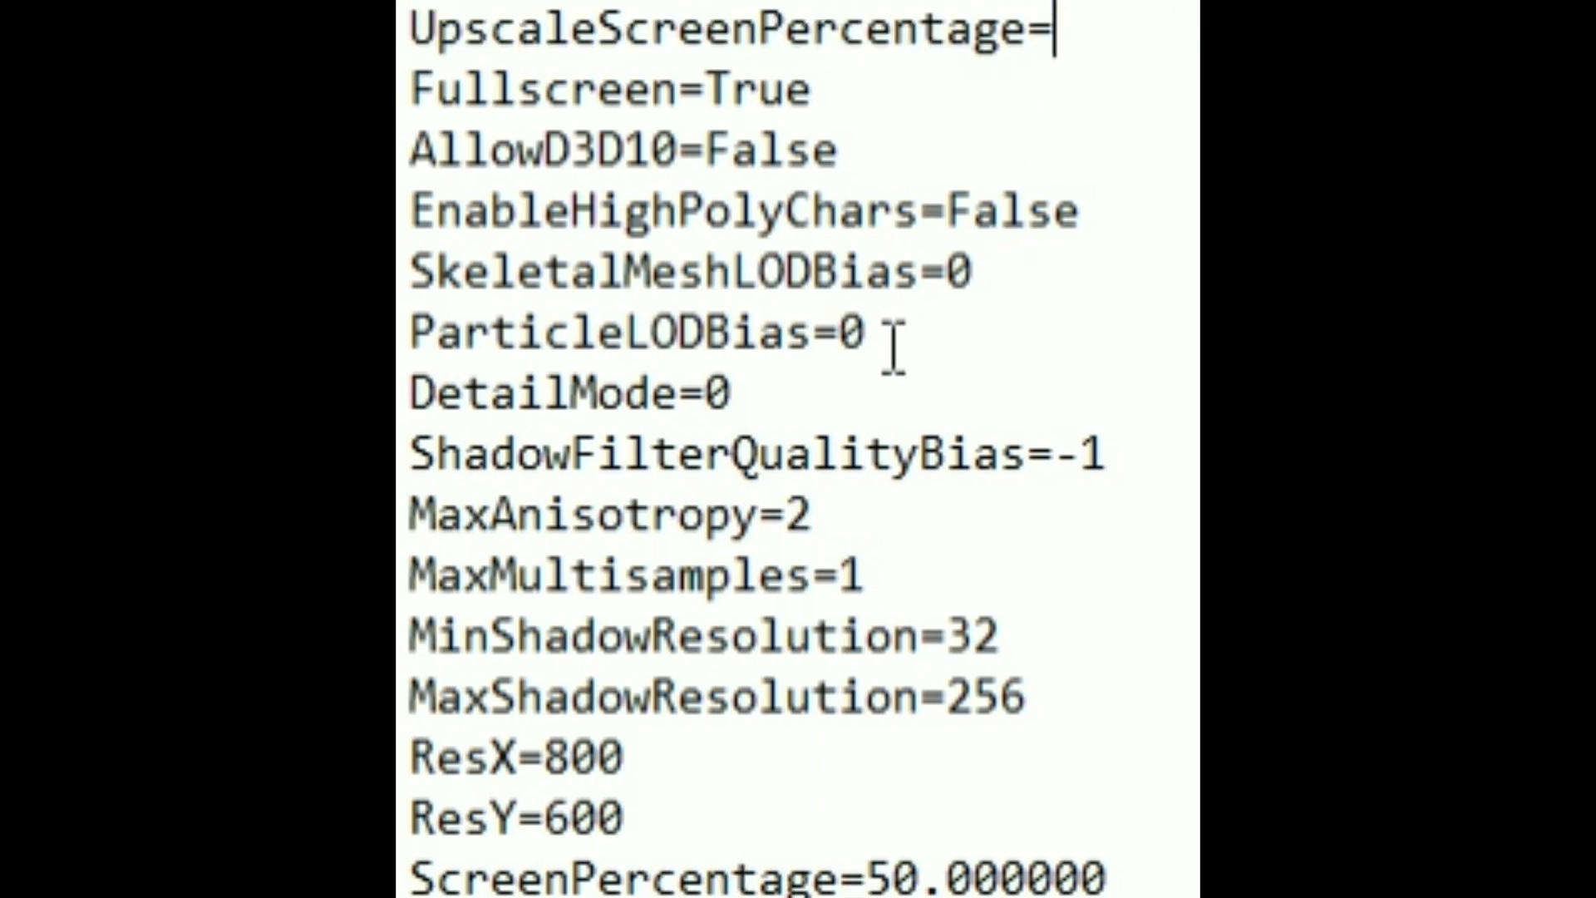
pyautogui.write('True')
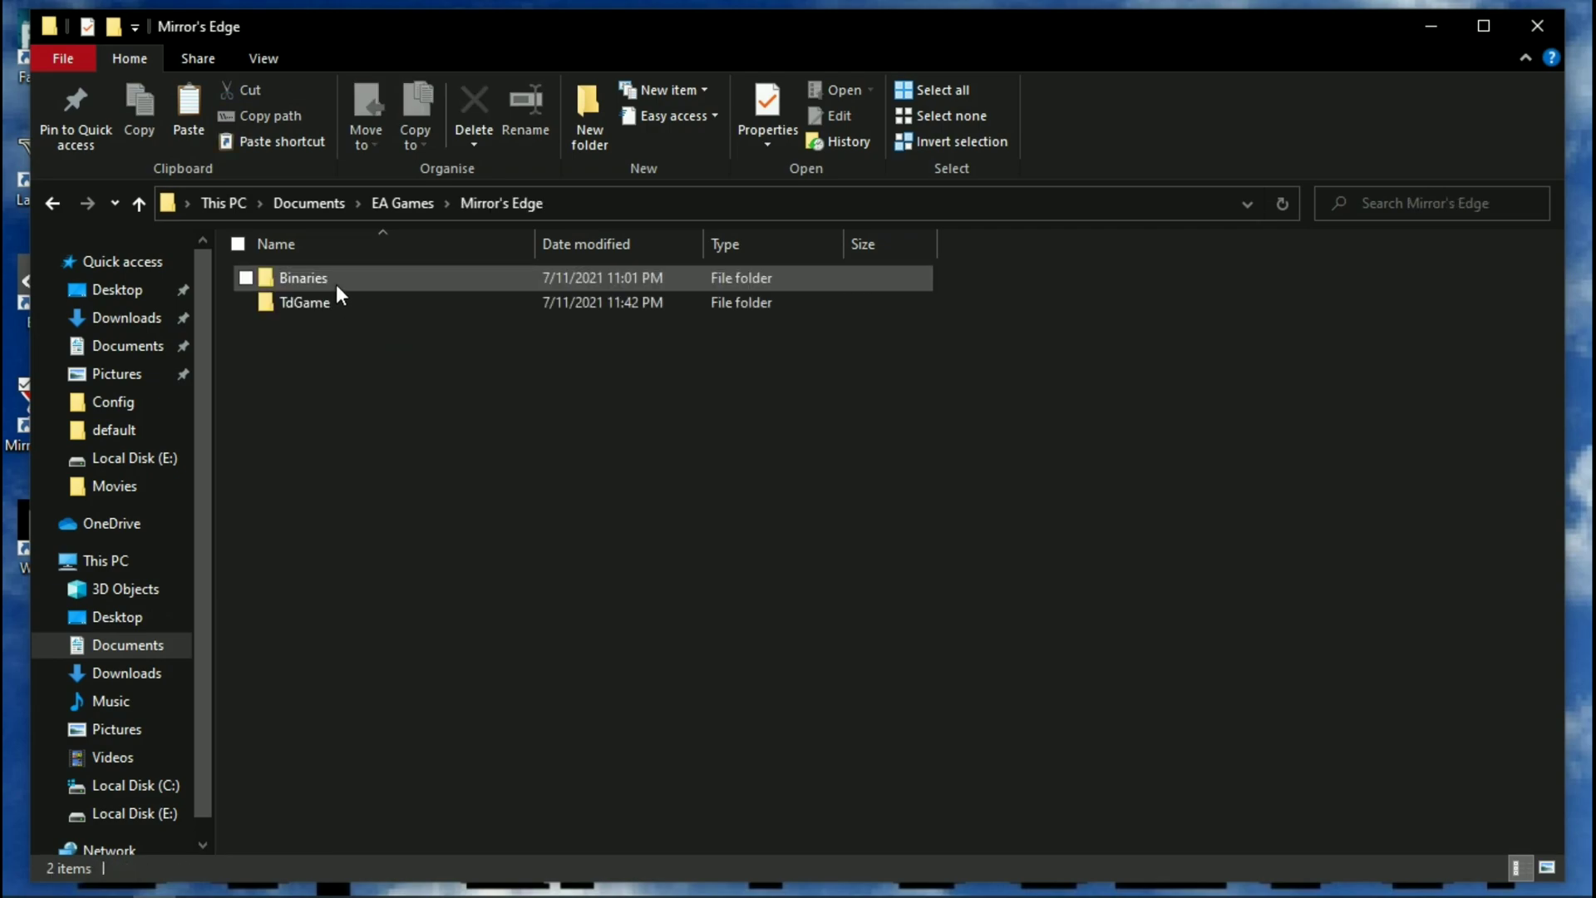
# Reopen TdEngine from TdGame\Config in a maximized Notepad and scroll to [SystemSettings]
pyautogui.doubleClick(324, 297)
pyautogui.doubleClick(316, 286)
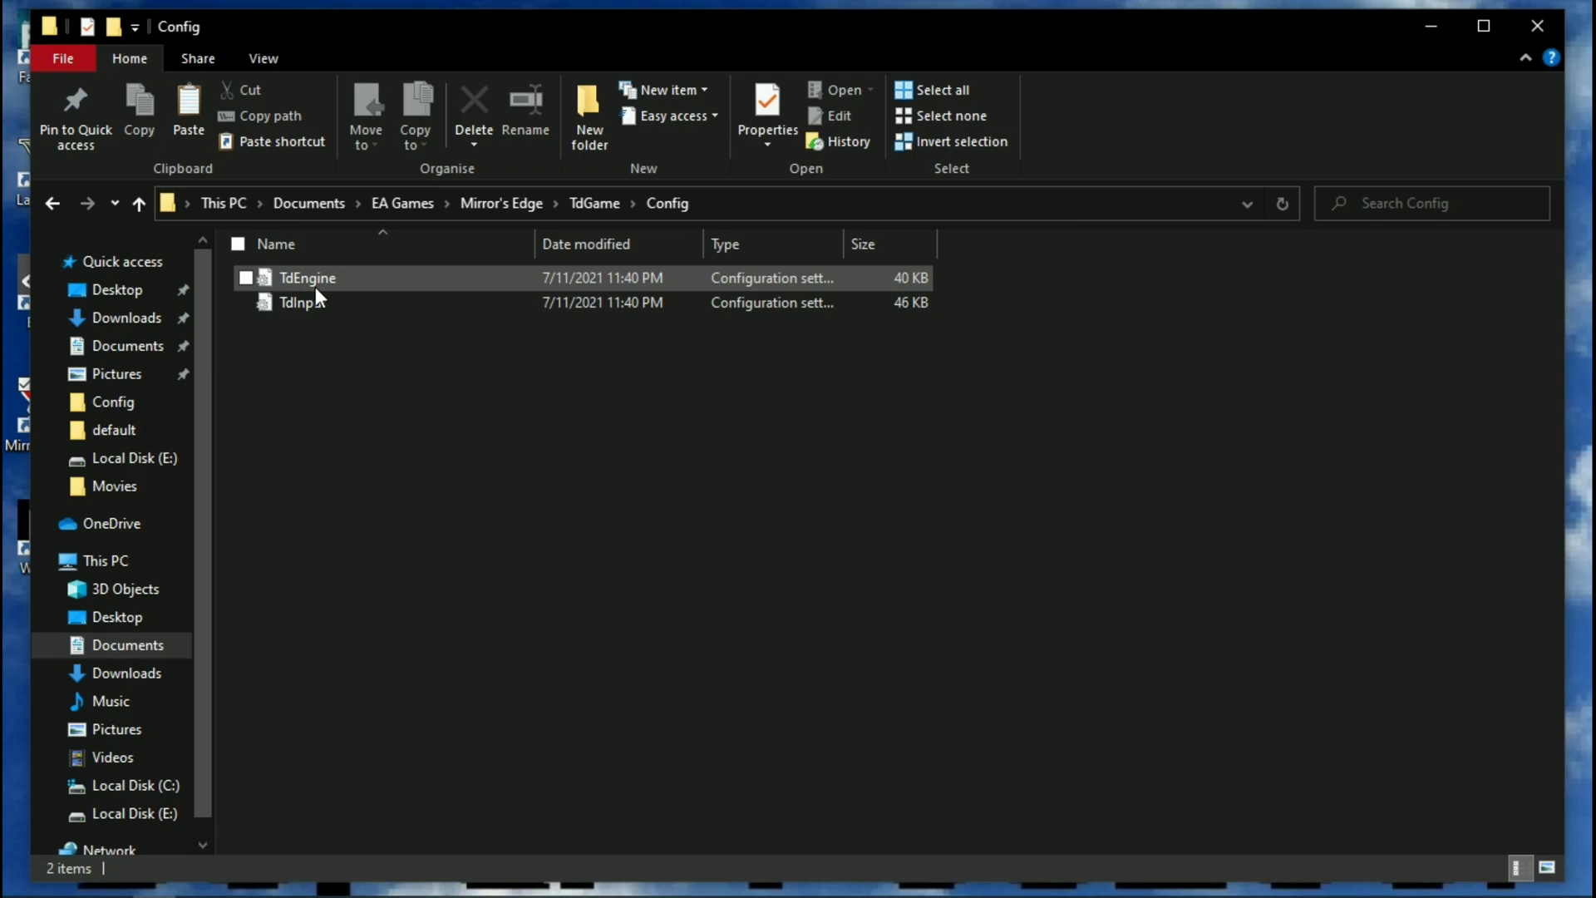
pyautogui.doubleClick(316, 287)
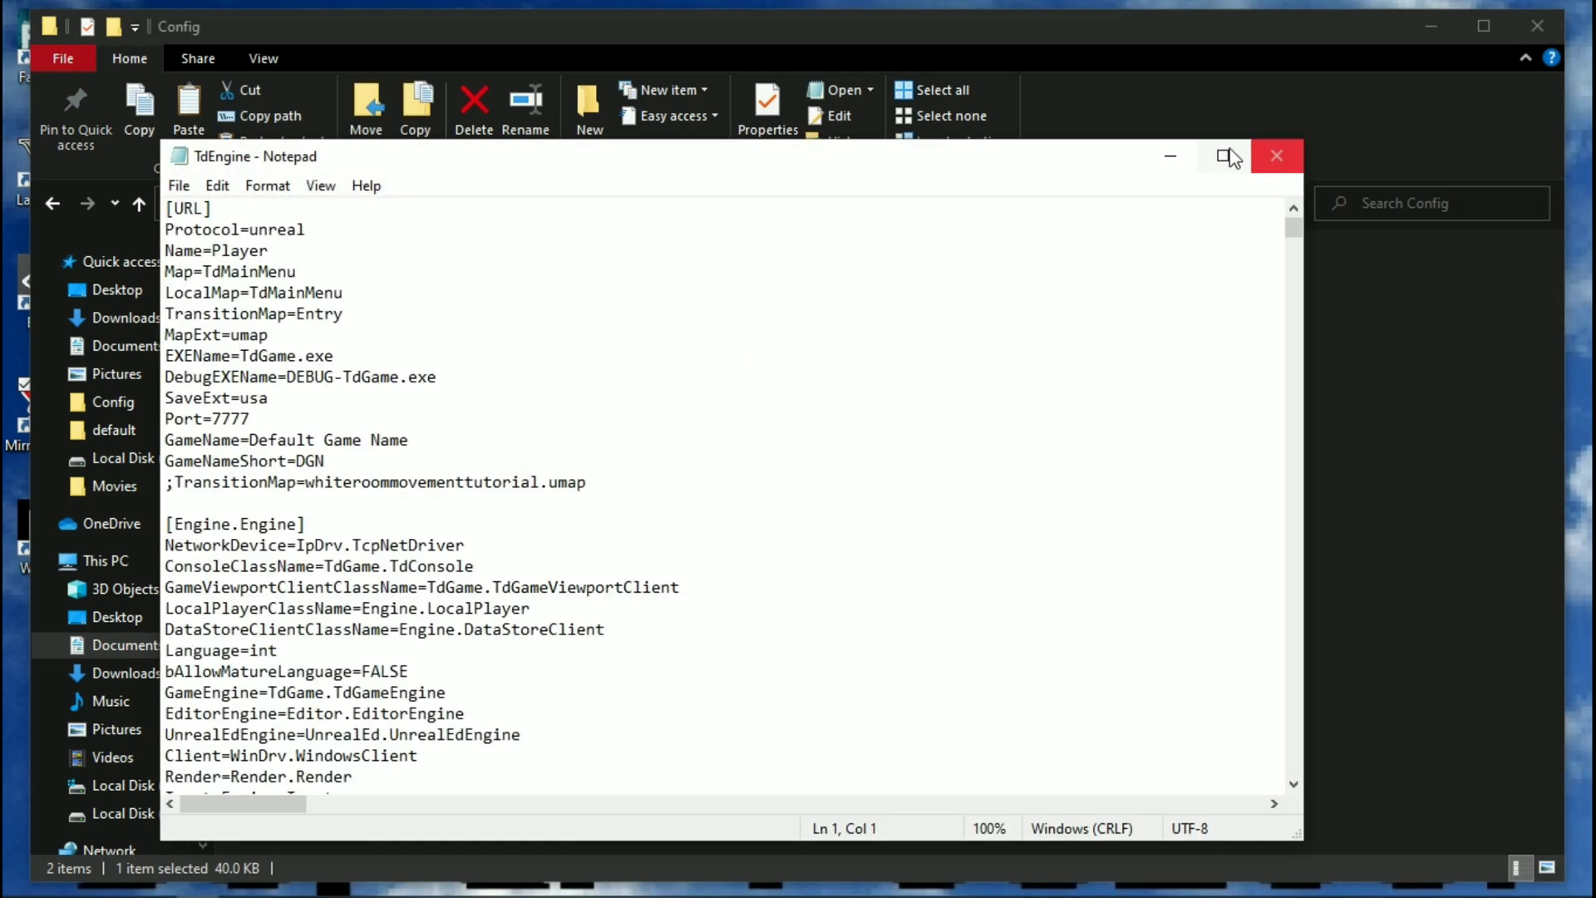
pyautogui.click(1227, 156)
pyautogui.scroll(-20, 799, 449)
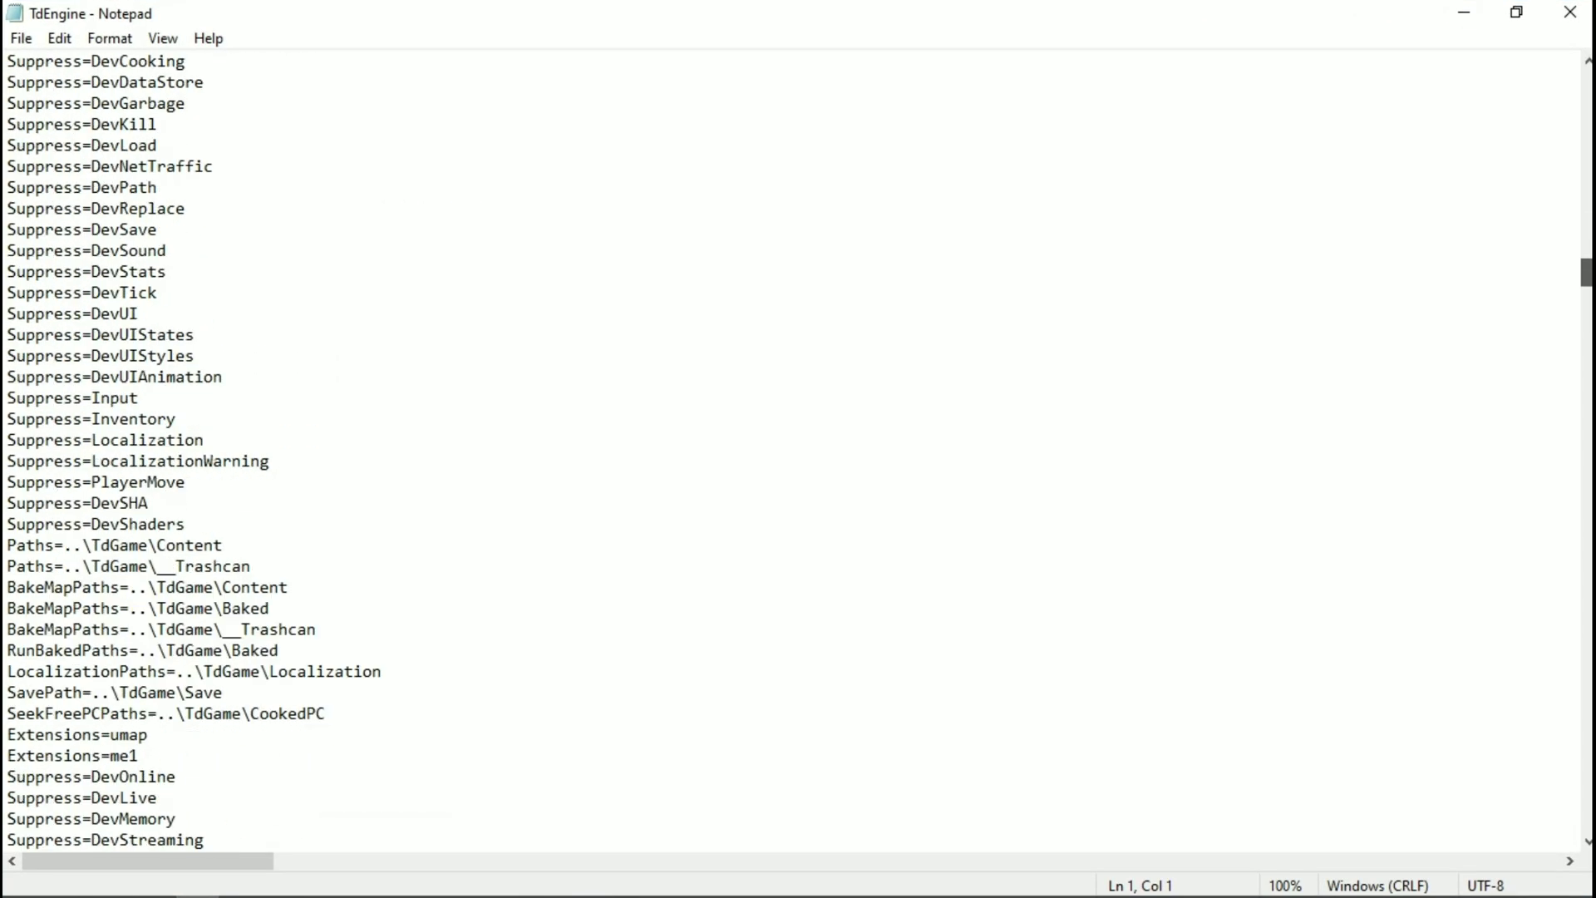
pyautogui.scroll(-20, 798, 449)
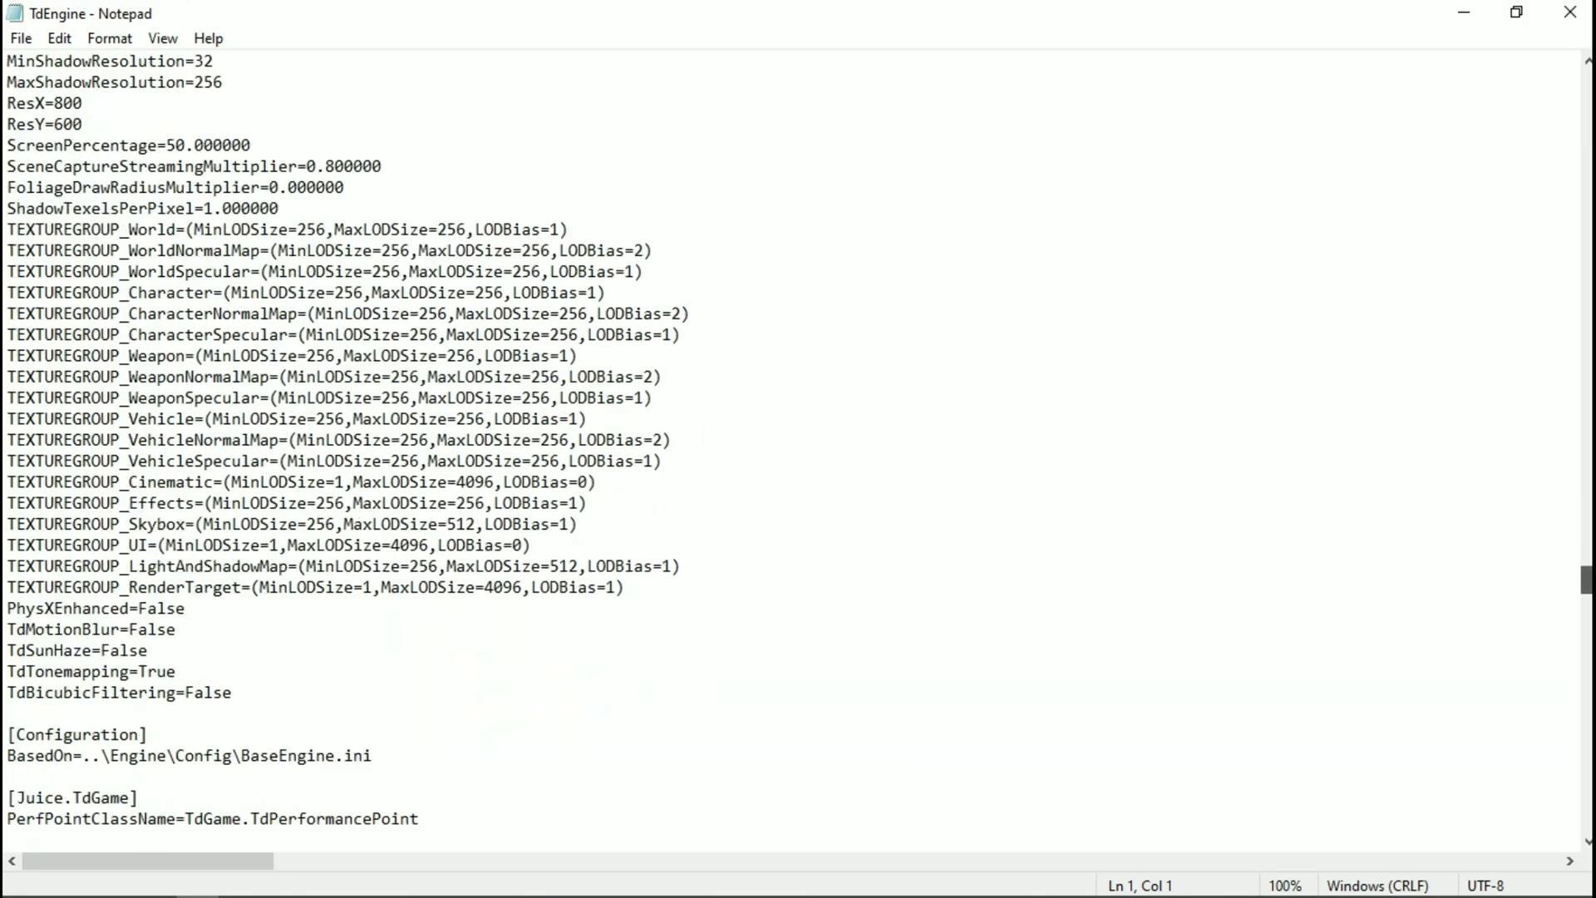
pyautogui.scroll(13, 798, 449)
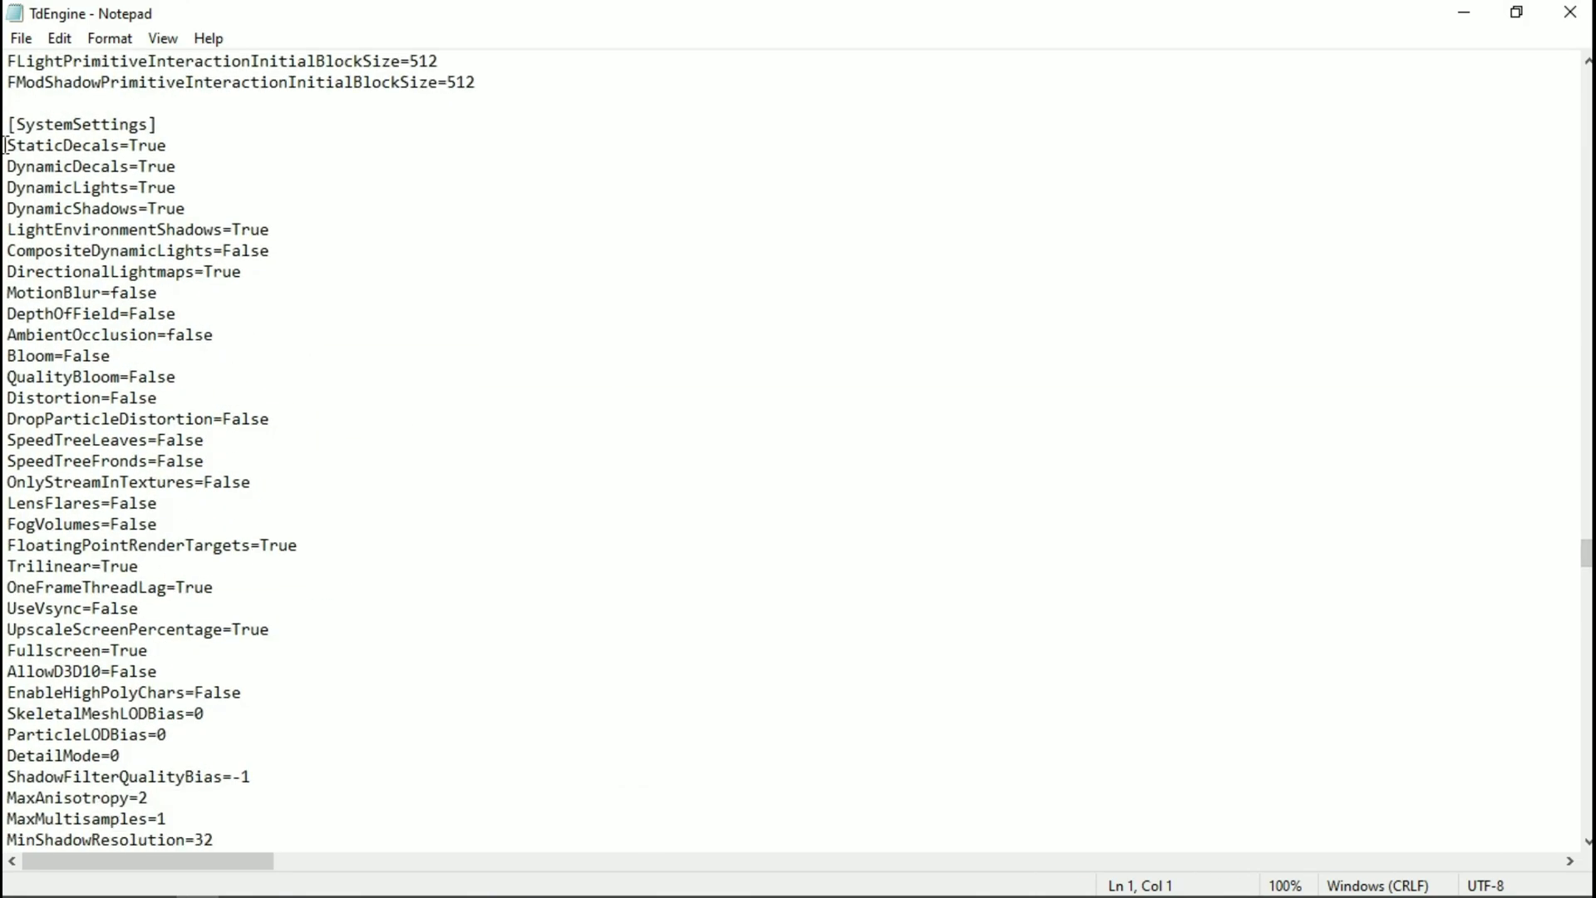
# Replace StaticDecals' True value with False
pyautogui.moveTo(5, 145); pyautogui.dragTo(157, 297)
pyautogui.click(172, 145)
pyautogui.write('Fals')
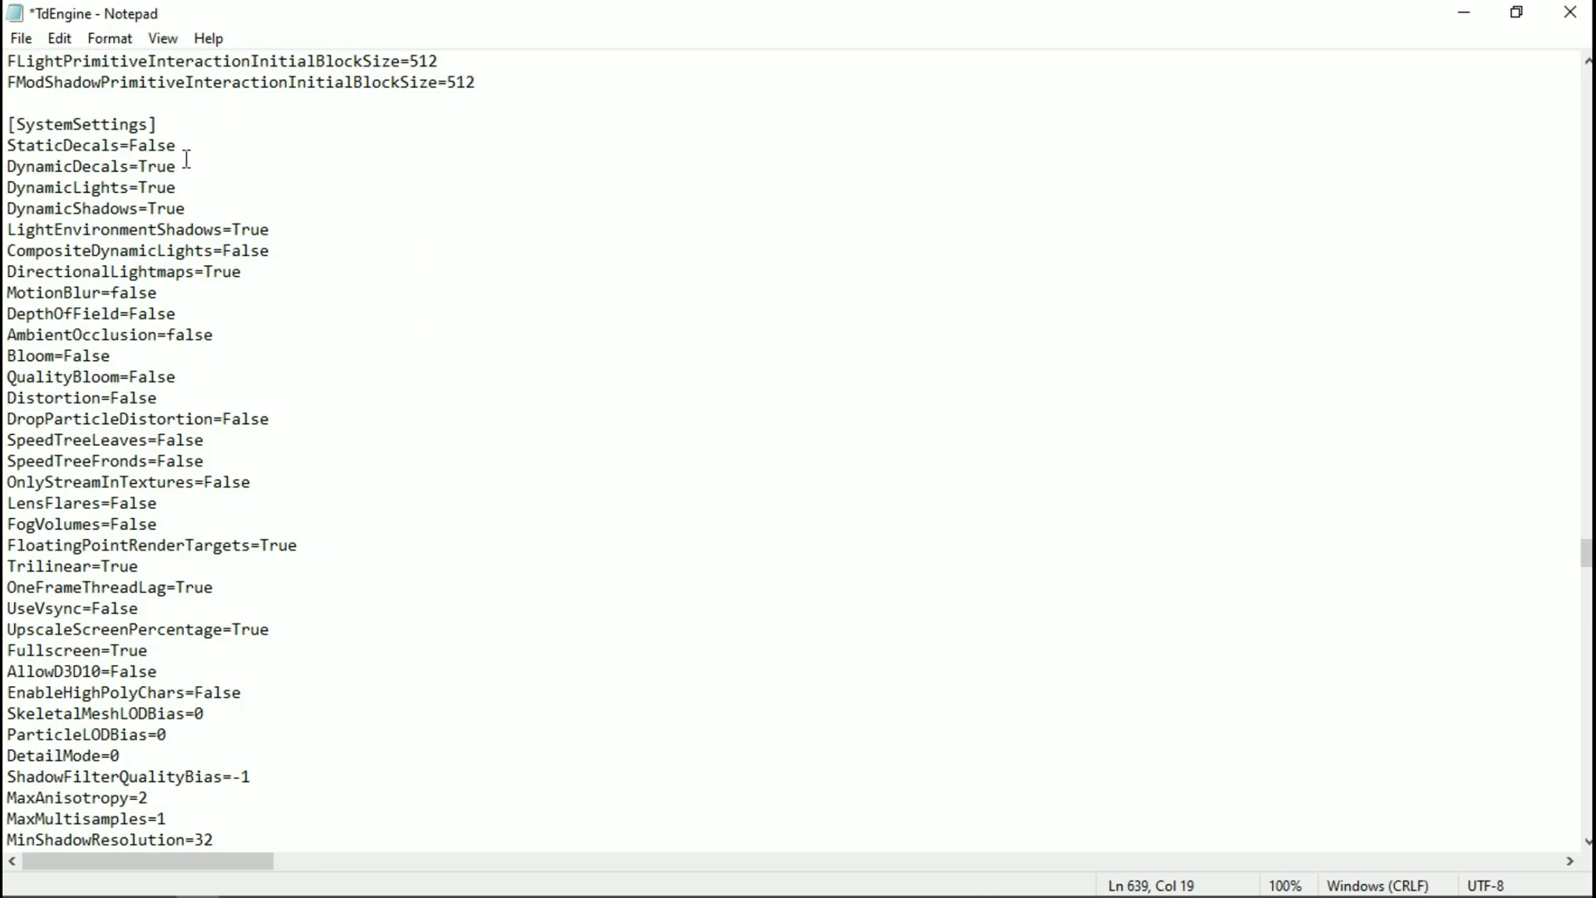
pyautogui.moveTo(187, 158); pyautogui.dragTo(120, 170)
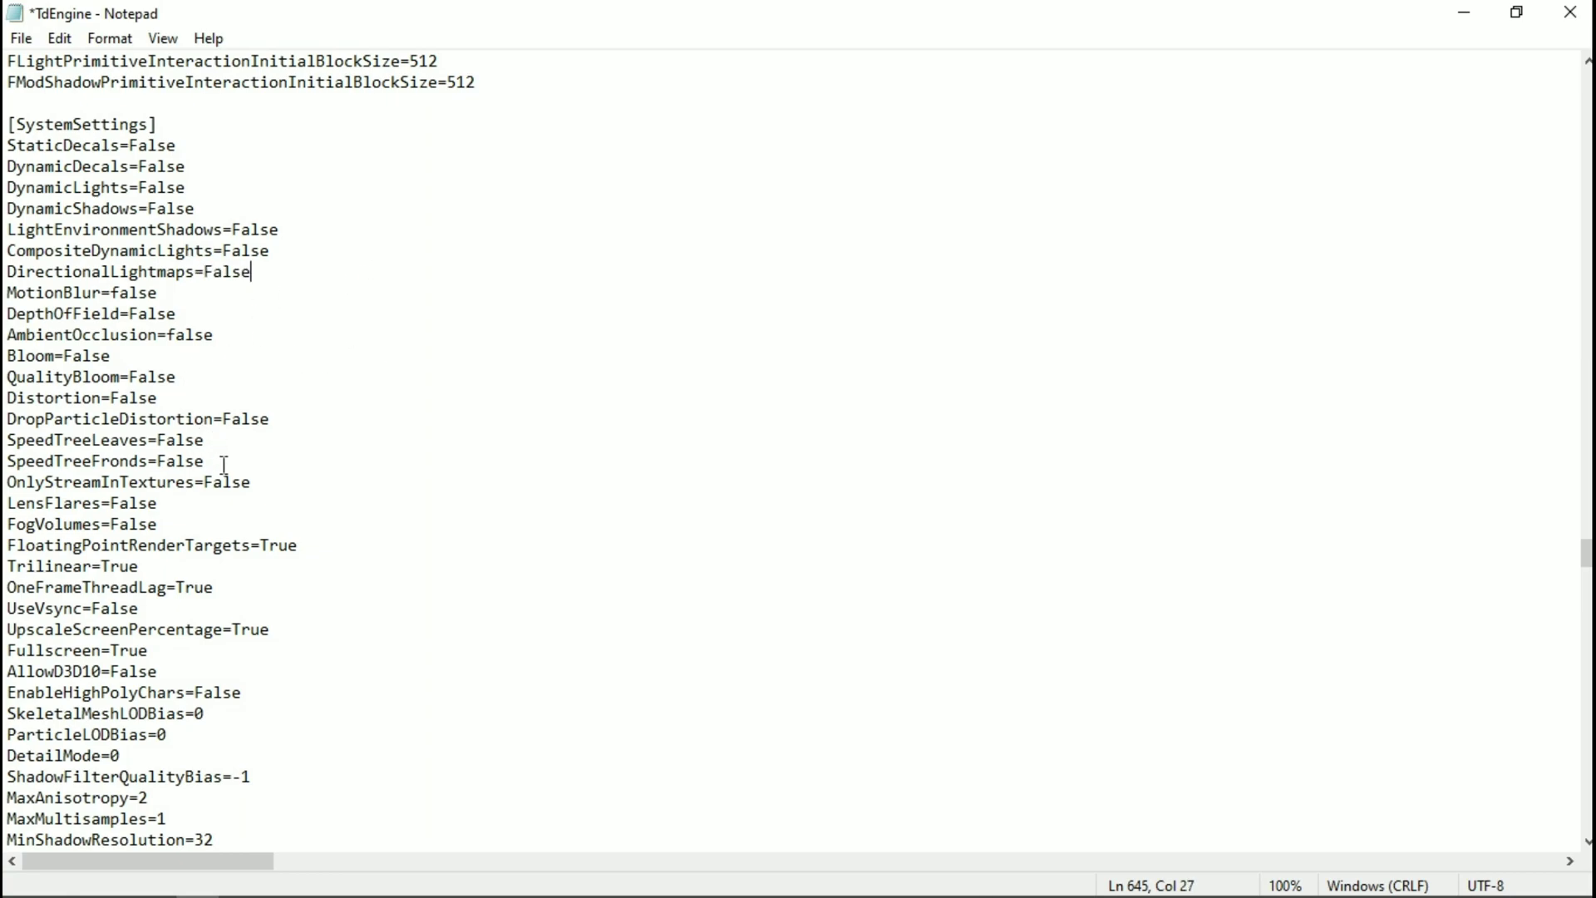
# Work down through the FloatingPointRenderTargets, OneFrameThreadLag and AllowD3D10 lines
pyautogui.moveTo(320, 545); pyautogui.dragTo(6, 542)
pyautogui.scroll(-1, 356, 530)
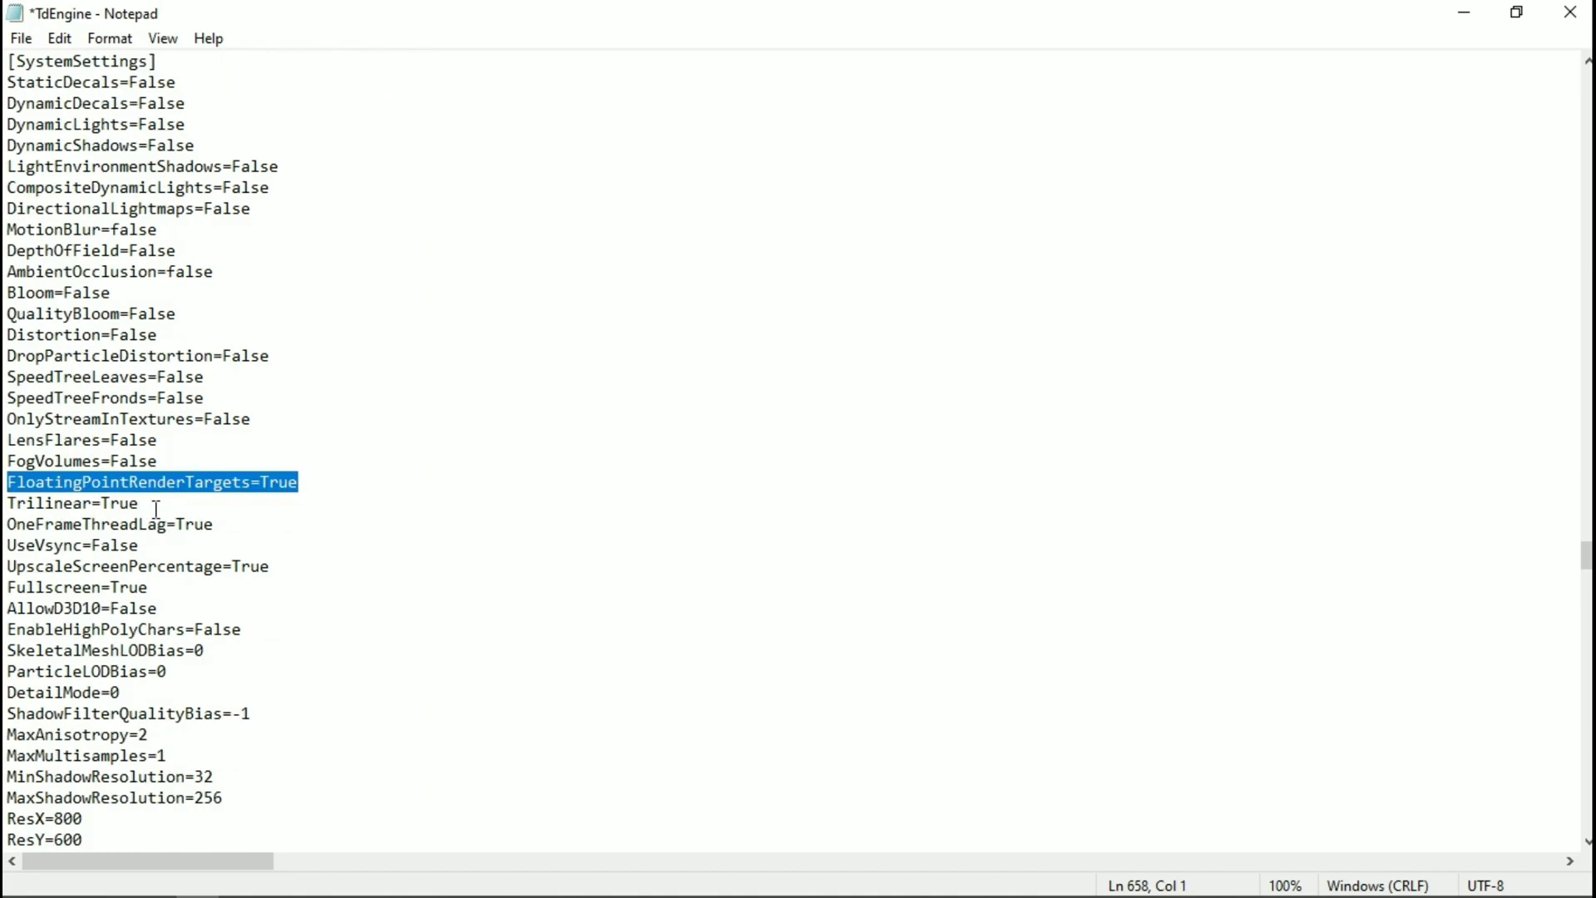
pyautogui.moveTo(154, 504); pyautogui.dragTo(104, 502)
pyautogui.moveTo(218, 532); pyautogui.dragTo(388, 534)
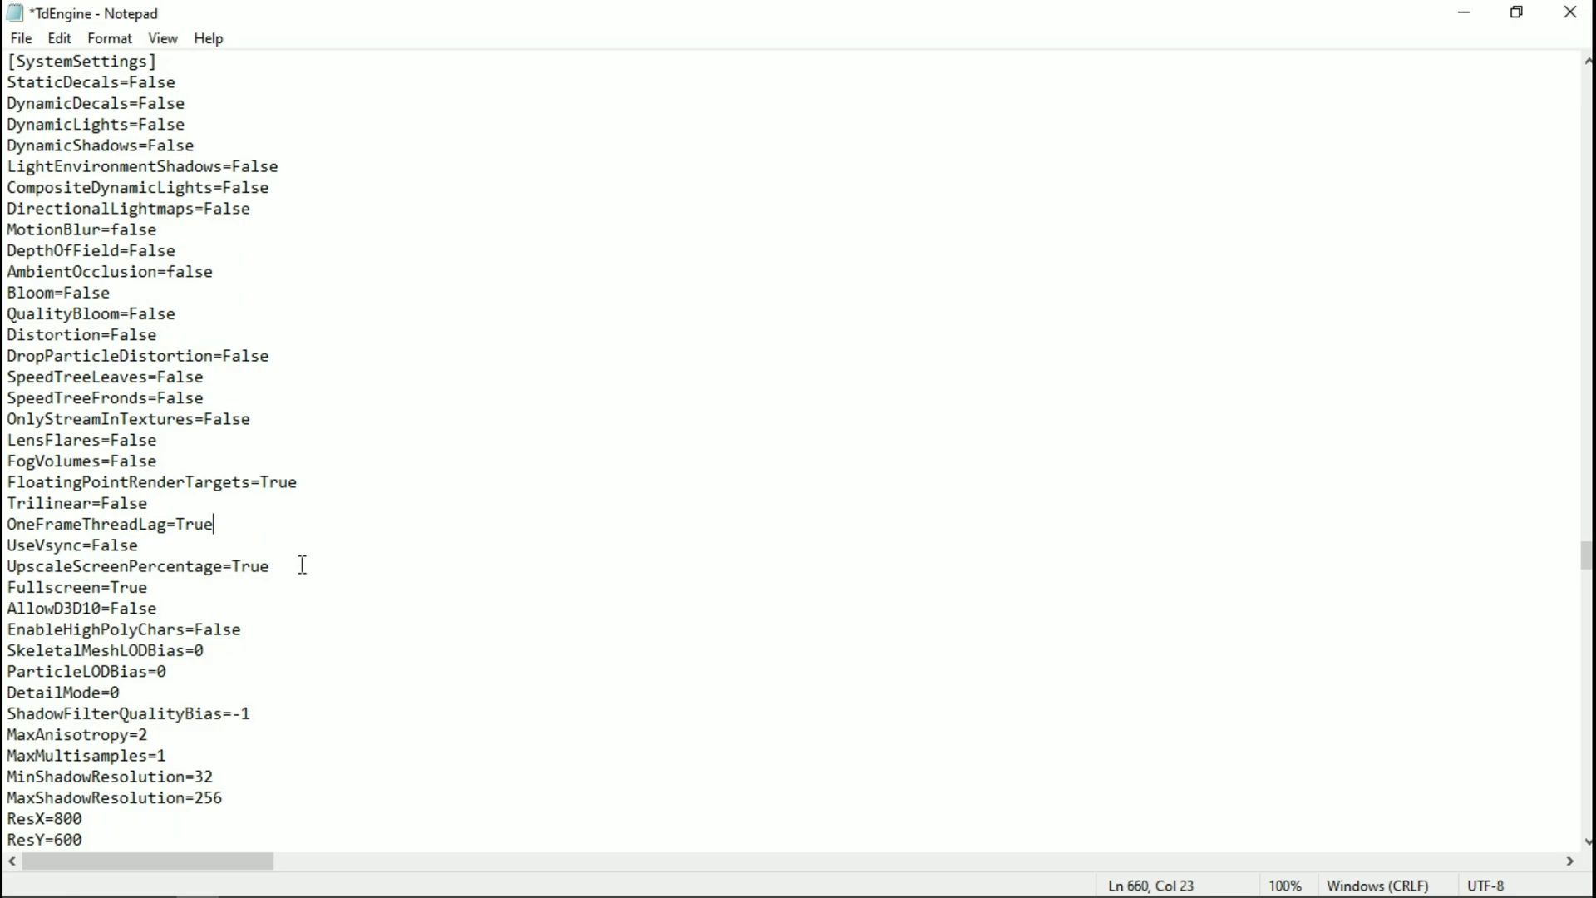
pyautogui.moveTo(169, 611); pyautogui.dragTo(5, 614)
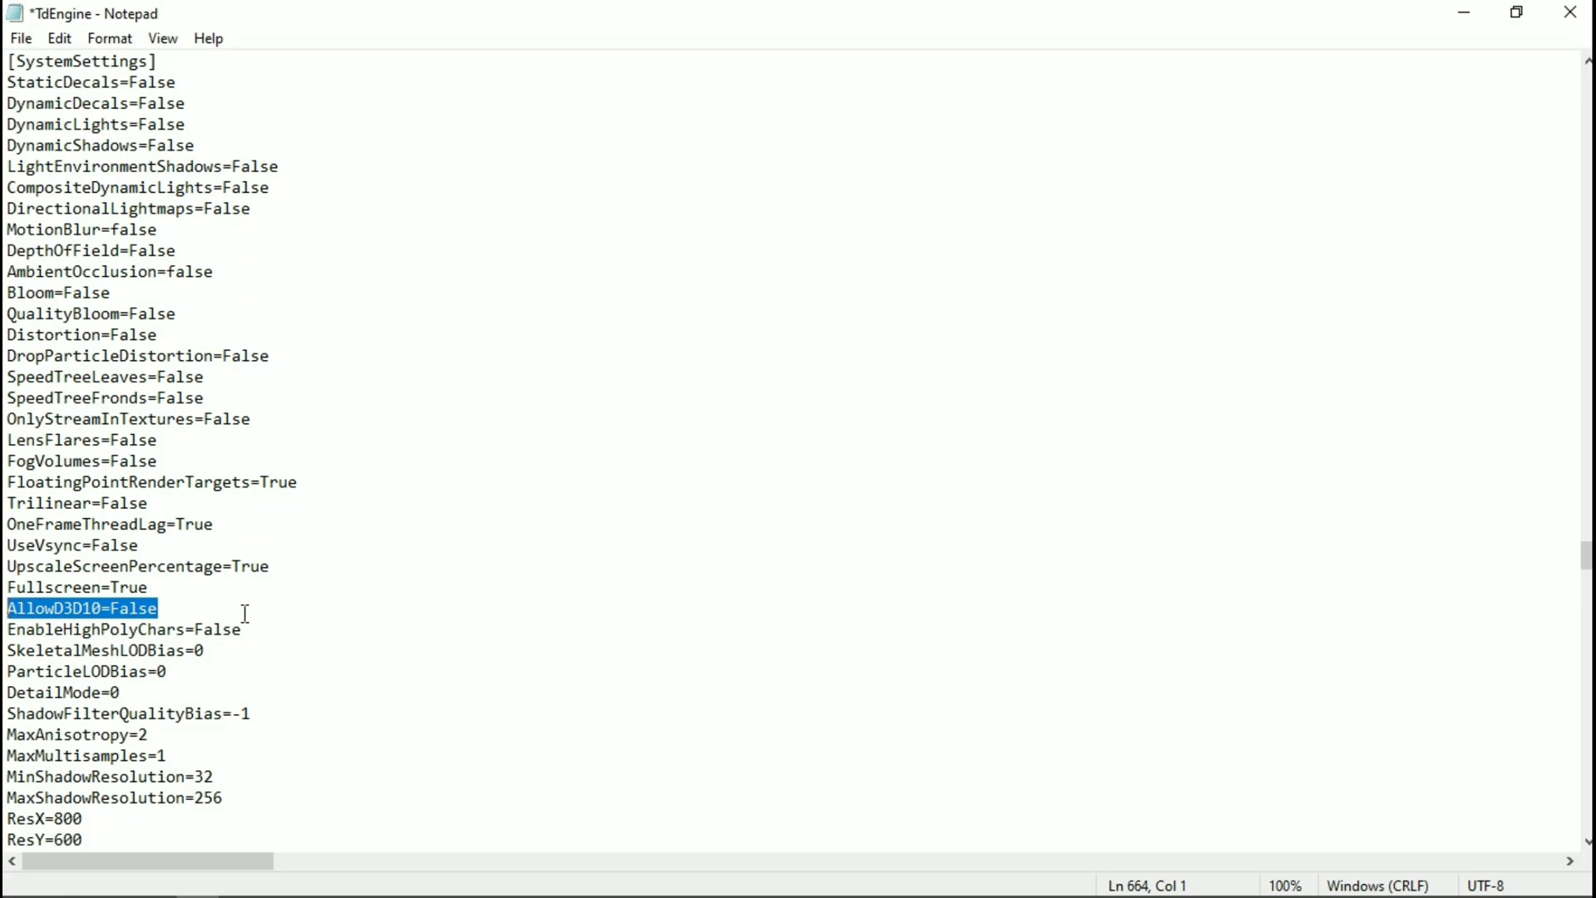
# Set MaxAnisotropy and MaxMultisamples to 0 and MaxShadowResolution to 64
pyautogui.scroll(-1, 246, 613)
pyautogui.moveTo(160, 674); pyautogui.dragTo(140, 672)
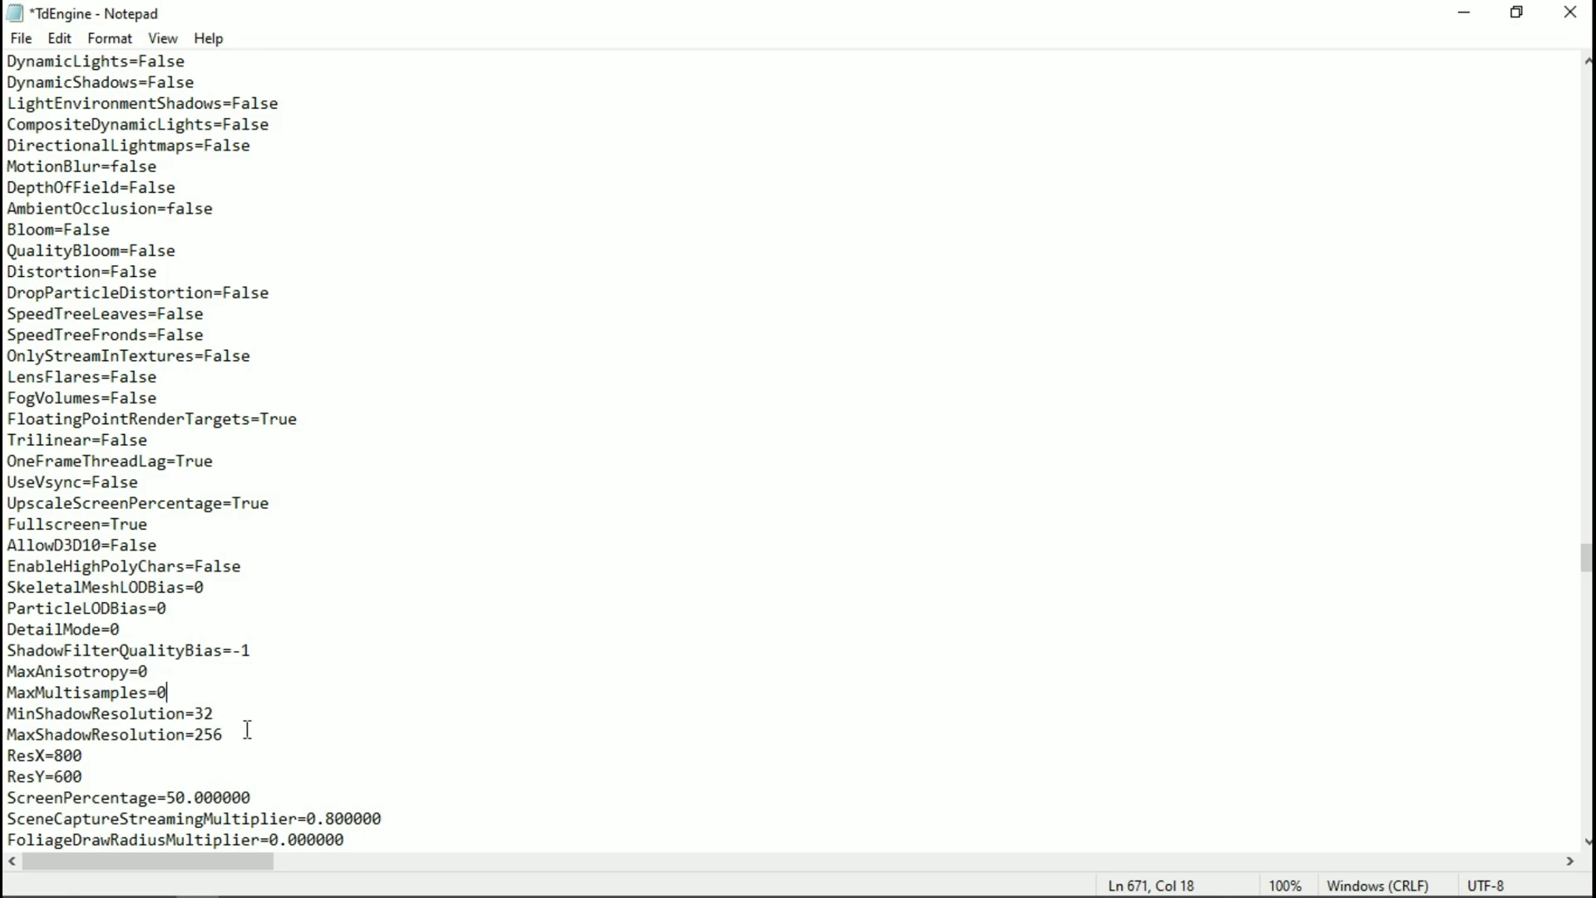
pyautogui.moveTo(227, 717); pyautogui.dragTo(6, 716)
pyautogui.hotkey('shift', 'Home')
pyautogui.press('End')
pyautogui.press('BackSpace')
pyautogui.press('BackSpace')
pyautogui.press('BackSpace')
pyautogui.write('6')
# Check the ResX and ResY lines and save the TdEngine file
pyautogui.moveTo(103, 788); pyautogui.dragTo(26, 777)
pyautogui.scroll(-1, 456, 665)
pyautogui.scroll(-1, 456, 664)
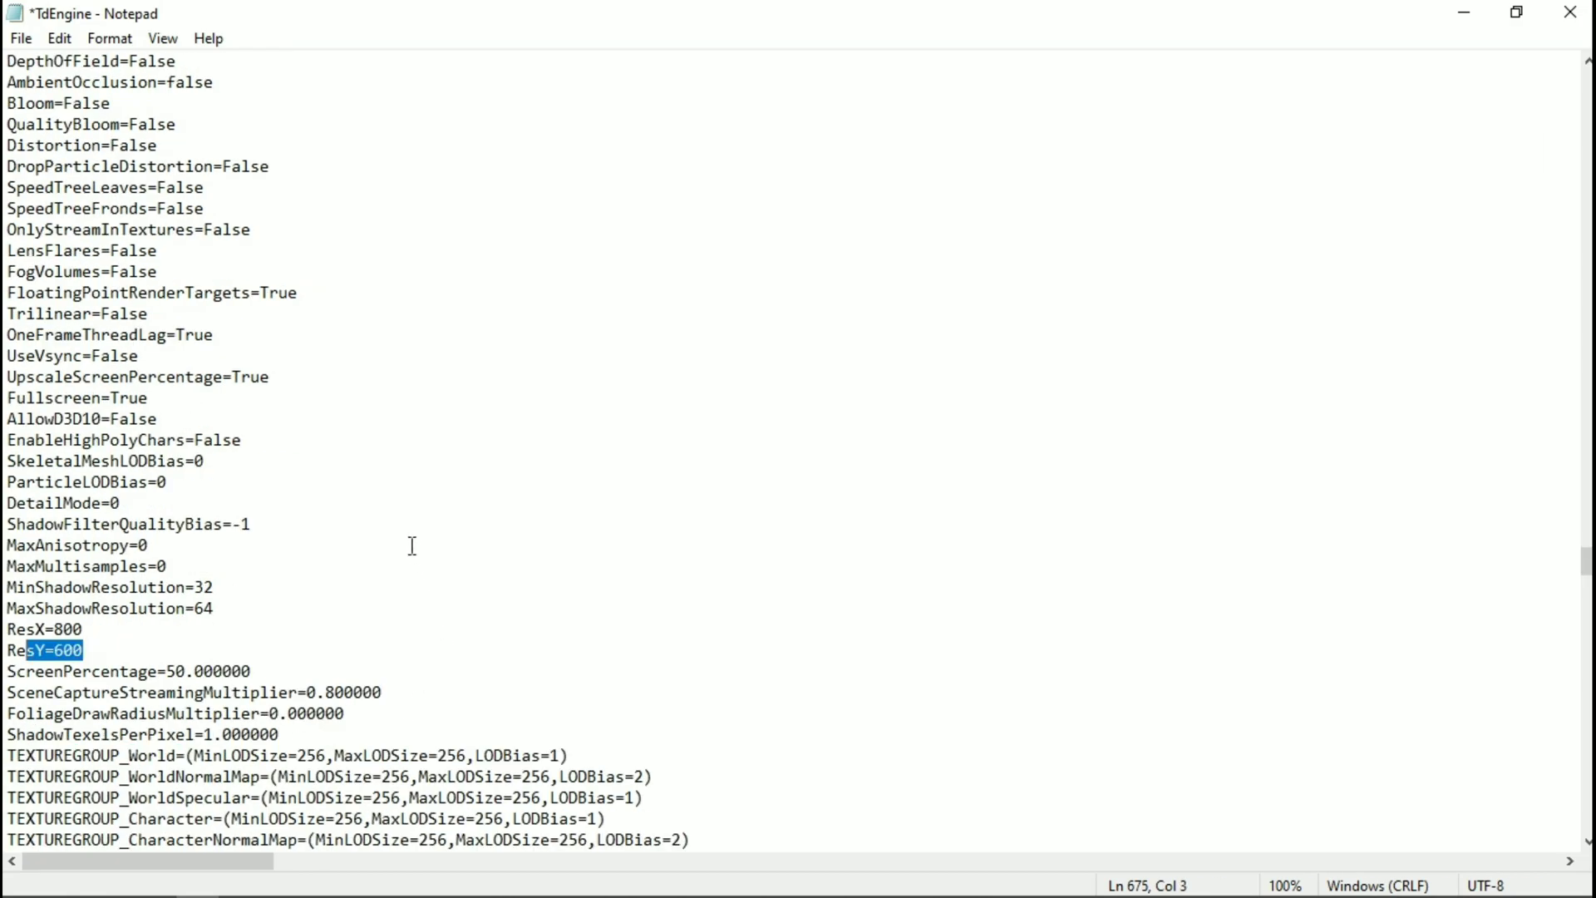
pyautogui.scroll(1, 403, 529)
pyautogui.click(21, 39)
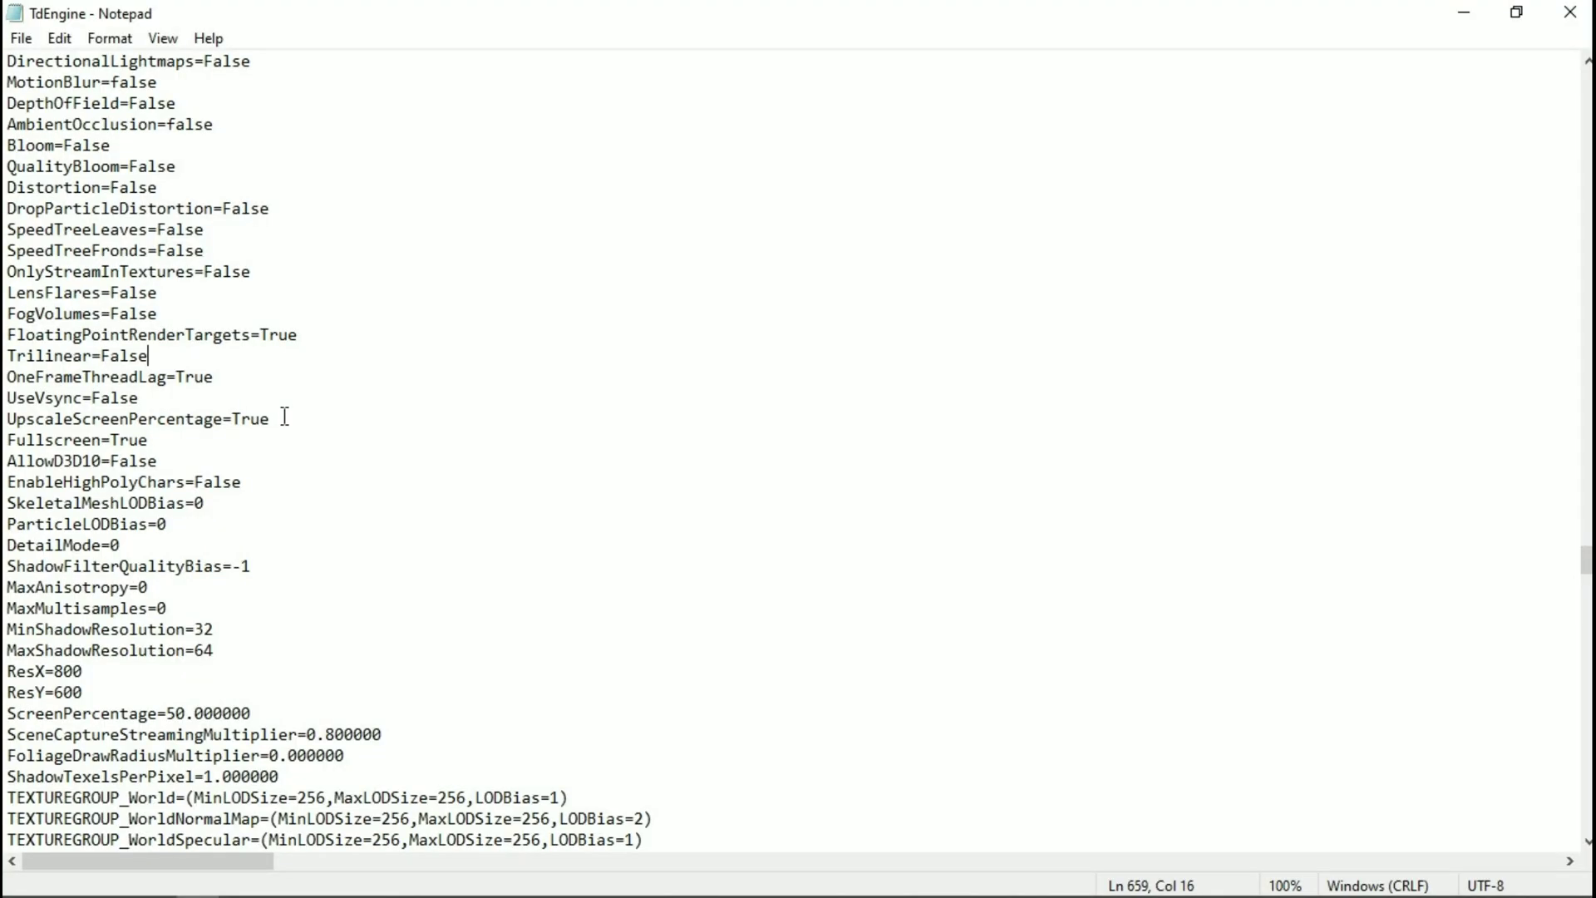
# Select the UpscaleScreenPercentage line in TdEngine to revert it
pyautogui.moveTo(284, 415); pyautogui.dragTo(36, 418)
# Clear UpscaleScreenPercentage's True value and restore ScreenPercentage to 100
pyautogui.click(293, 425)
pyautogui.press('BackSpace')
pyautogui.press('BackSpace')
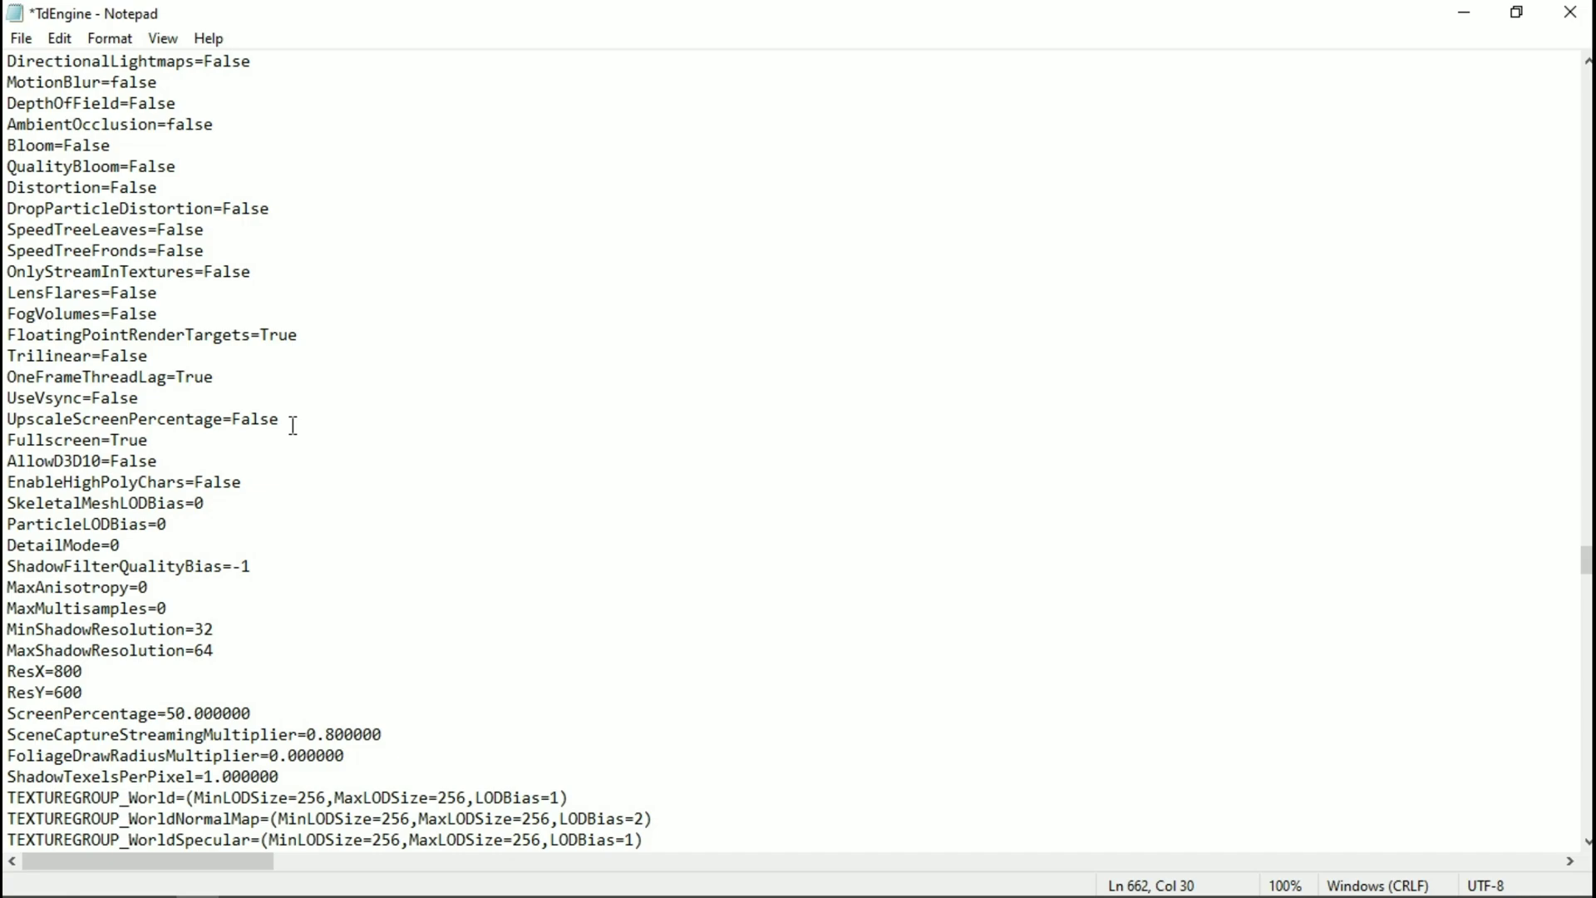
pyautogui.moveTo(185, 717); pyautogui.dragTo(162, 713)
pyautogui.write('100')
# Set the World texture group's MinLODSize and MaxLODSize to 1
pyautogui.scroll(-6, 310, 534)
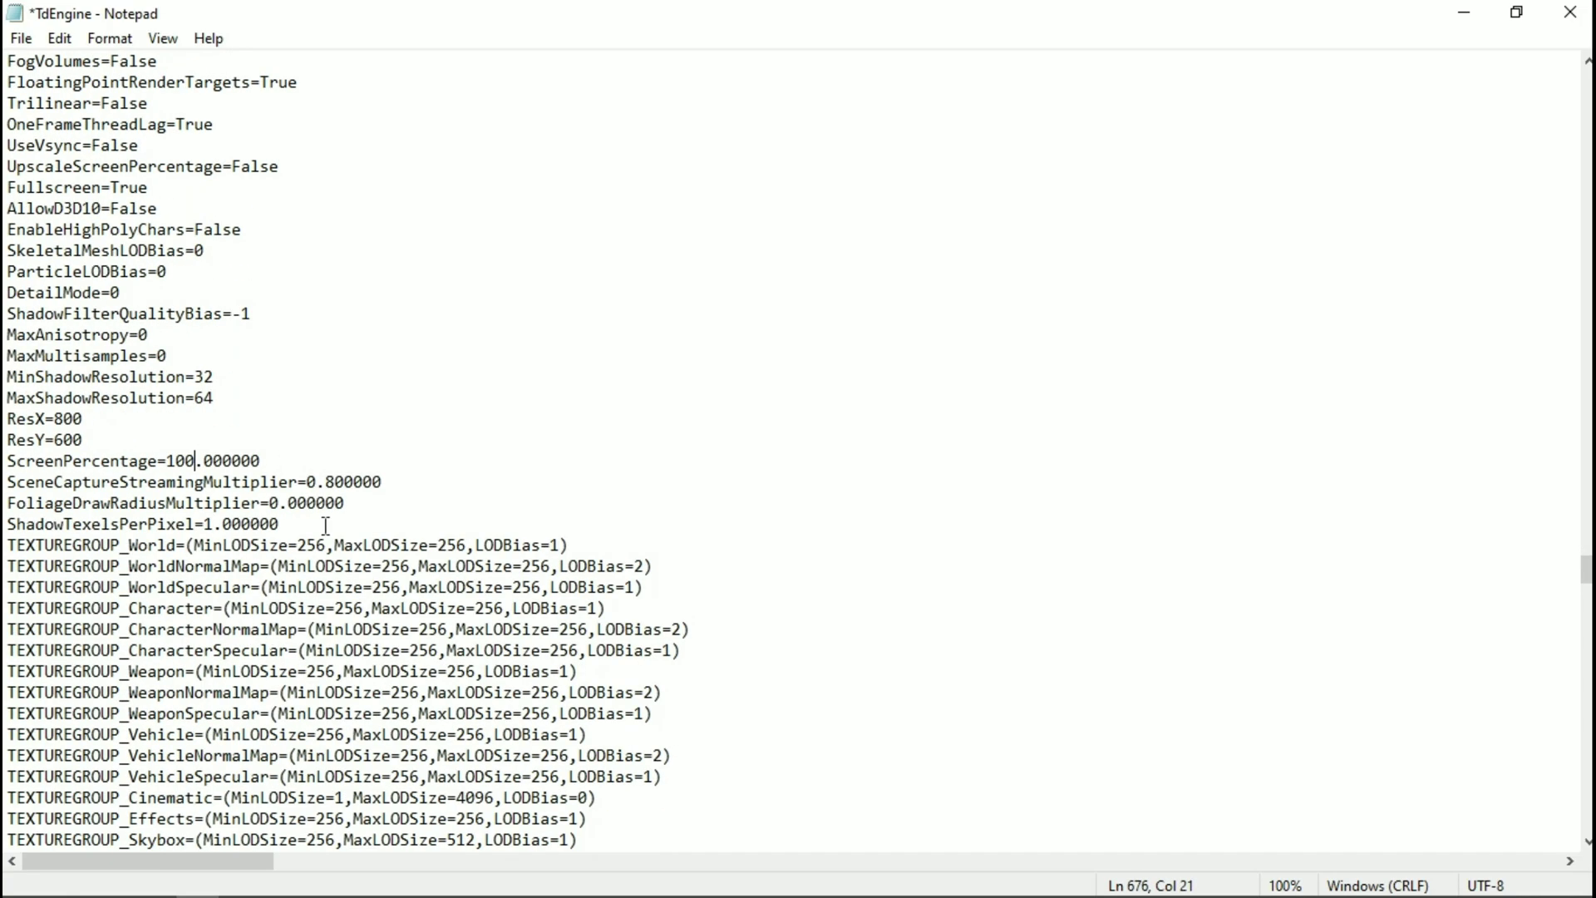
pyautogui.moveTo(6, 418); pyautogui.dragTo(628, 779)
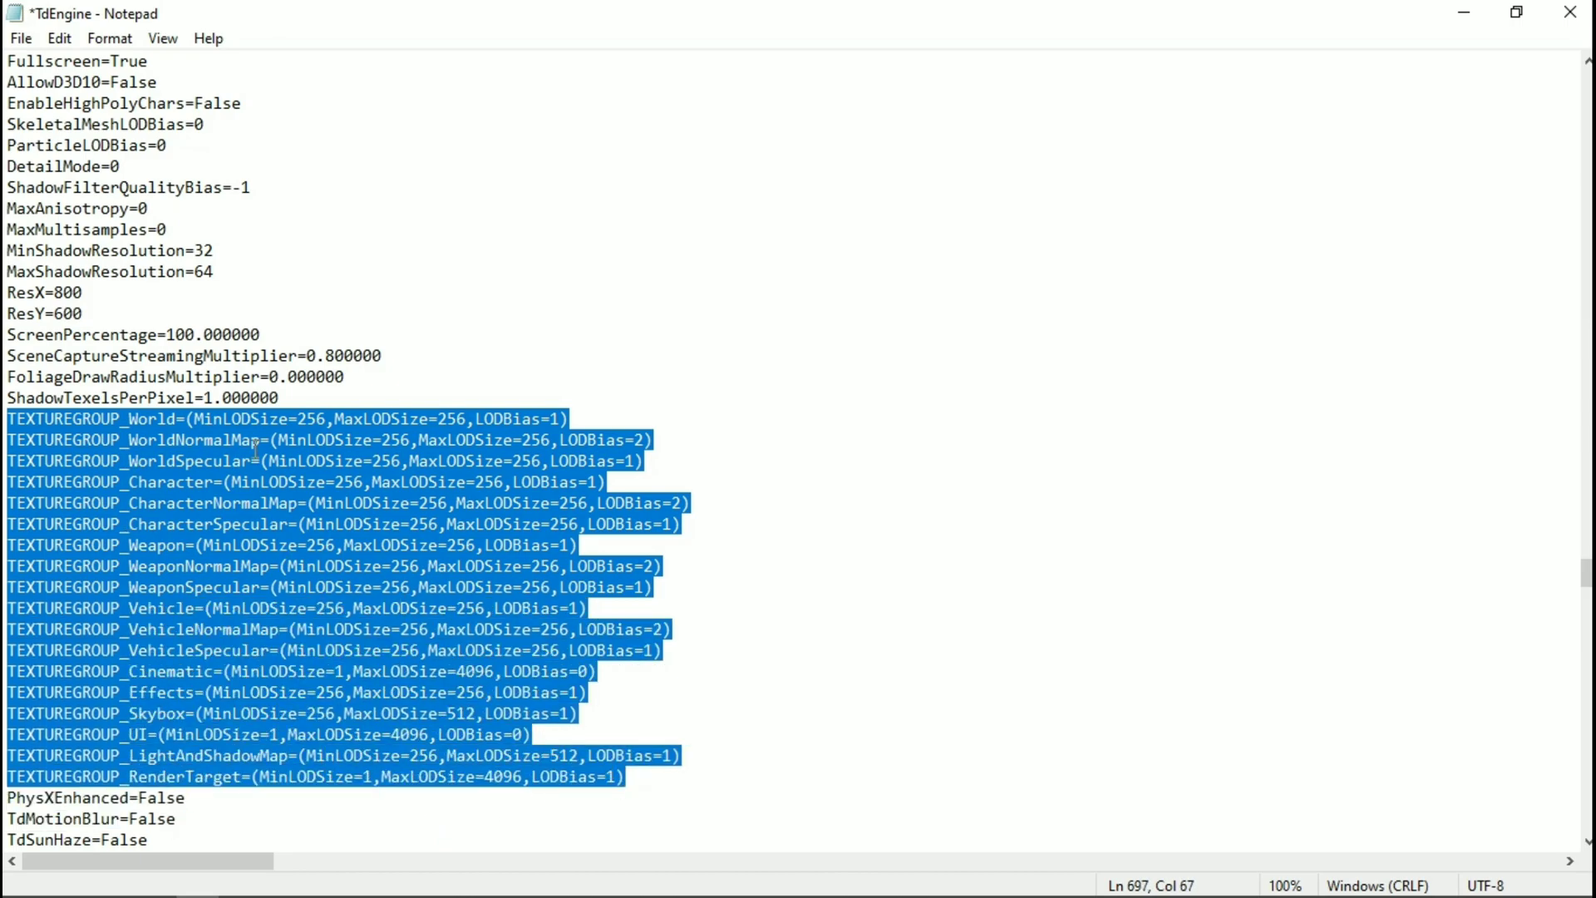
pyautogui.click(323, 418)
pyautogui.doubleClick(323, 418)
pyautogui.click(323, 418)
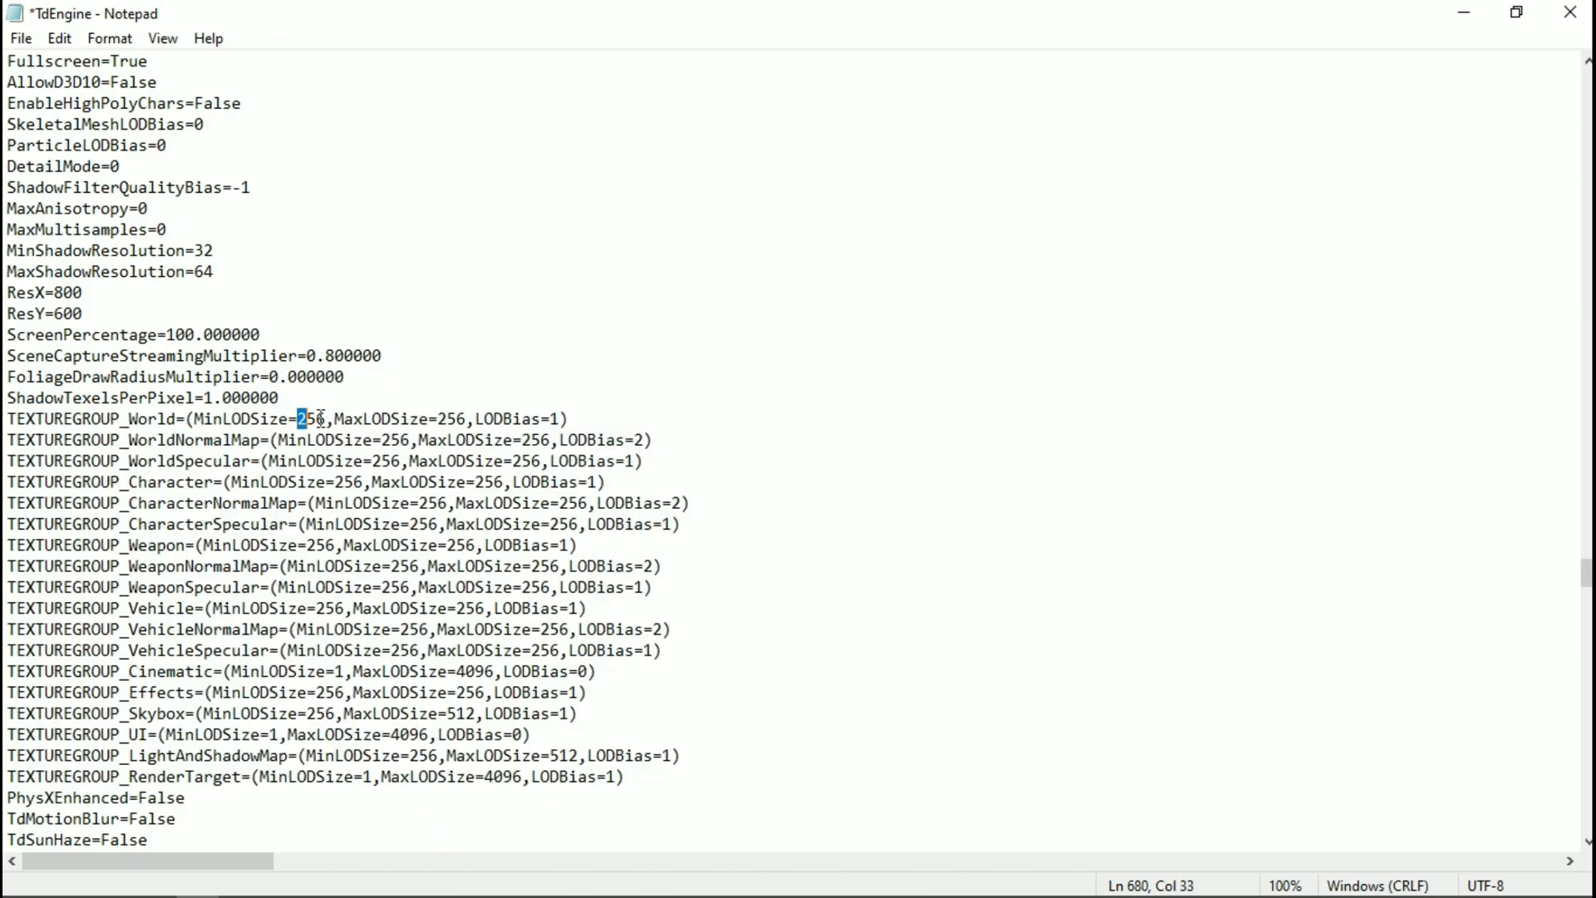
pyautogui.hotkey('shift', 'Left')
pyautogui.moveTo(306, 418); pyautogui.dragTo(205, 418)
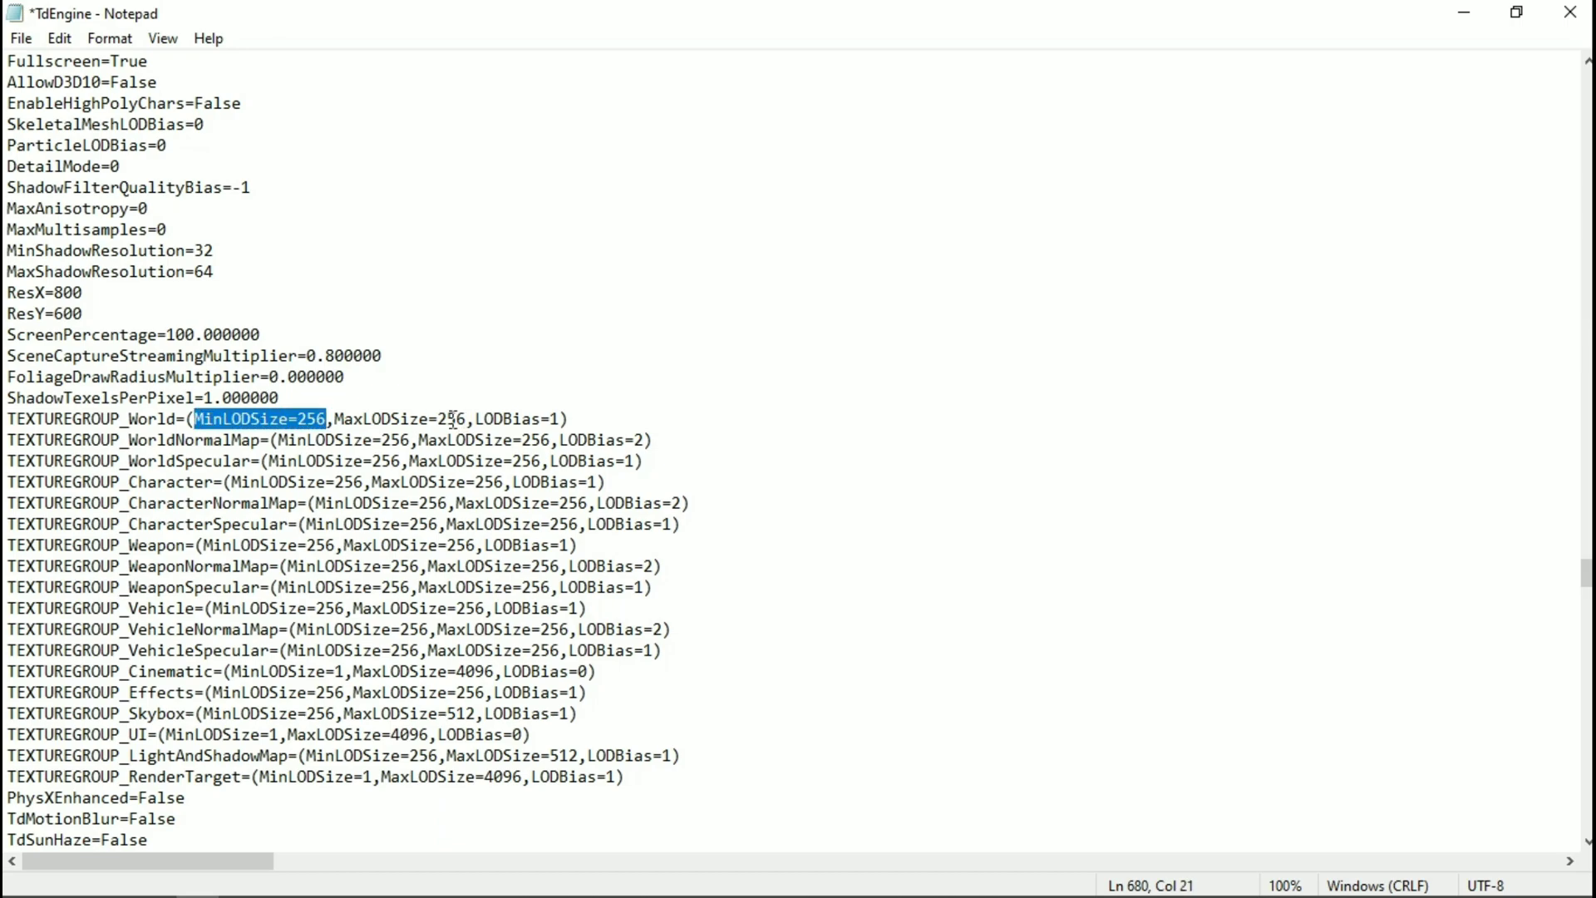
pyautogui.moveTo(467, 419); pyautogui.dragTo(303, 418)
pyautogui.doubleClick(323, 419)
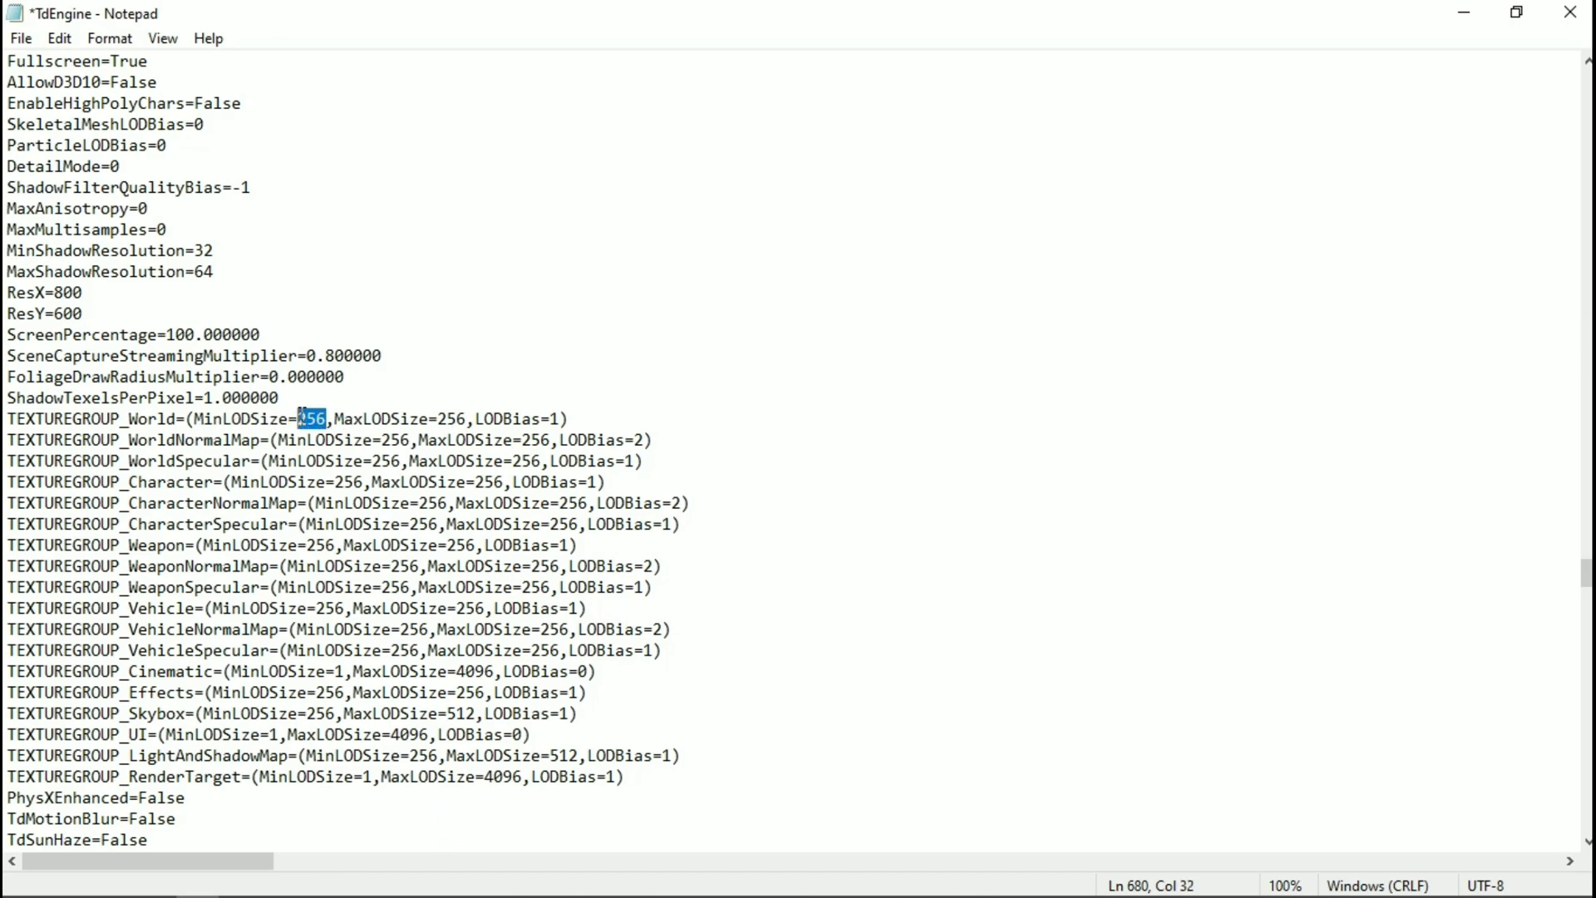
pyautogui.write('1')
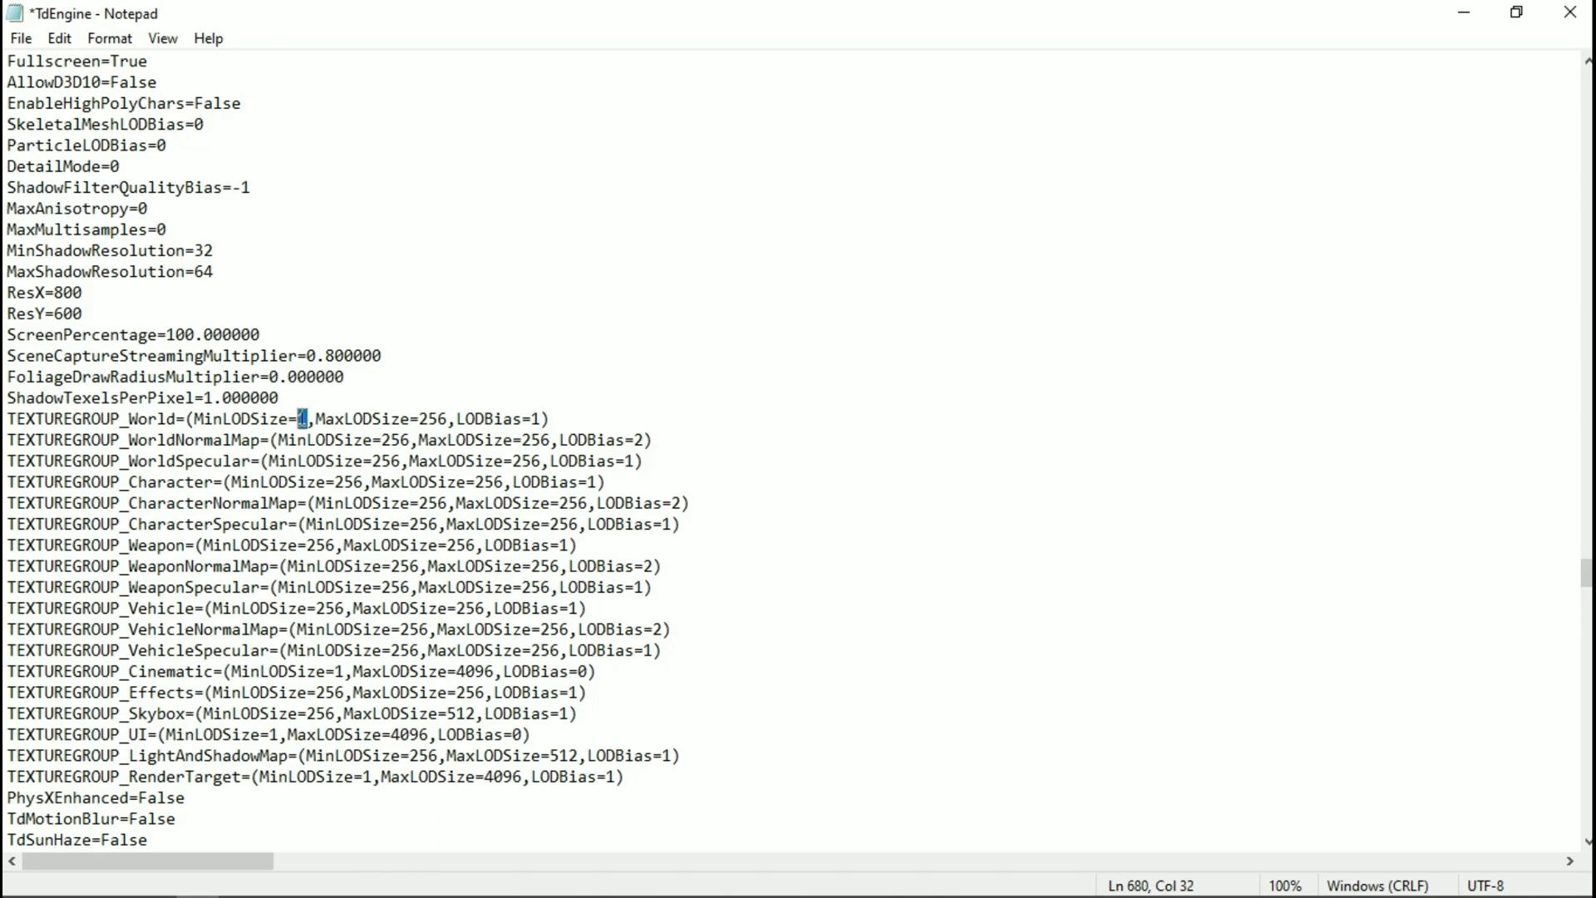
pyautogui.doubleClick(441, 418)
pyautogui.write('1')
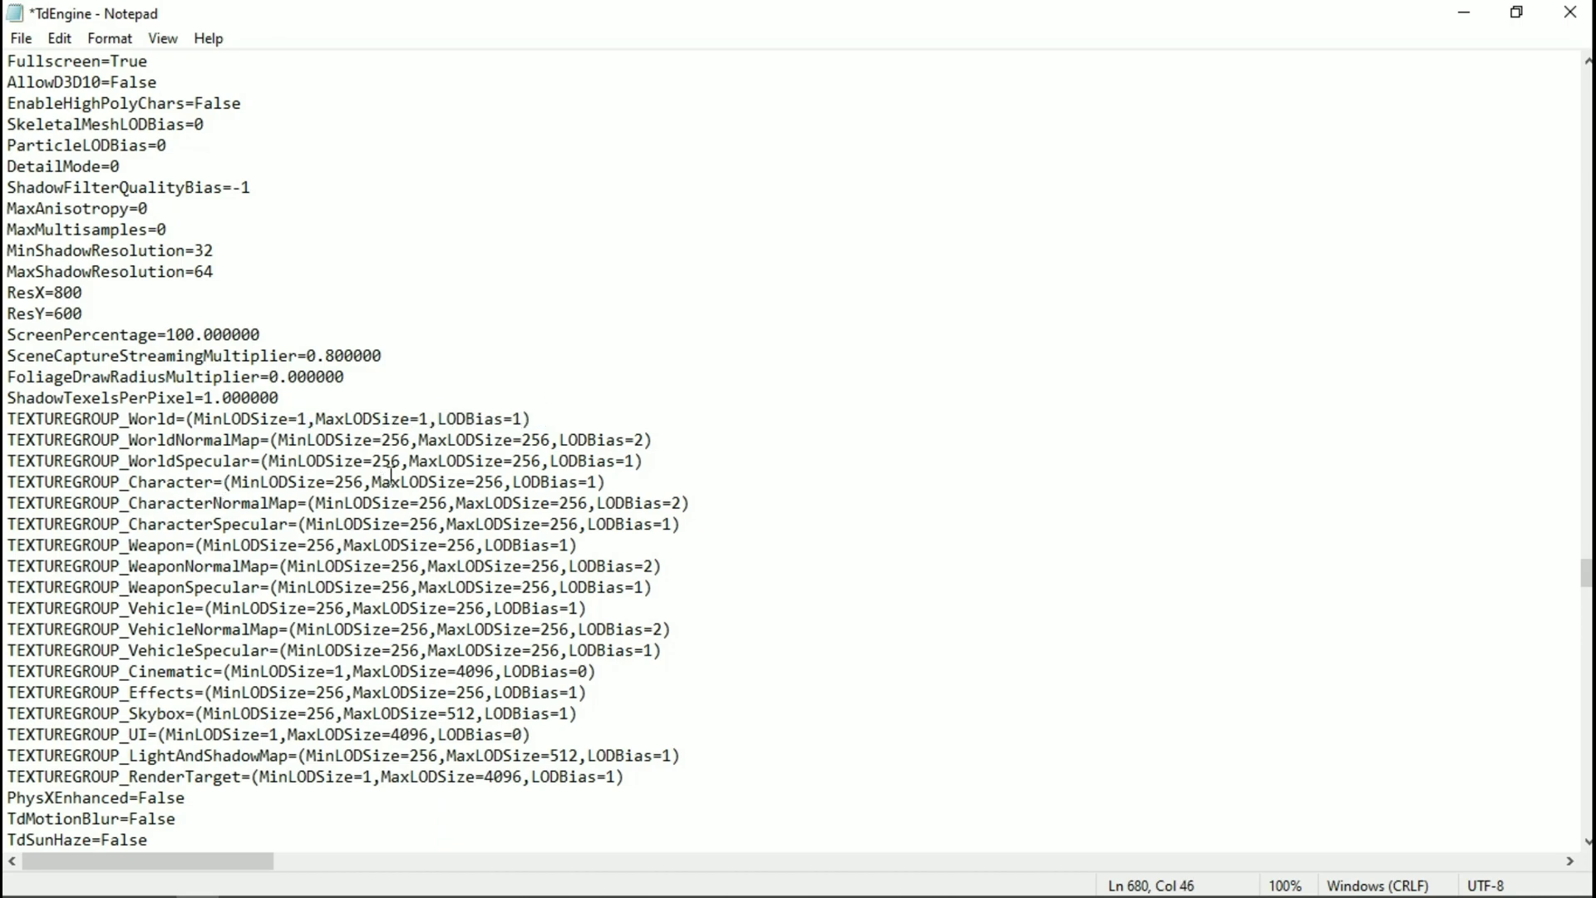
# Set WorldNormalMap to MinLODSize 1, MaxLODSize 1, LODBias 1, and WorldSpecular's sizes to 1
pyautogui.doubleClick(407, 439)
pyautogui.write('1')
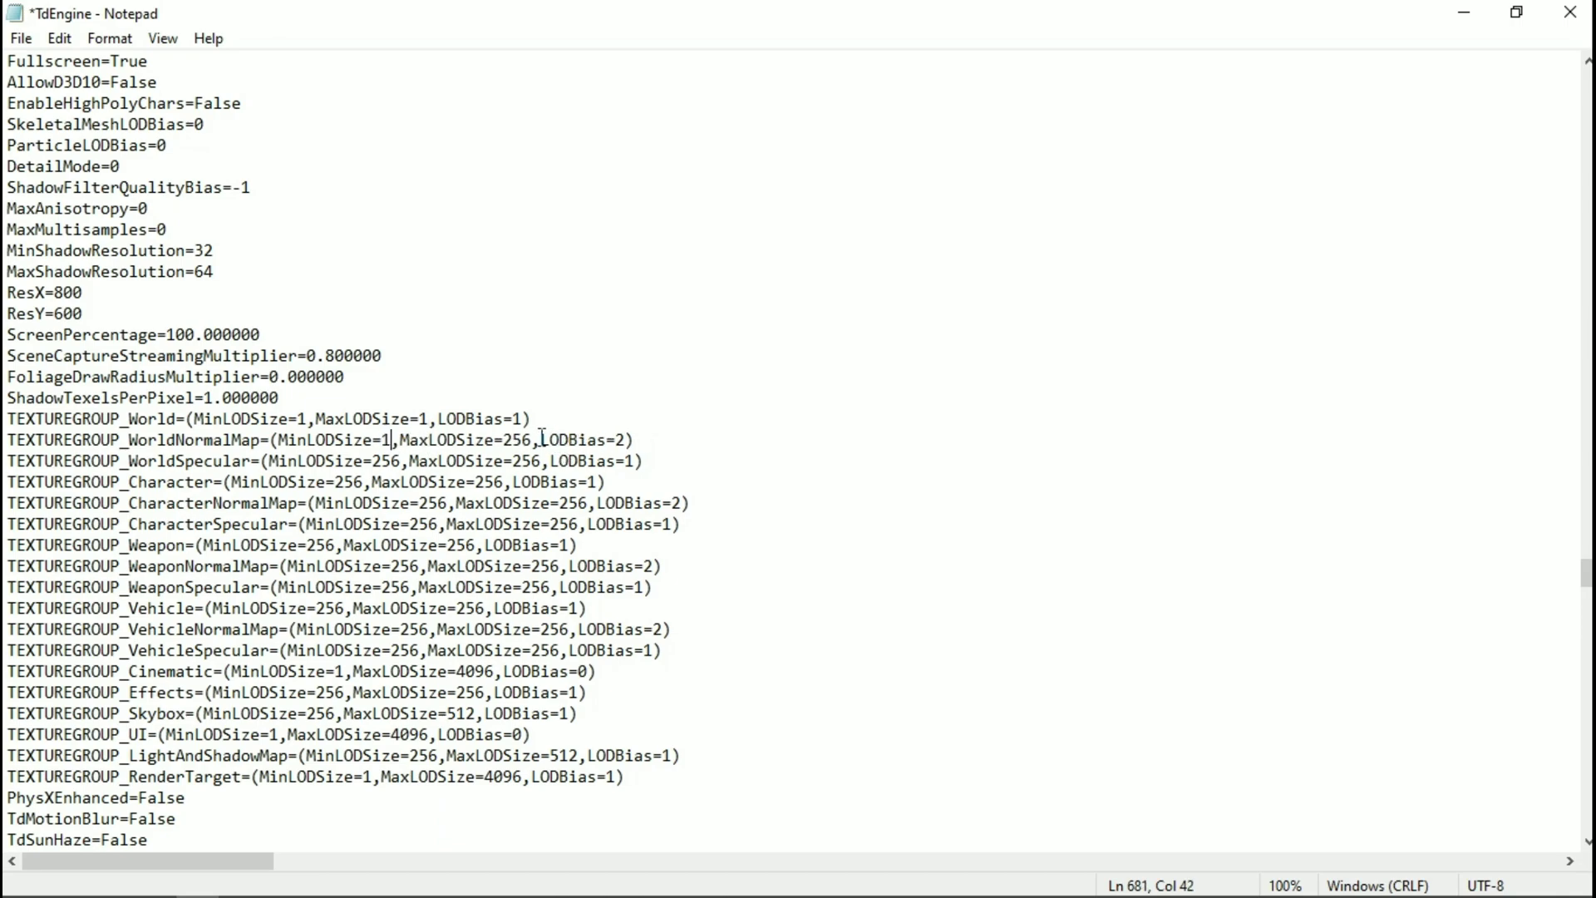
pyautogui.doubleClick(514, 439)
pyautogui.write('1')
pyautogui.doubleClick(601, 439)
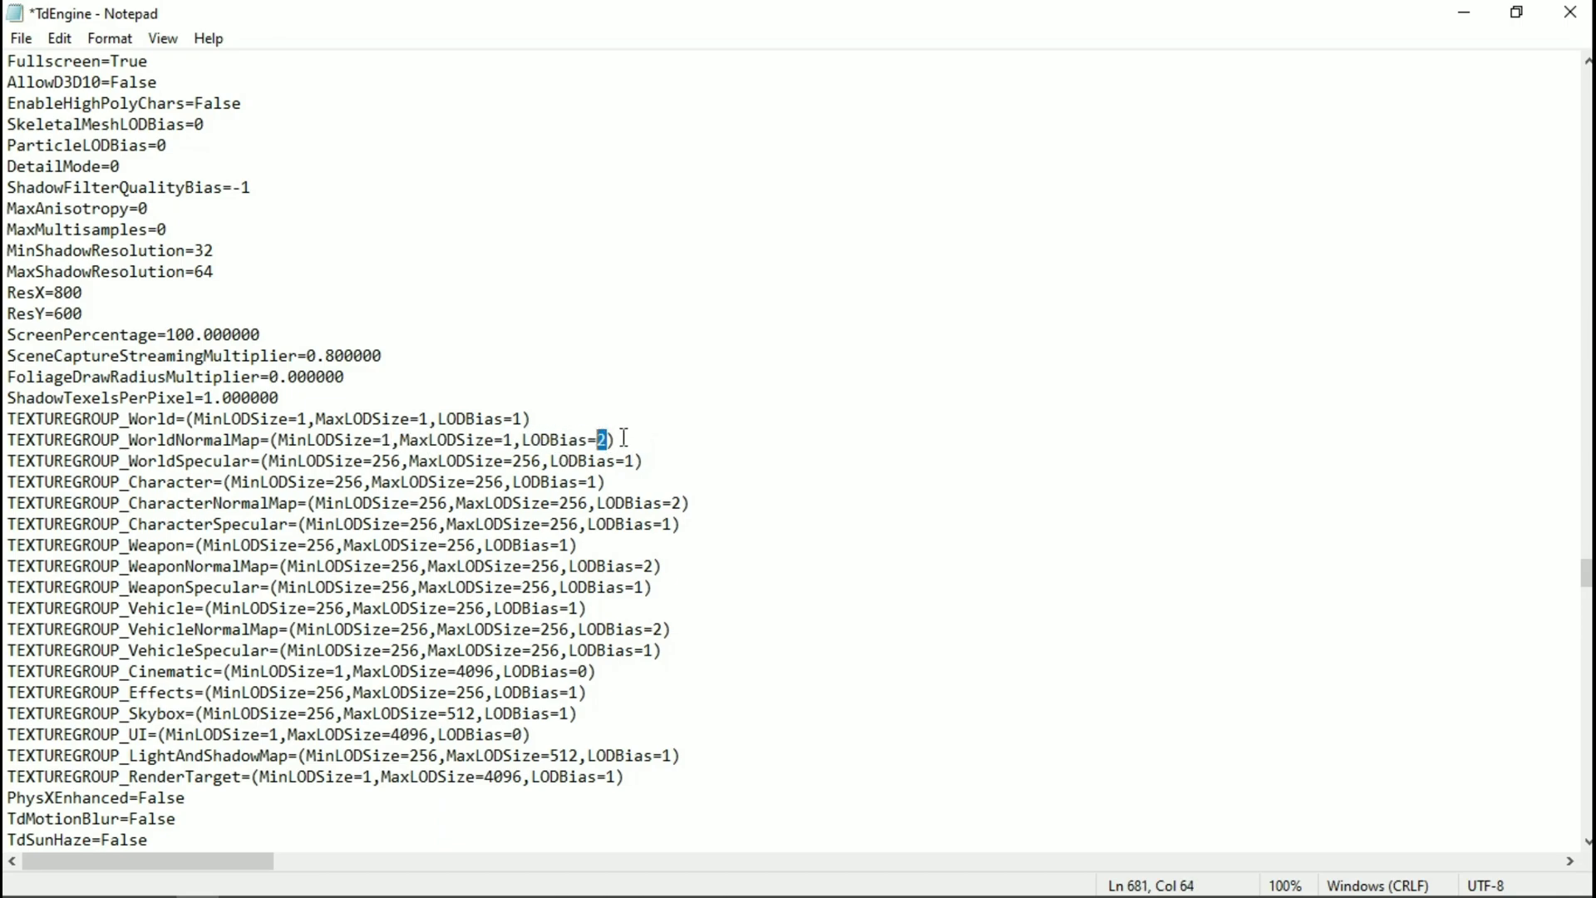
pyautogui.write('1')
pyautogui.doubleClick(390, 461)
pyautogui.write('1')
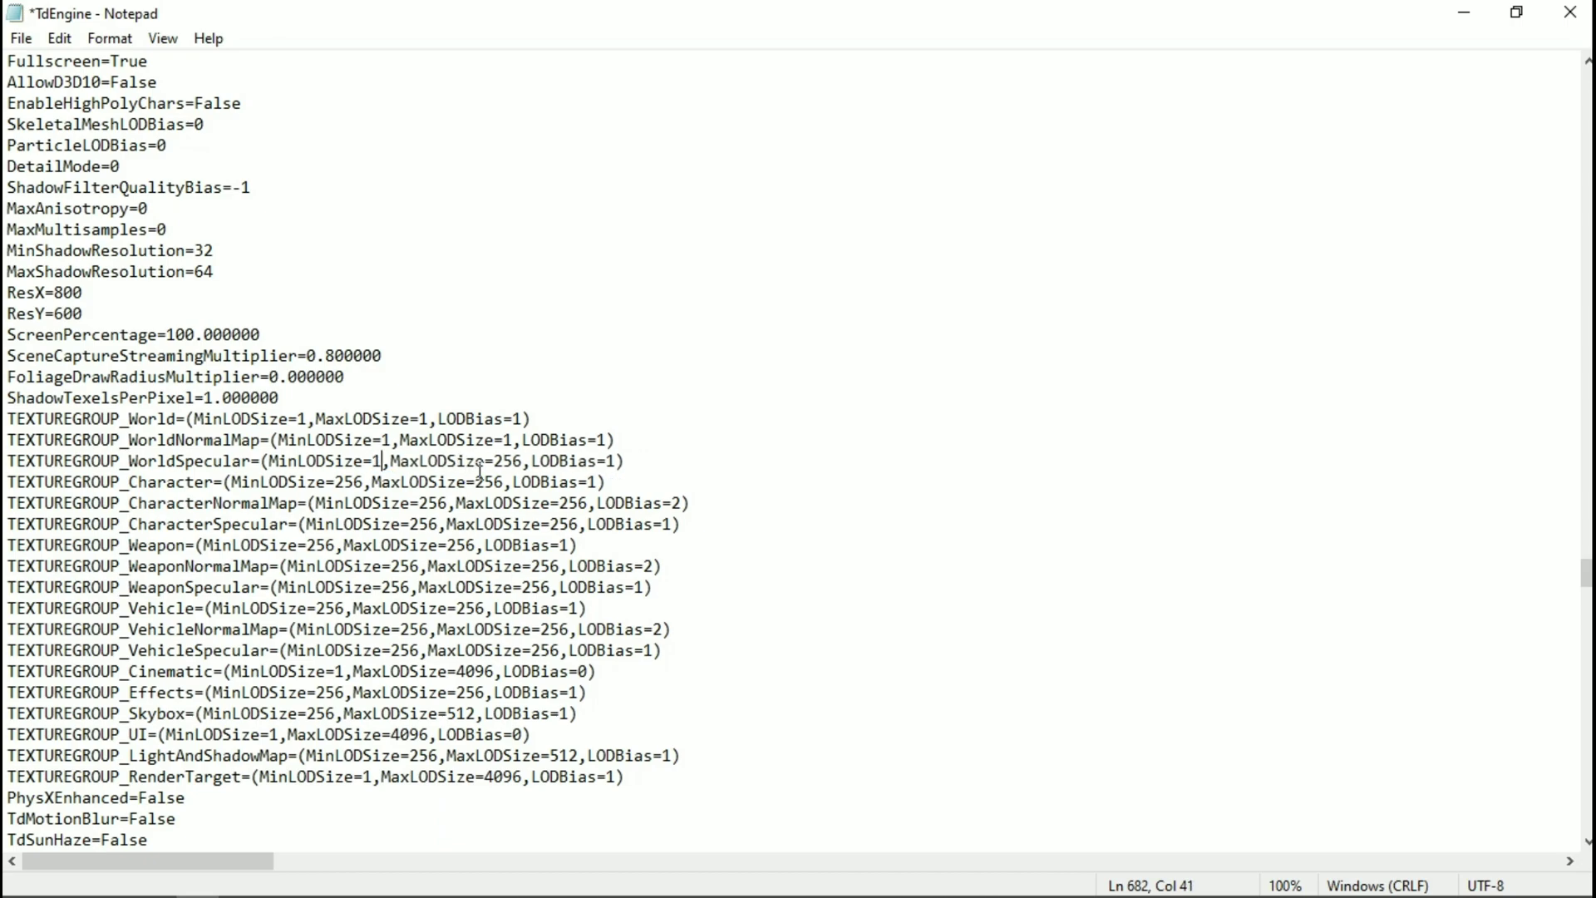
pyautogui.doubleClick(520, 461)
pyautogui.write('1')
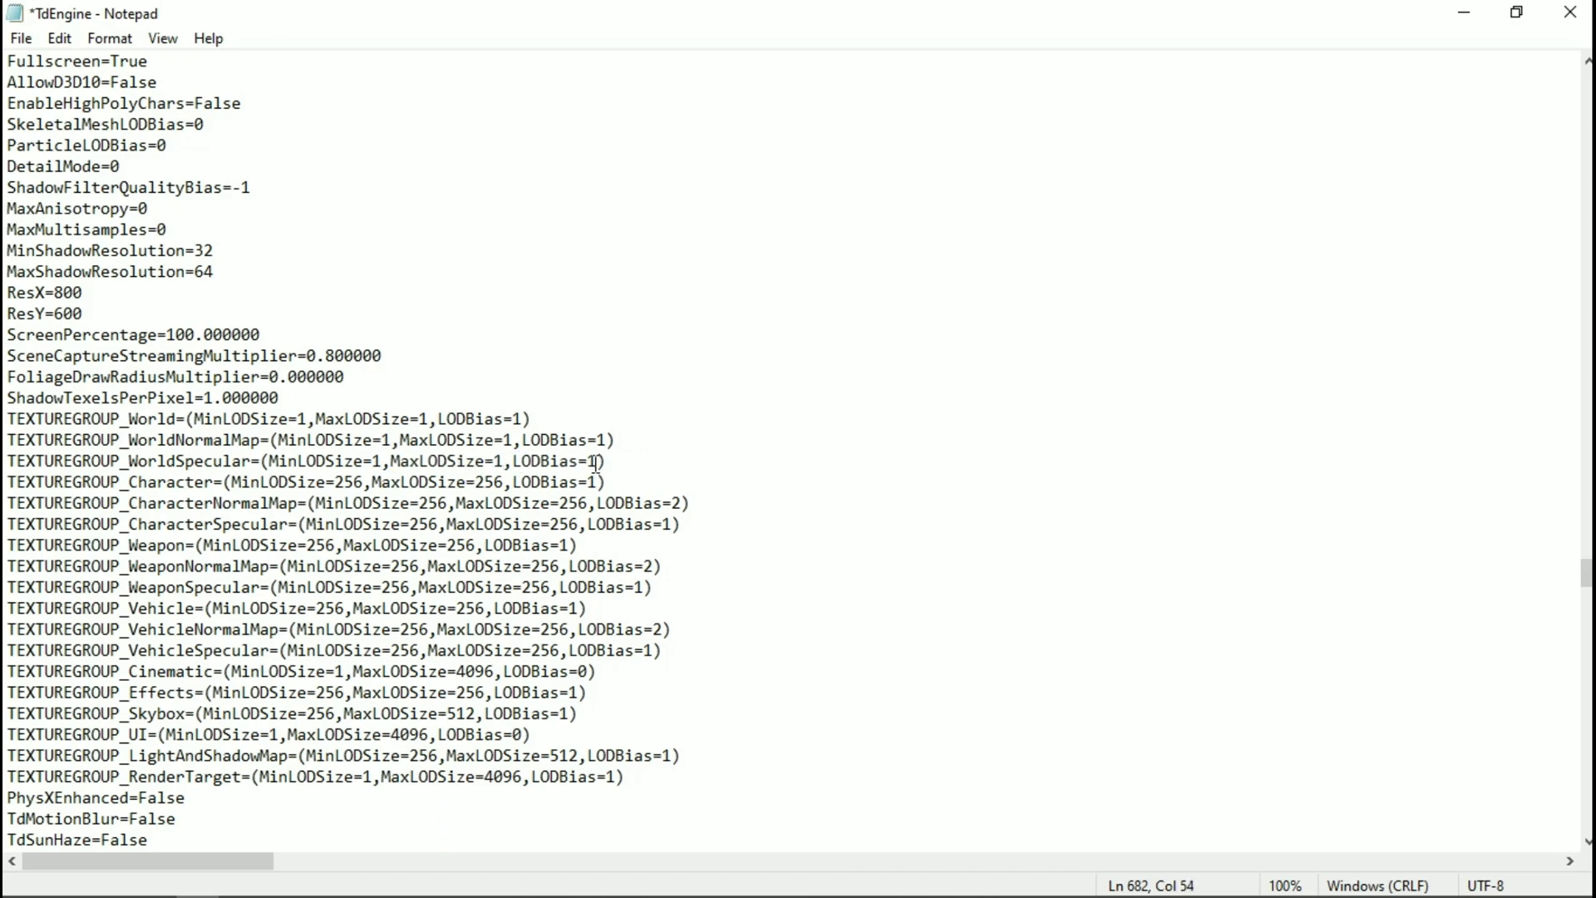
# Set Character and CharacterNormalMap LOD sizes and LODBias to 1, then CharacterSpecular's MinLODSize
pyautogui.doubleClick(349, 481)
pyautogui.write('1')
pyautogui.moveTo(489, 482); pyautogui.dragTo(431, 494)
pyautogui.write('1')
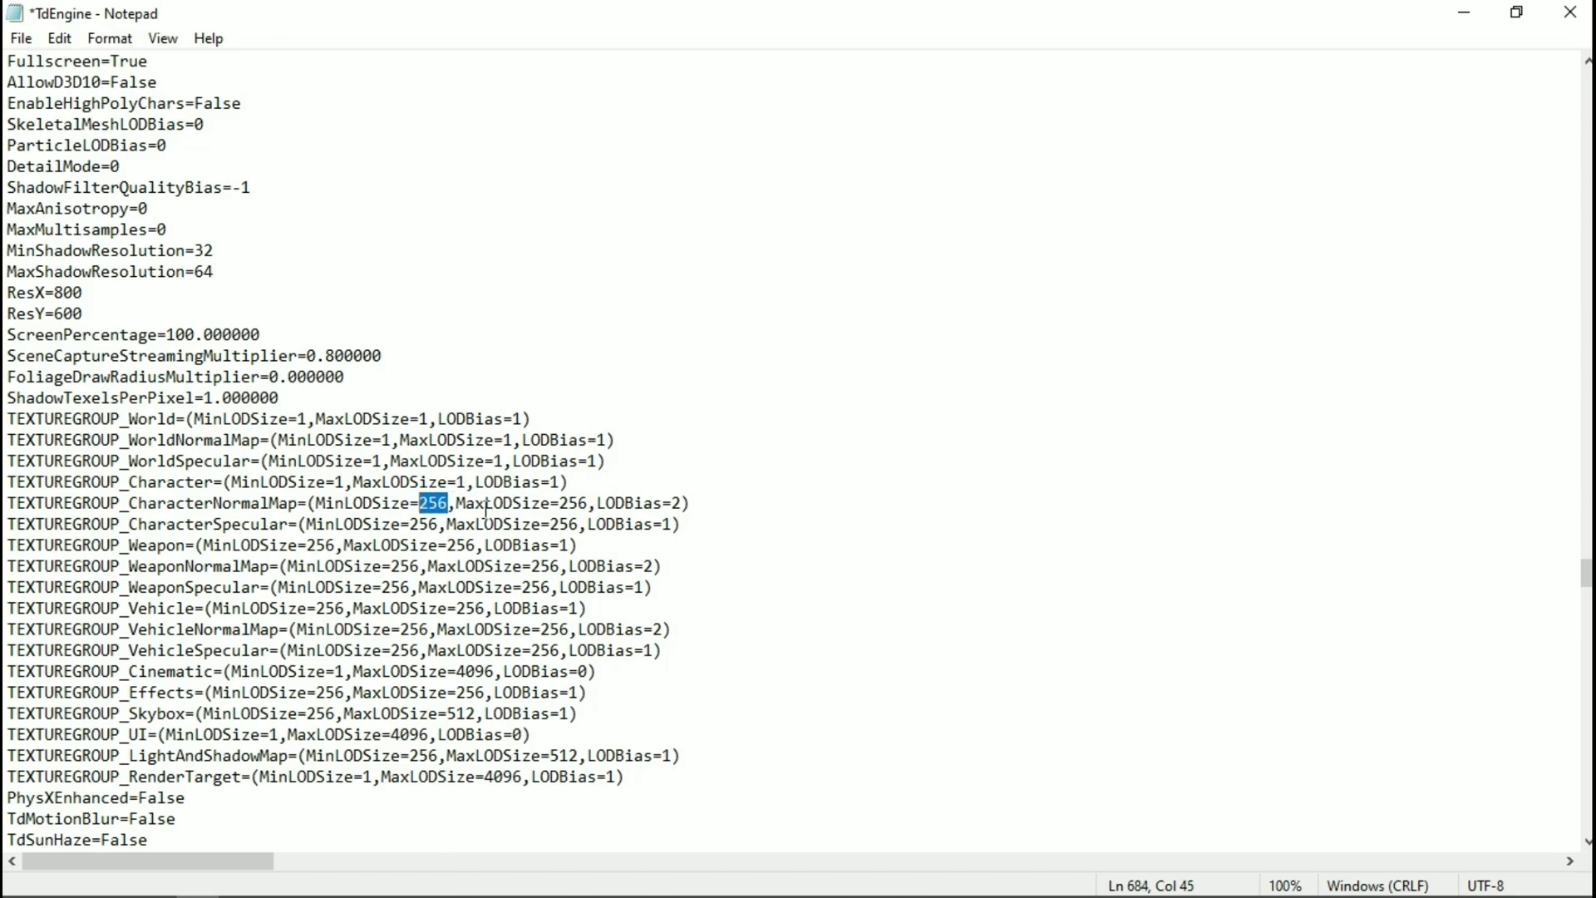
pyautogui.write('1')
pyautogui.moveTo(574, 503); pyautogui.dragTo(539, 499)
pyautogui.write('1')
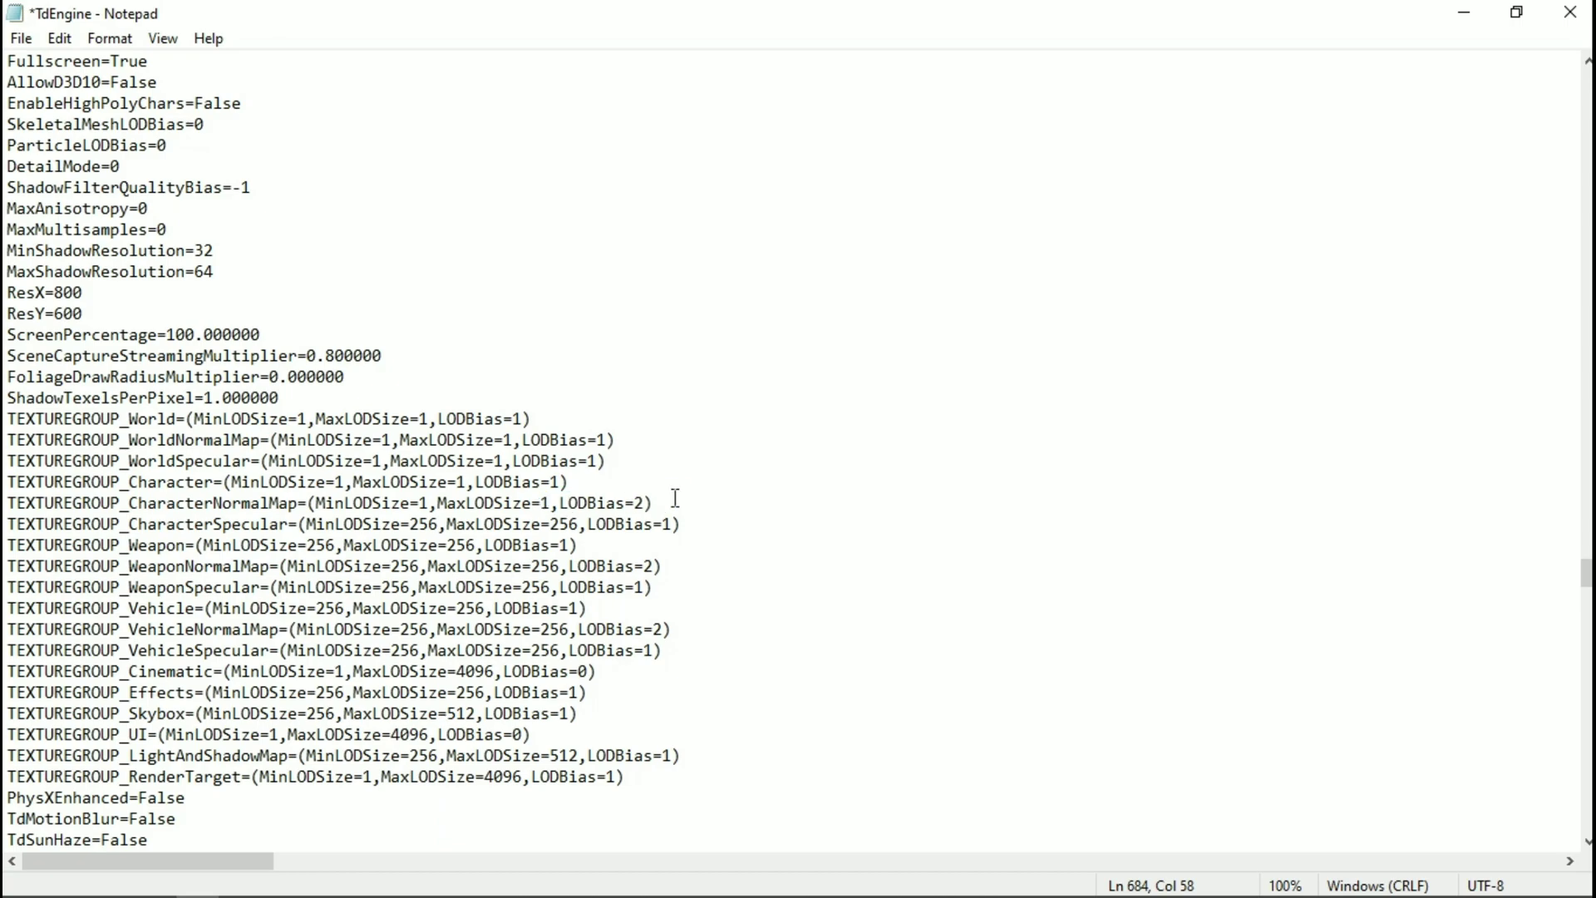
pyautogui.moveTo(643, 505); pyautogui.dragTo(634, 504)
pyautogui.write('1')
pyautogui.moveTo(439, 524); pyautogui.dragTo(412, 523)
# Set CharacterSpecular, Weapon and WeaponNormalMap LOD sizes to 1, and WeaponNormalMap's LODBias 2 to 1
pyautogui.write('1')
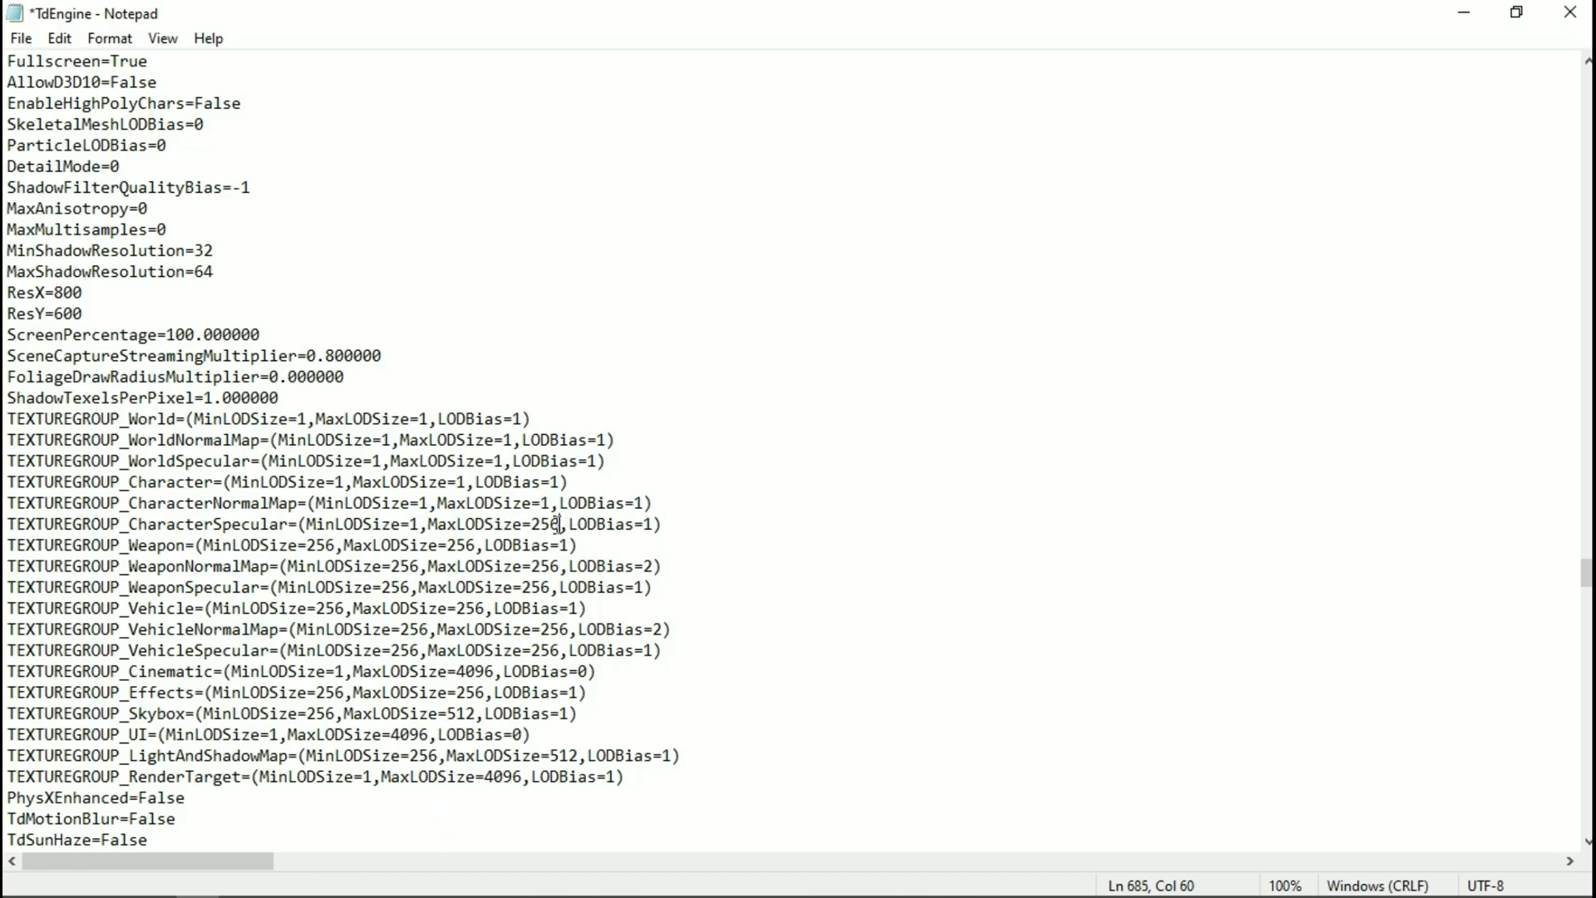
pyautogui.moveTo(558, 524); pyautogui.dragTo(530, 524)
pyautogui.write('1')
pyautogui.moveTo(337, 548); pyautogui.dragTo(310, 547)
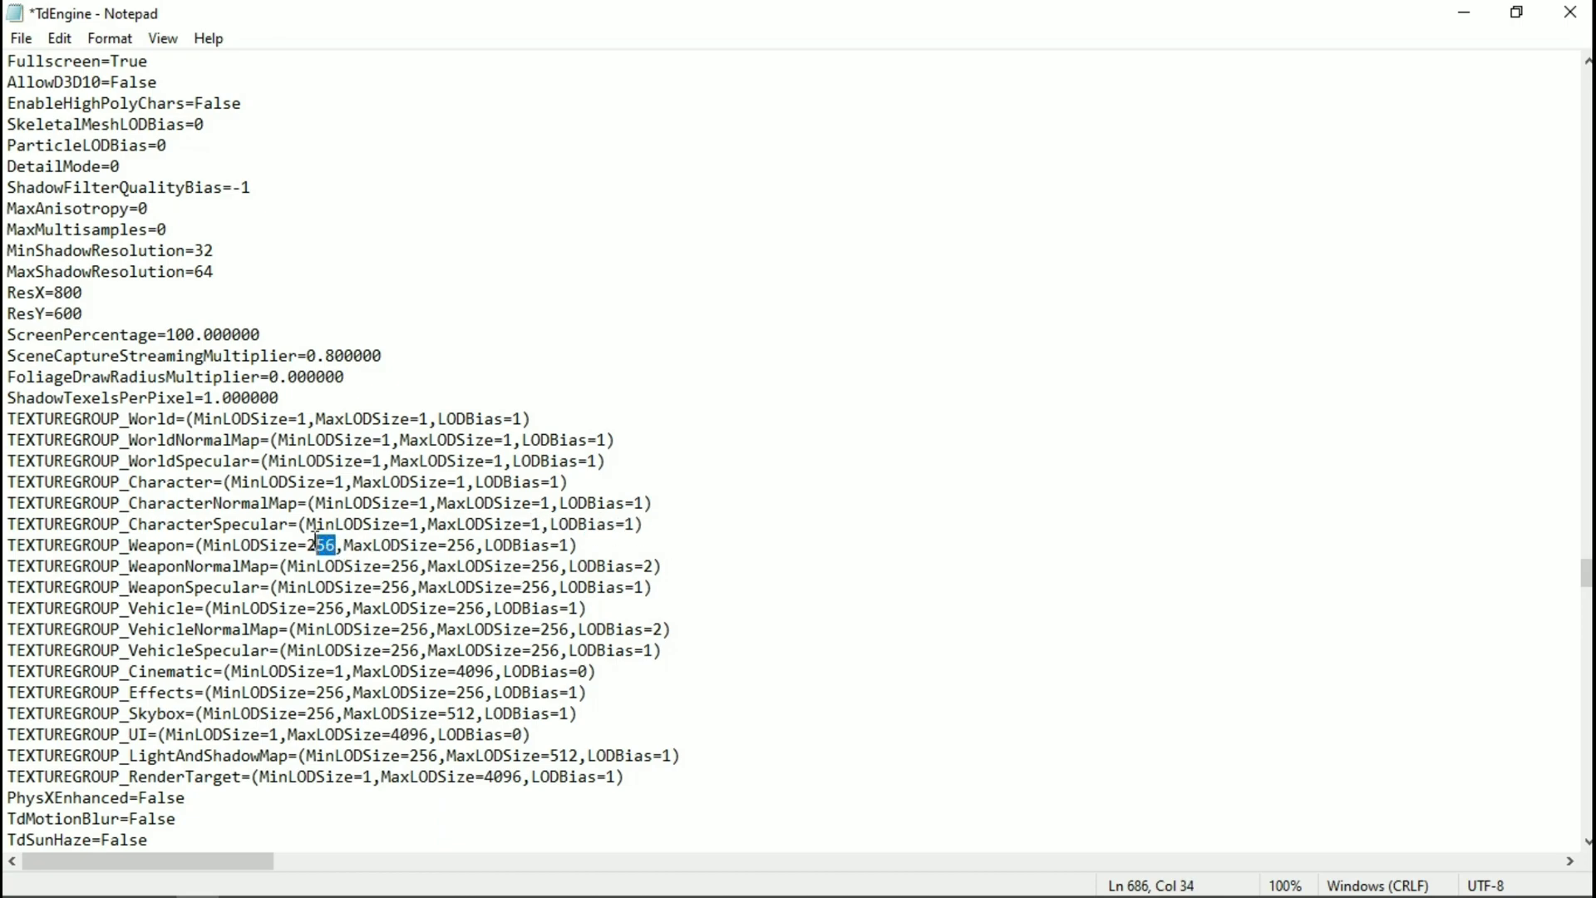
pyautogui.write('1')
pyautogui.moveTo(459, 545); pyautogui.dragTo(391, 566)
pyautogui.write('11')
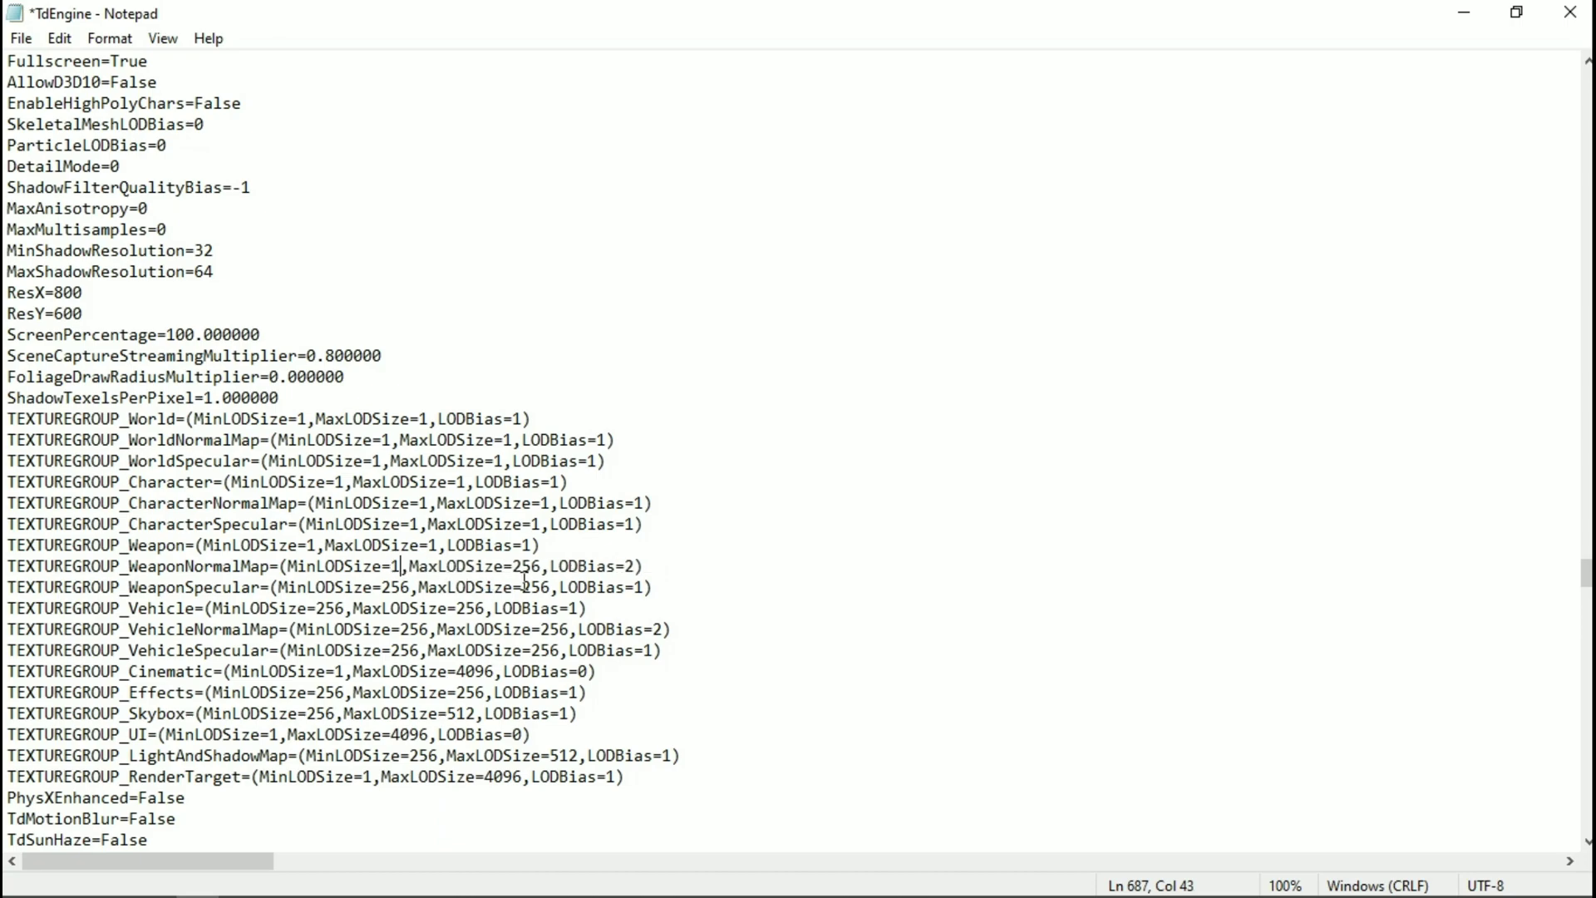
pyautogui.moveTo(539, 566); pyautogui.dragTo(510, 566)
pyautogui.write('1')
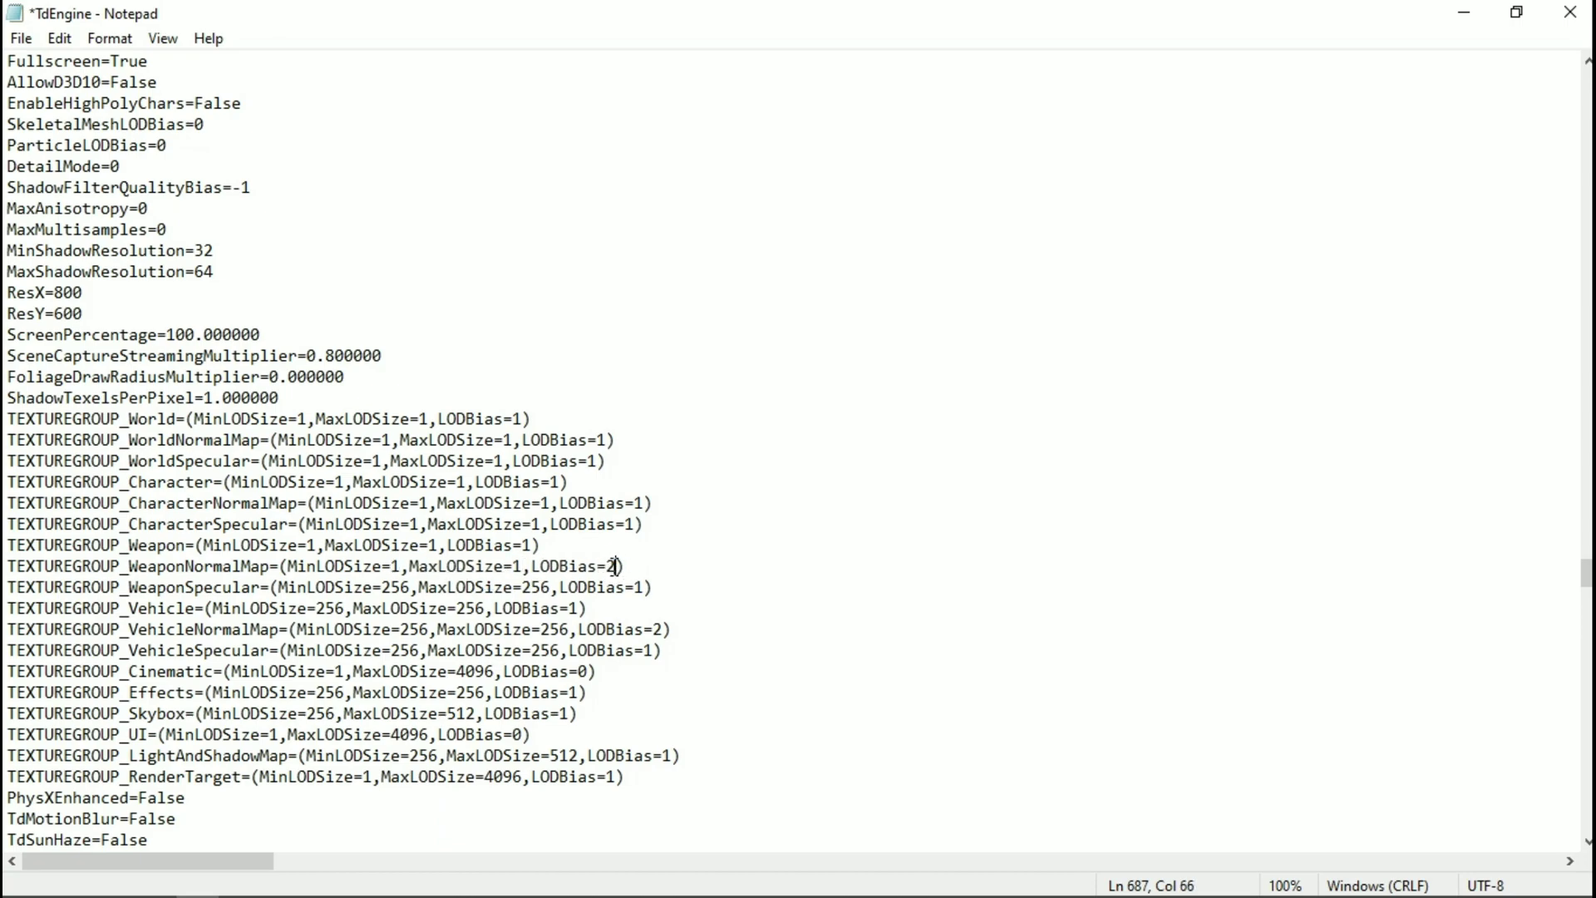
pyautogui.press('BackSpace')
pyautogui.write('1')
# Set WeaponSpecular, Vehicle and VehicleNormalMap LOD sizes to 1, and VehicleNormalMap's LODBias 2 to 1
pyautogui.moveTo(418, 587); pyautogui.dragTo(390, 588)
pyautogui.write('1')
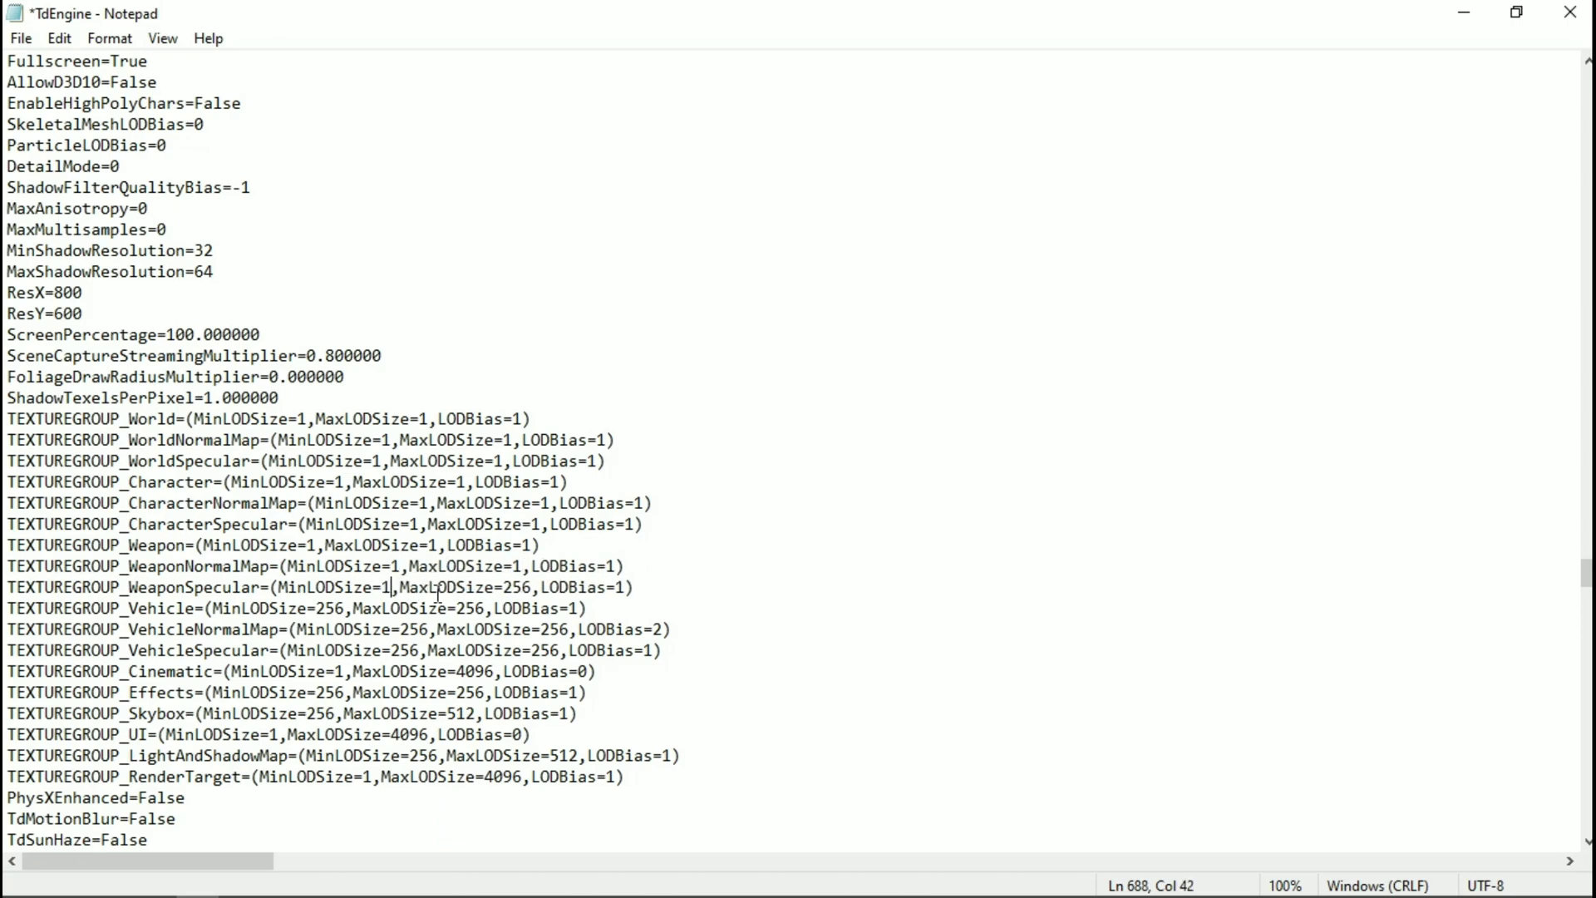
pyautogui.moveTo(534, 587); pyautogui.dragTo(511, 587)
pyautogui.write('1')
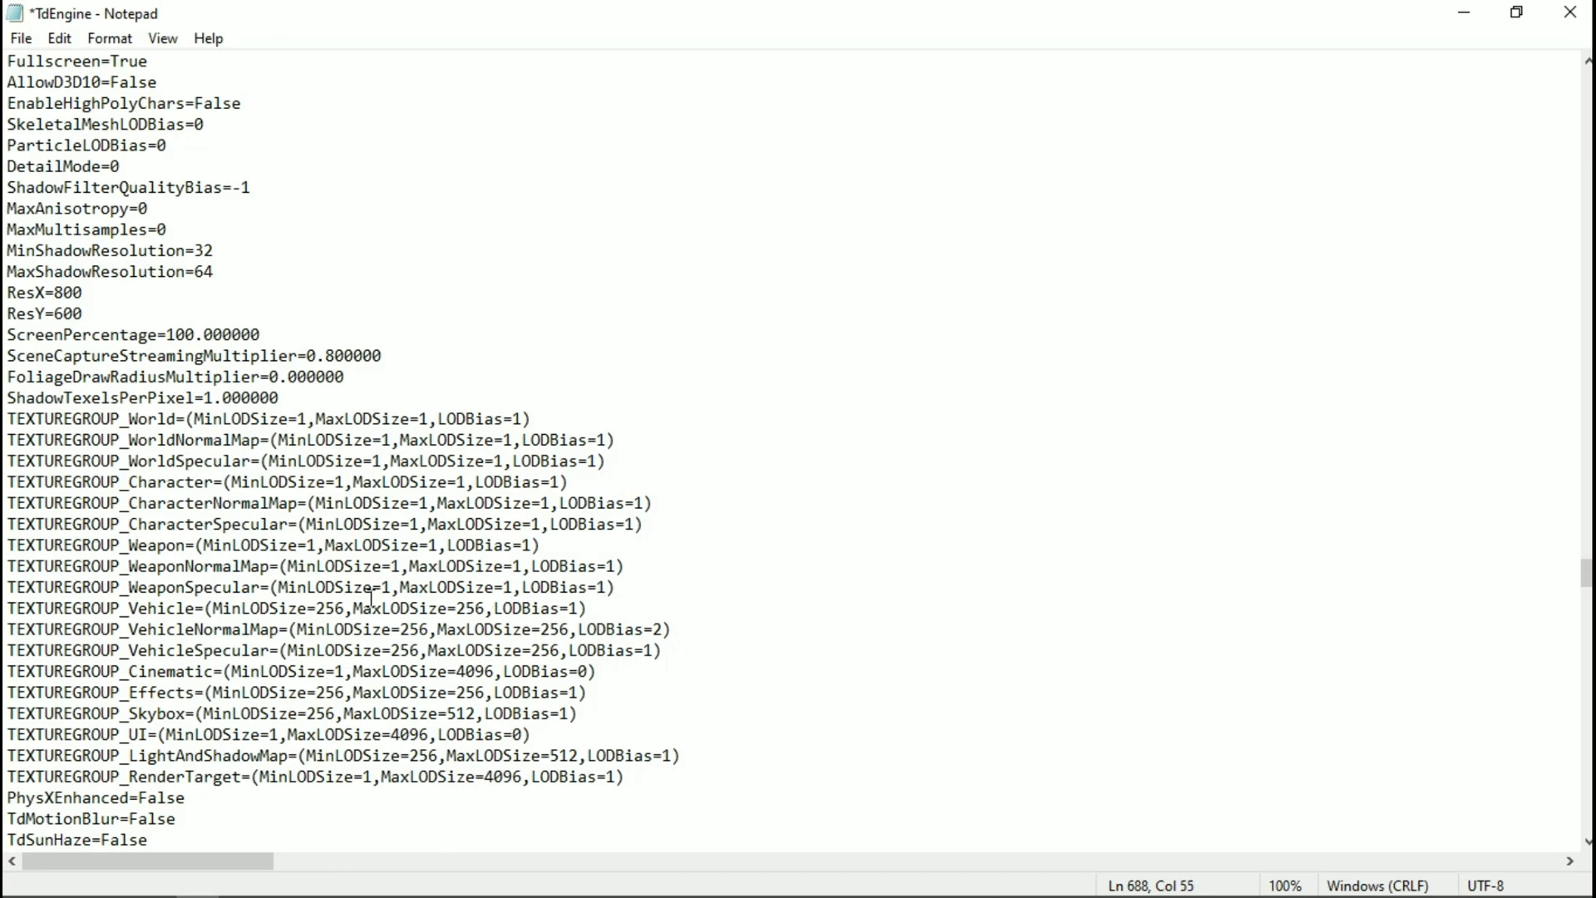
pyautogui.moveTo(347, 608); pyautogui.dragTo(315, 608)
pyautogui.write('1')
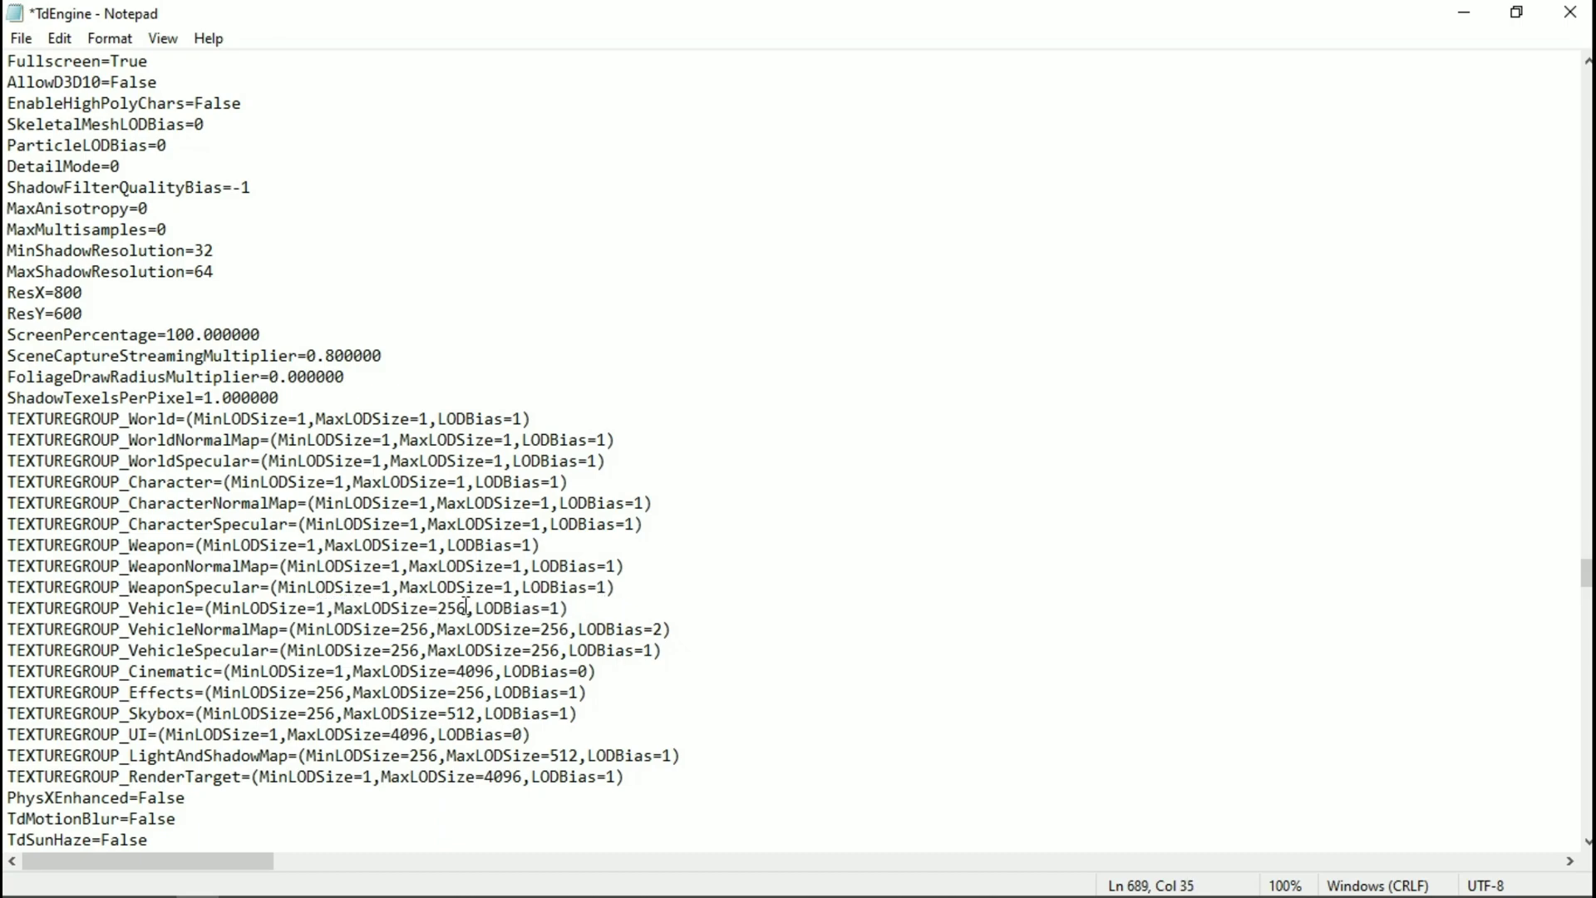
pyautogui.moveTo(467, 607); pyautogui.dragTo(408, 629)
pyautogui.write('1')
pyautogui.write('1')
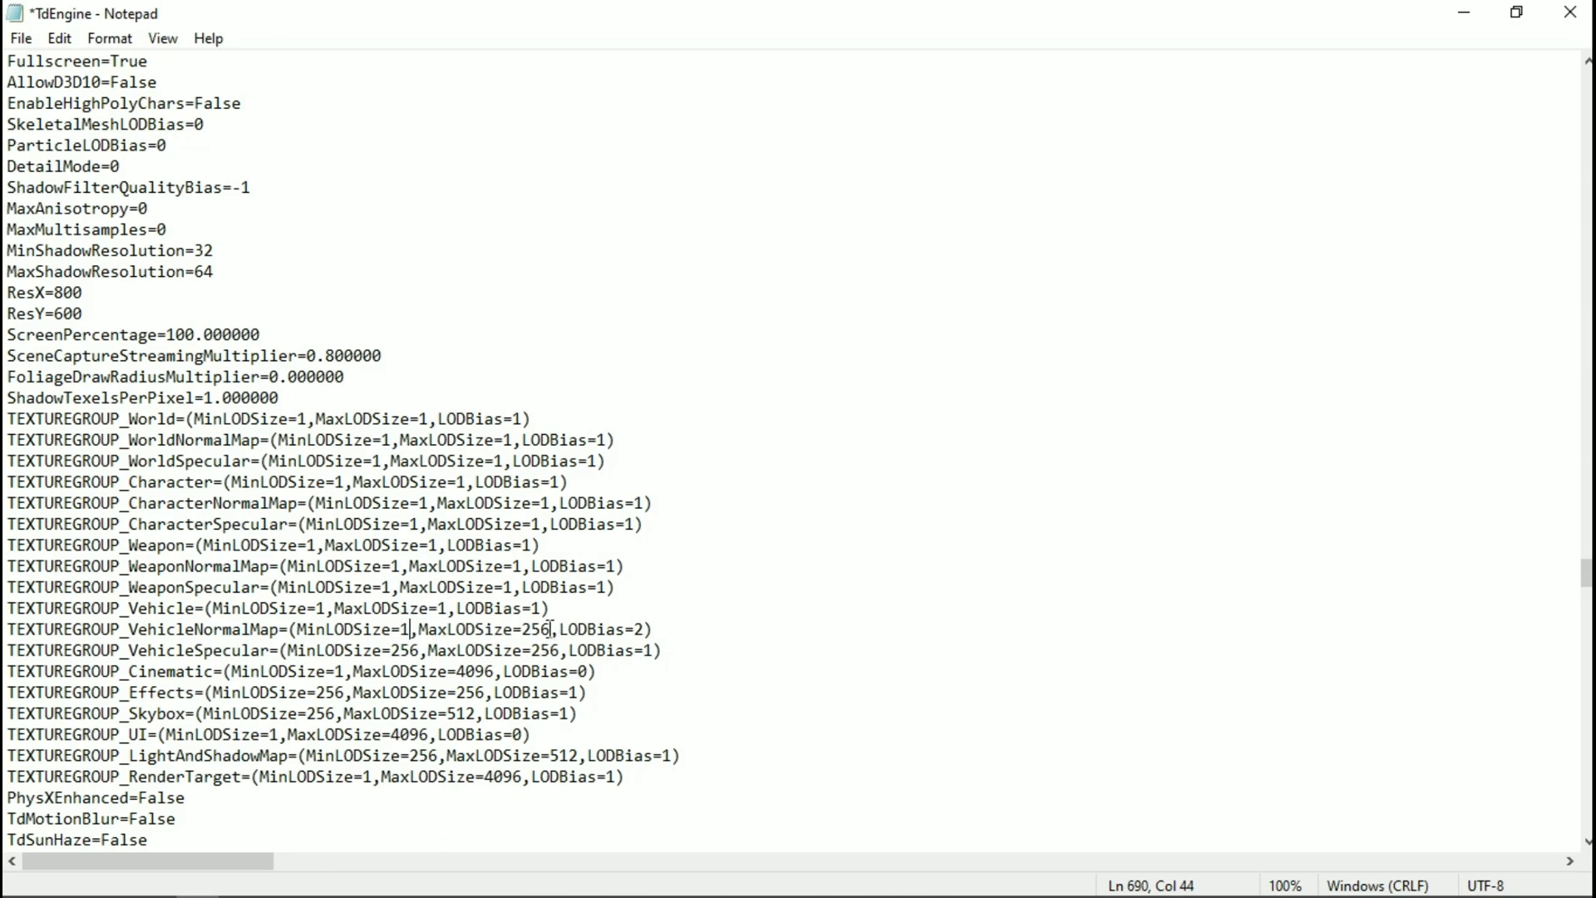
pyautogui.moveTo(550, 629); pyautogui.dragTo(522, 630)
pyautogui.write('1')
pyautogui.moveTo(627, 629); pyautogui.dragTo(617, 629)
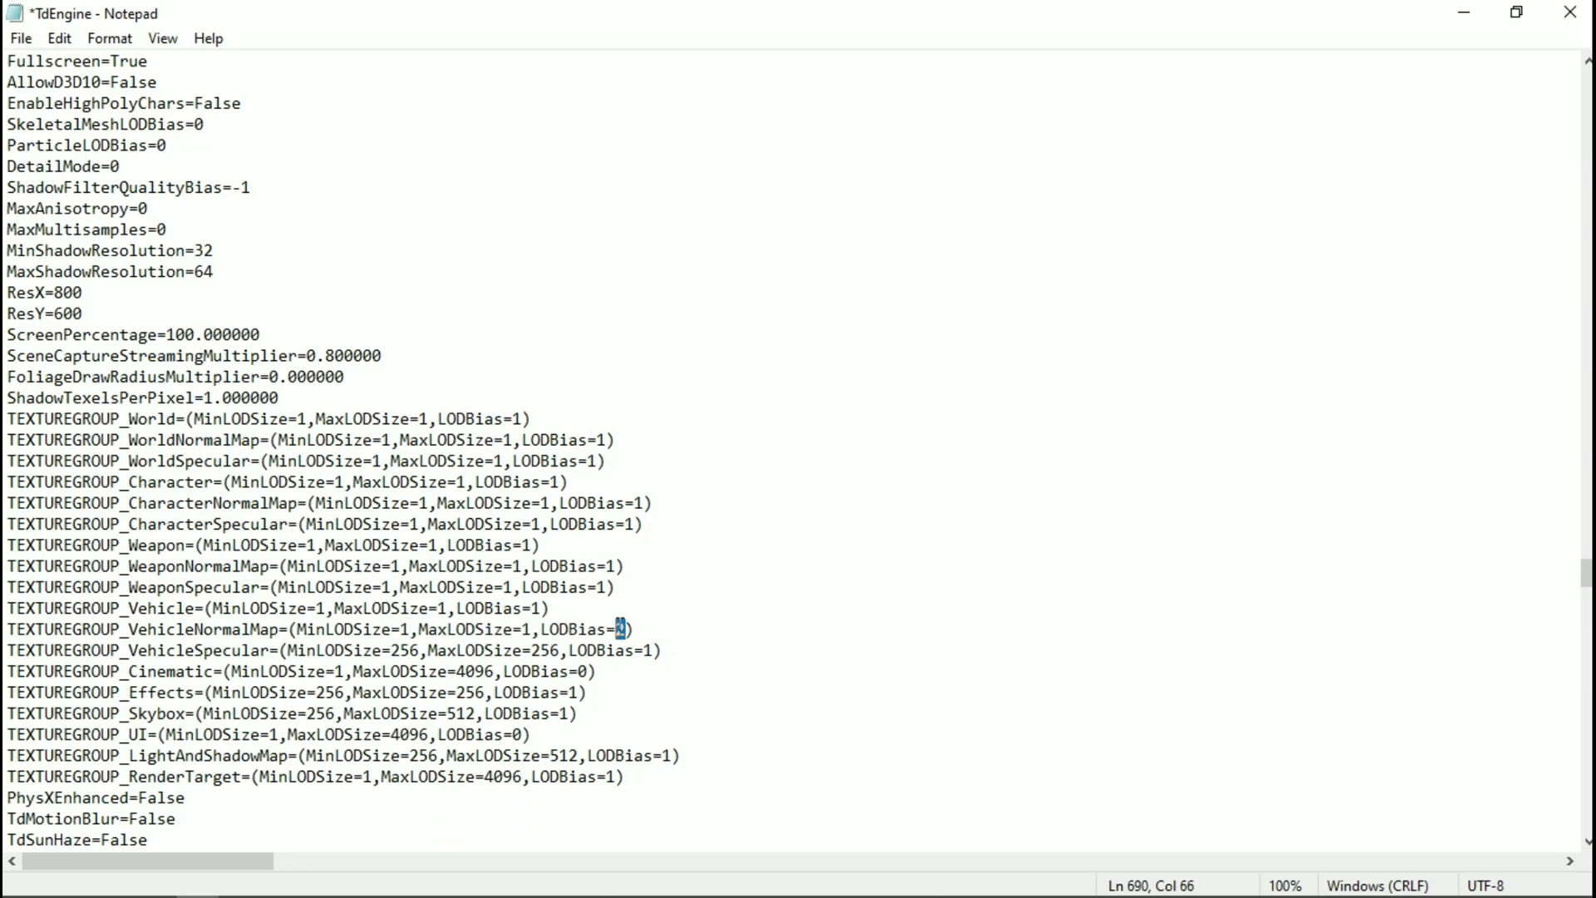
pyautogui.write('1')
# Change VehicleSpecular's 256 LOD sizes and Cinematic's 4096 MaxLODSize to 1
pyautogui.moveTo(423, 651); pyautogui.dragTo(395, 650)
pyautogui.write('1')
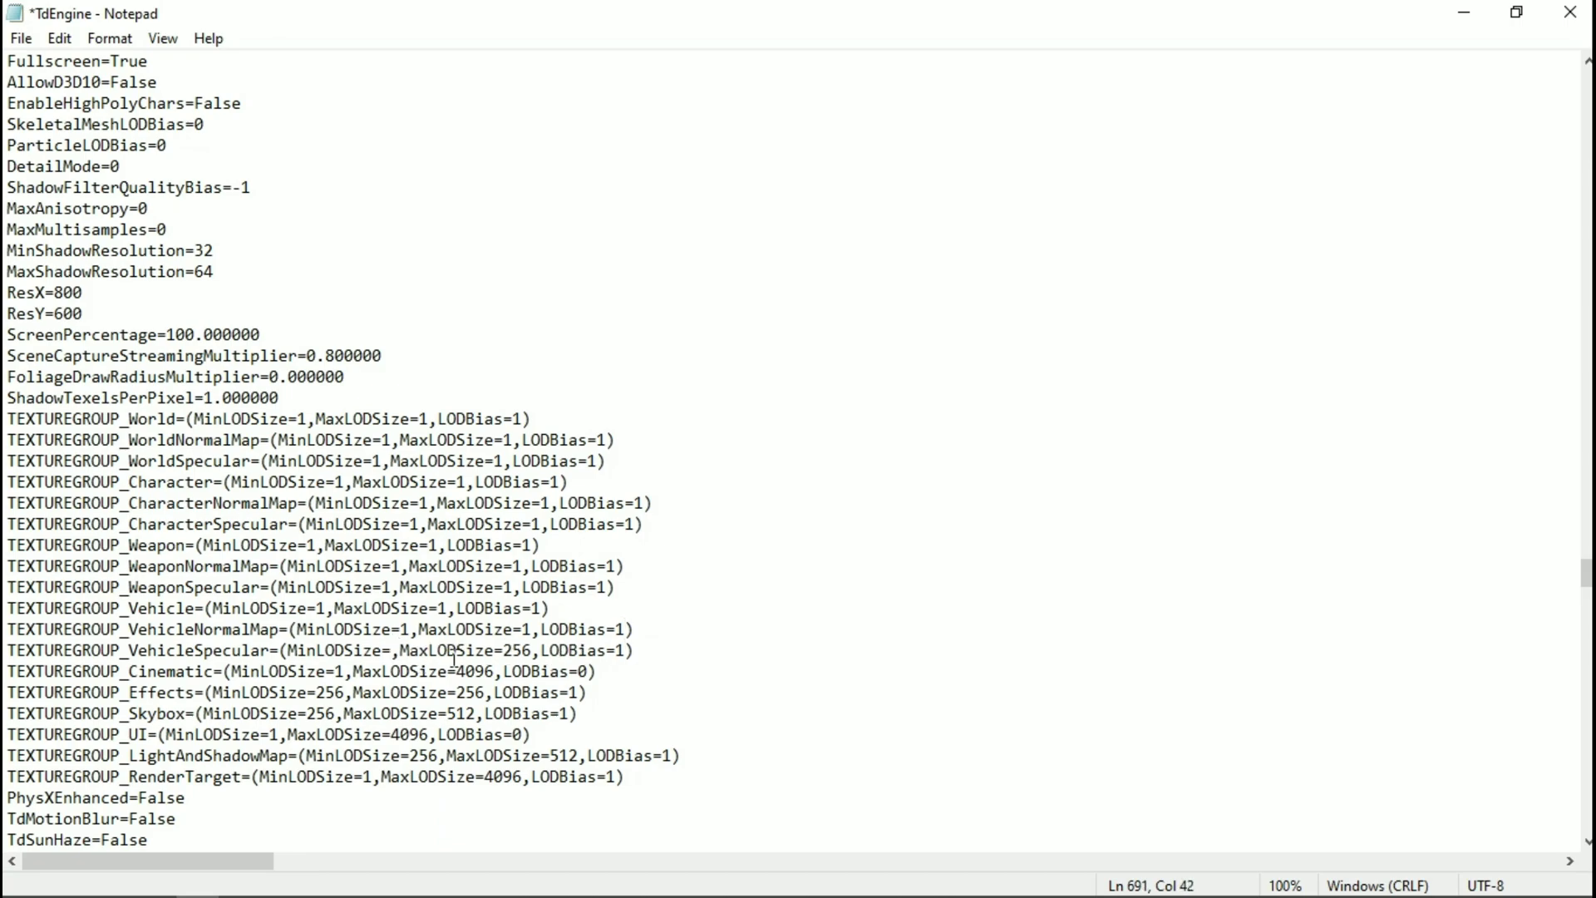
pyautogui.moveTo(542, 651); pyautogui.dragTo(516, 648)
pyautogui.write('1')
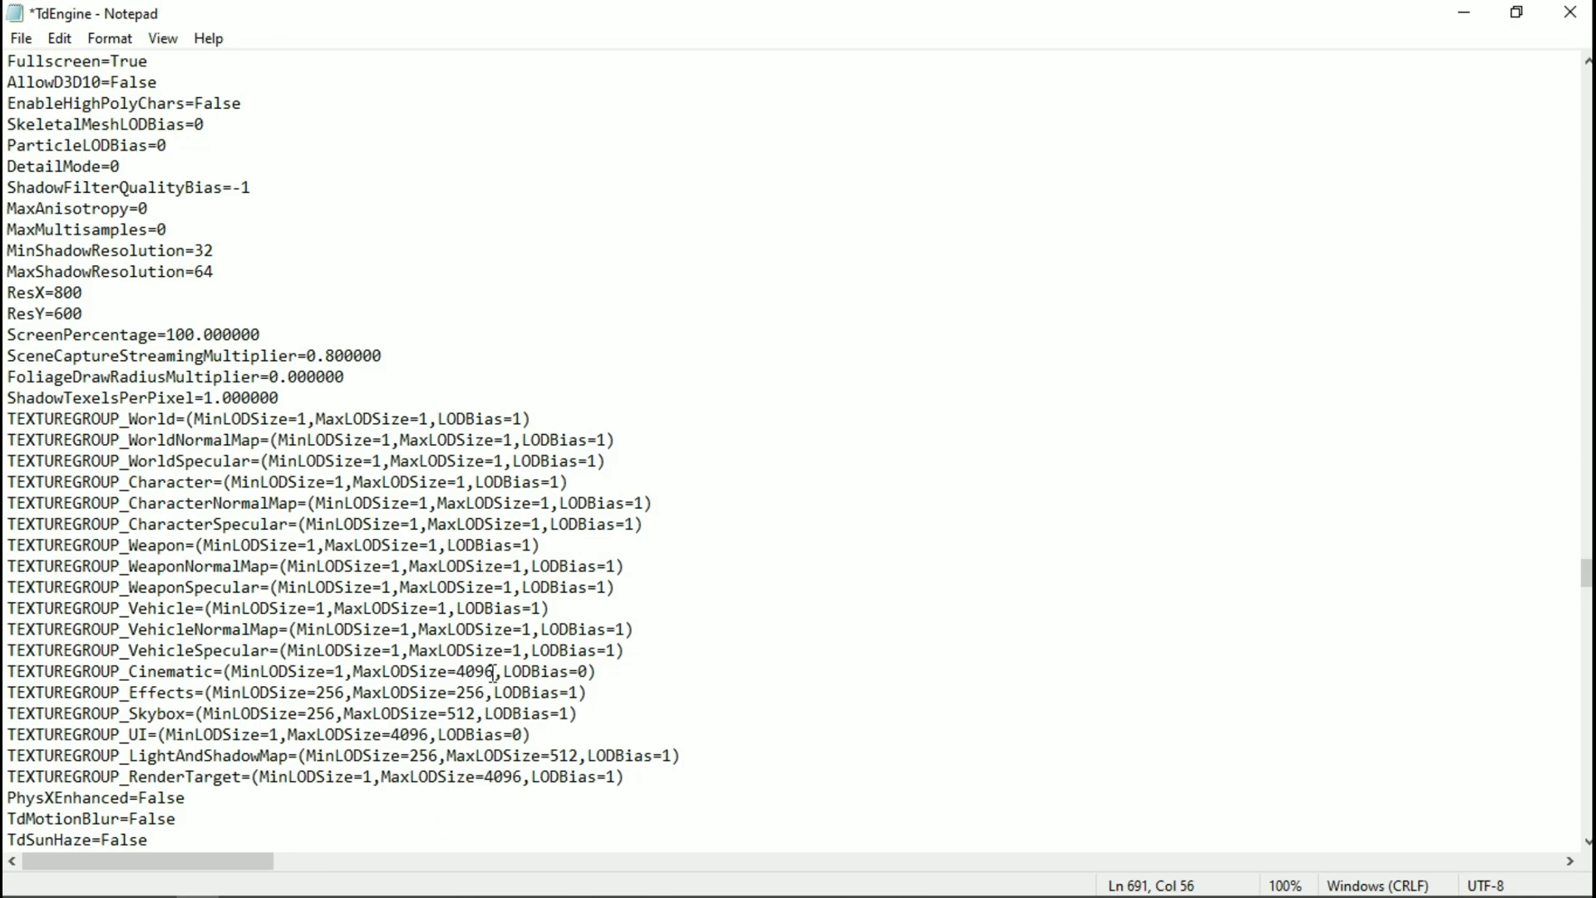
pyautogui.moveTo(493, 672); pyautogui.dragTo(455, 672)
pyautogui.write('1')
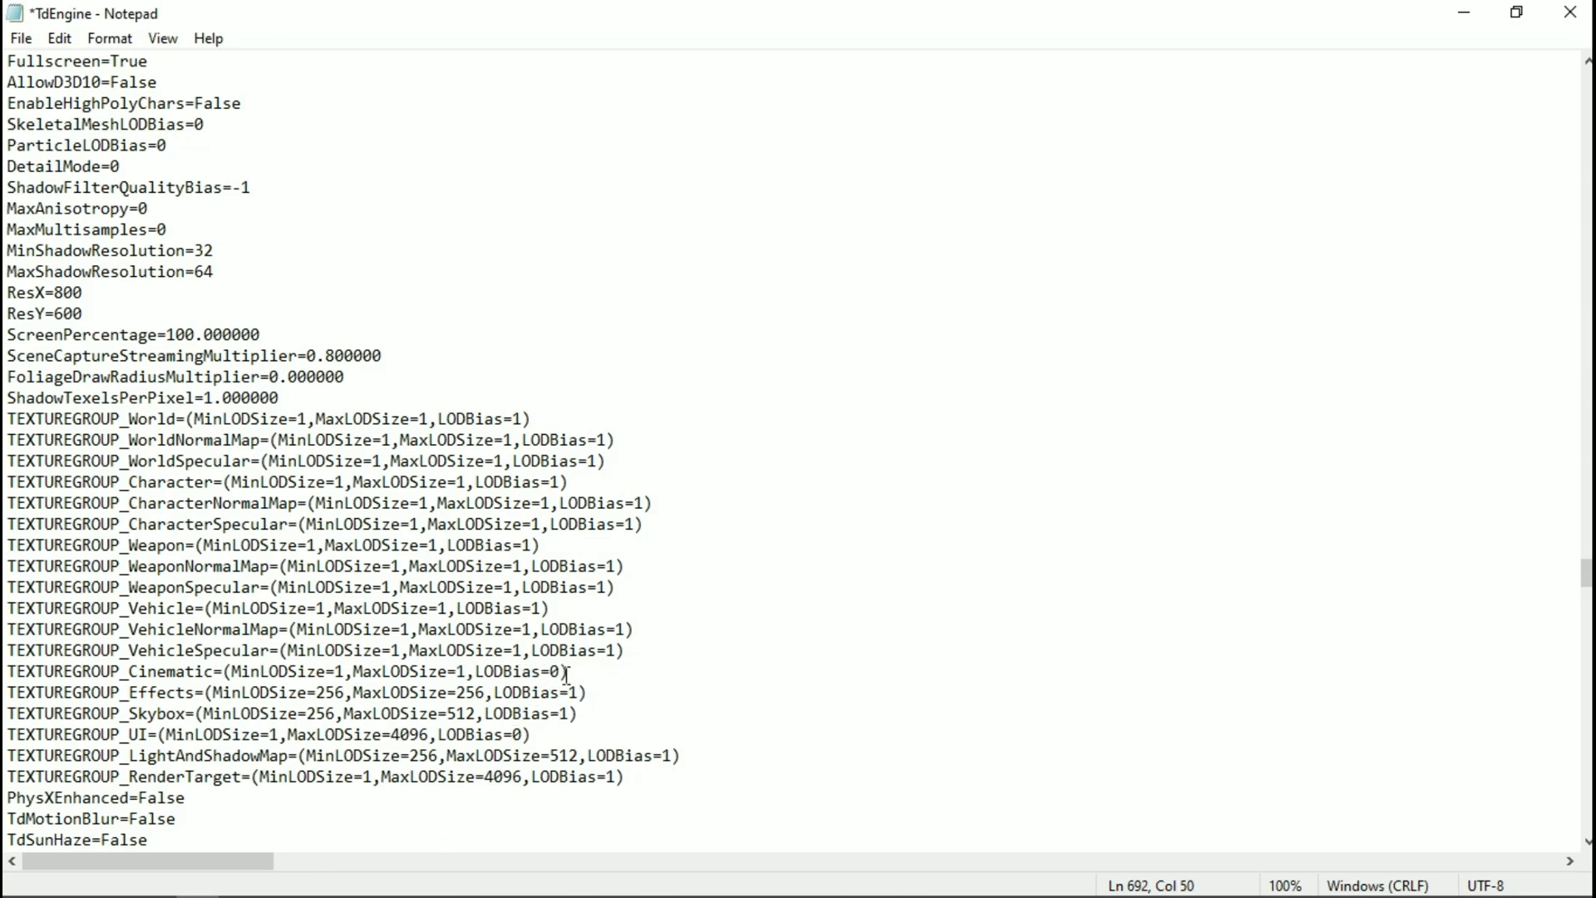
pyautogui.moveTo(566, 672)
pyautogui.mouseDown()
pyautogui.moveTo(520, 672)
pyautogui.moveTo(569, 672)
pyautogui.mouseUp()
# Set Effects, Skybox, LightAndShadowMap and RenderTarget LOD sizes to 1
pyautogui.moveTo(345, 692); pyautogui.dragTo(315, 692)
pyautogui.write('1')
pyautogui.moveTo(466, 691); pyautogui.dragTo(438, 692)
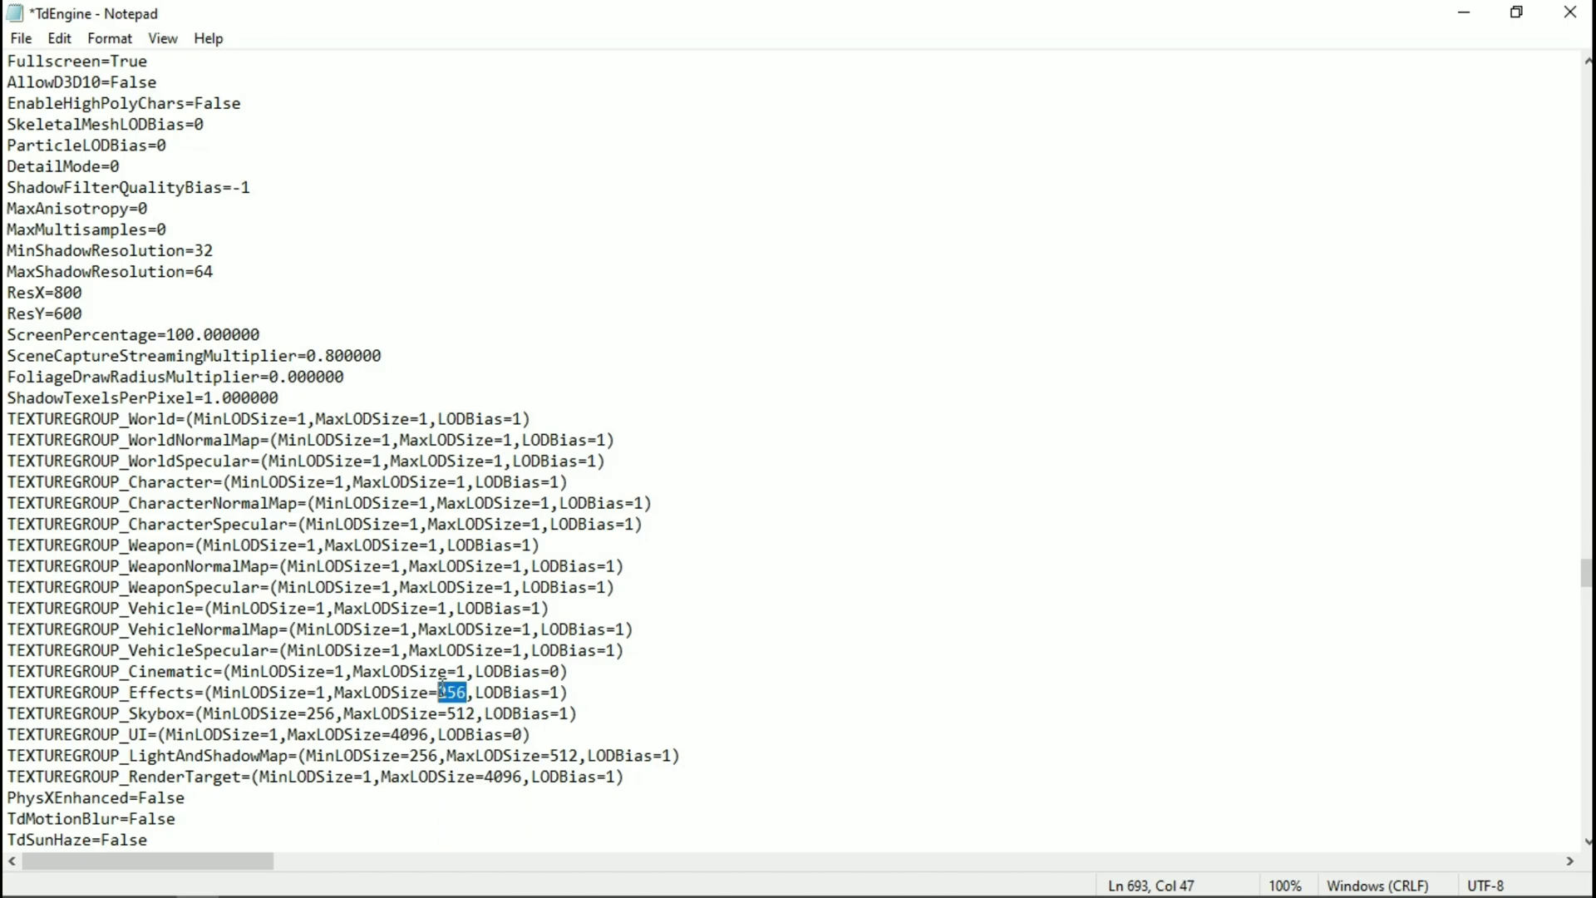
pyautogui.write('1')
pyautogui.moveTo(336, 713); pyautogui.dragTo(306, 713)
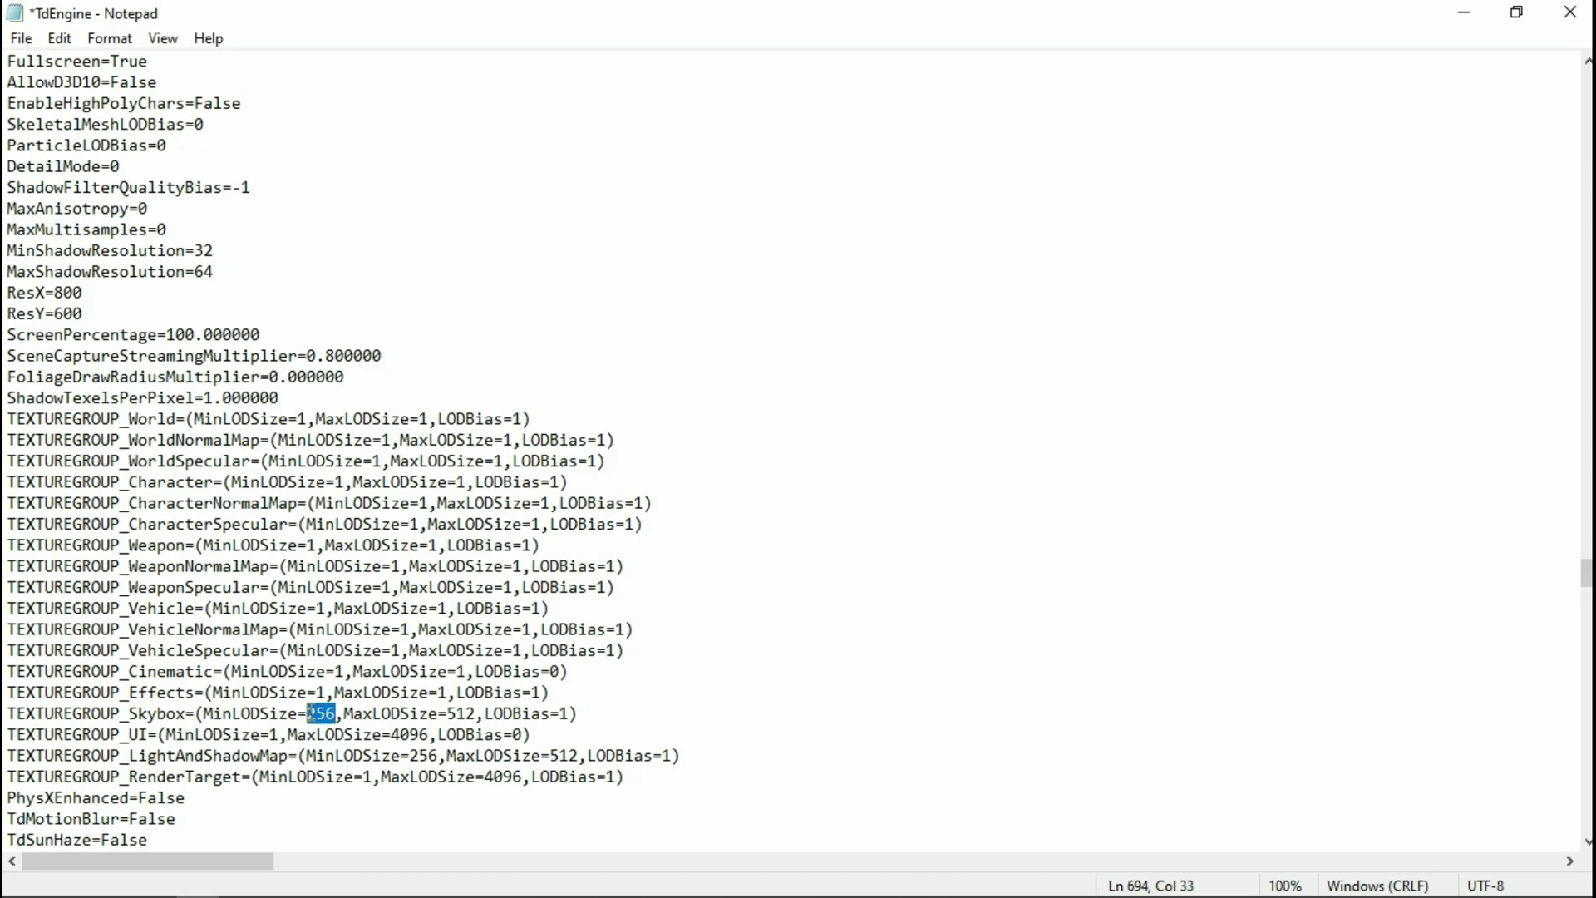
pyautogui.write('1')
pyautogui.moveTo(459, 713); pyautogui.dragTo(409, 755)
pyautogui.write('1')
pyautogui.write('1')
pyautogui.write('1')
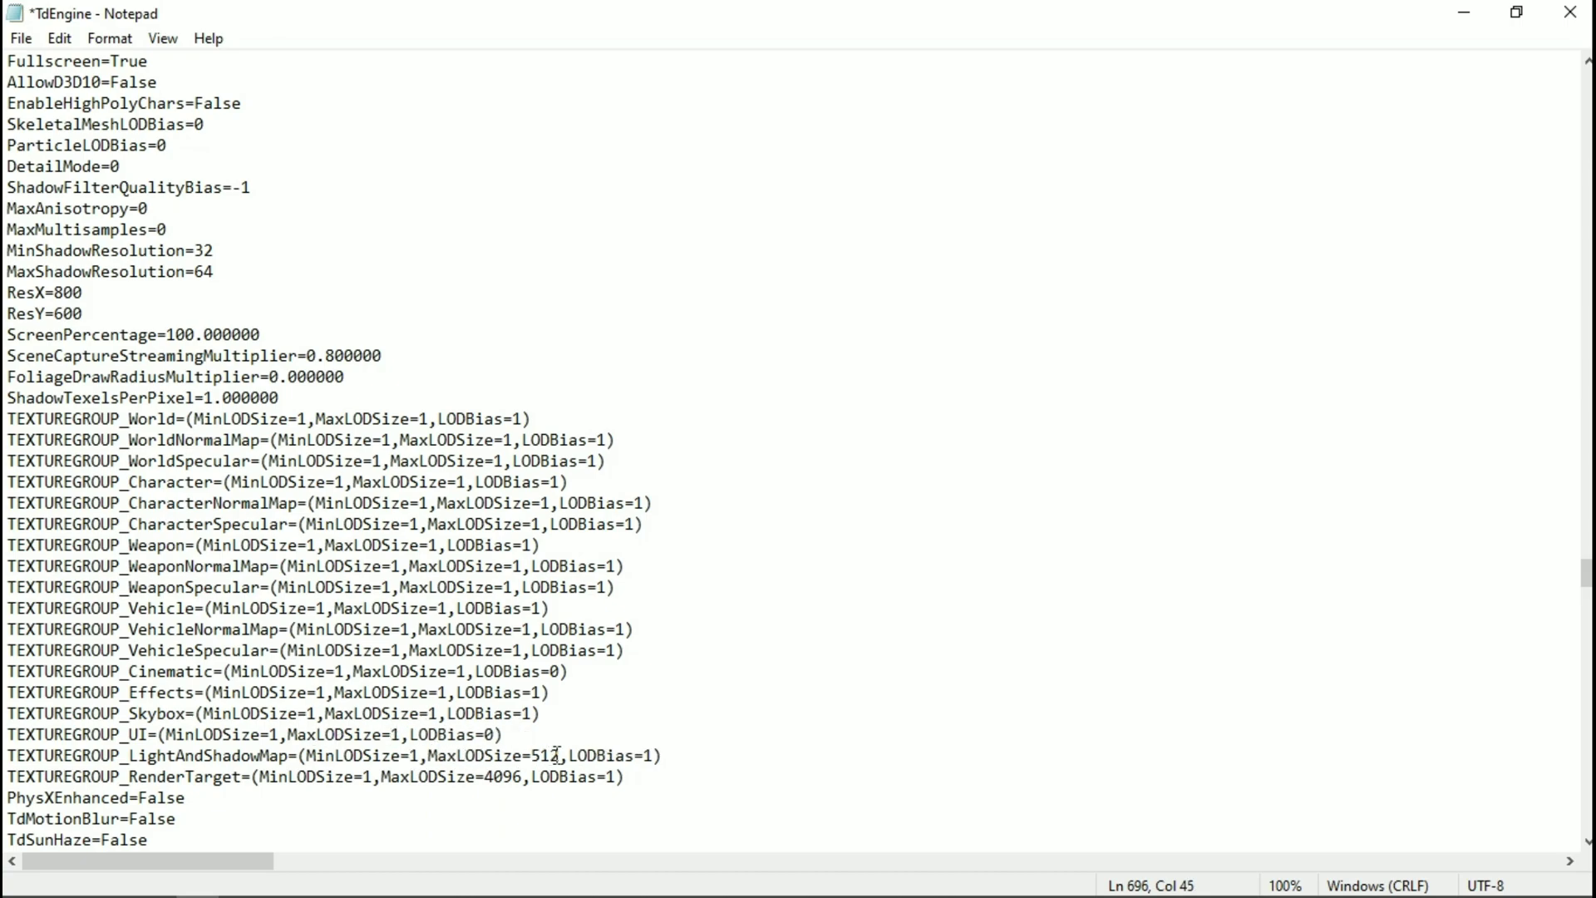
pyautogui.moveTo(563, 755); pyautogui.dragTo(532, 755)
pyautogui.write('1')
pyautogui.click(373, 776)
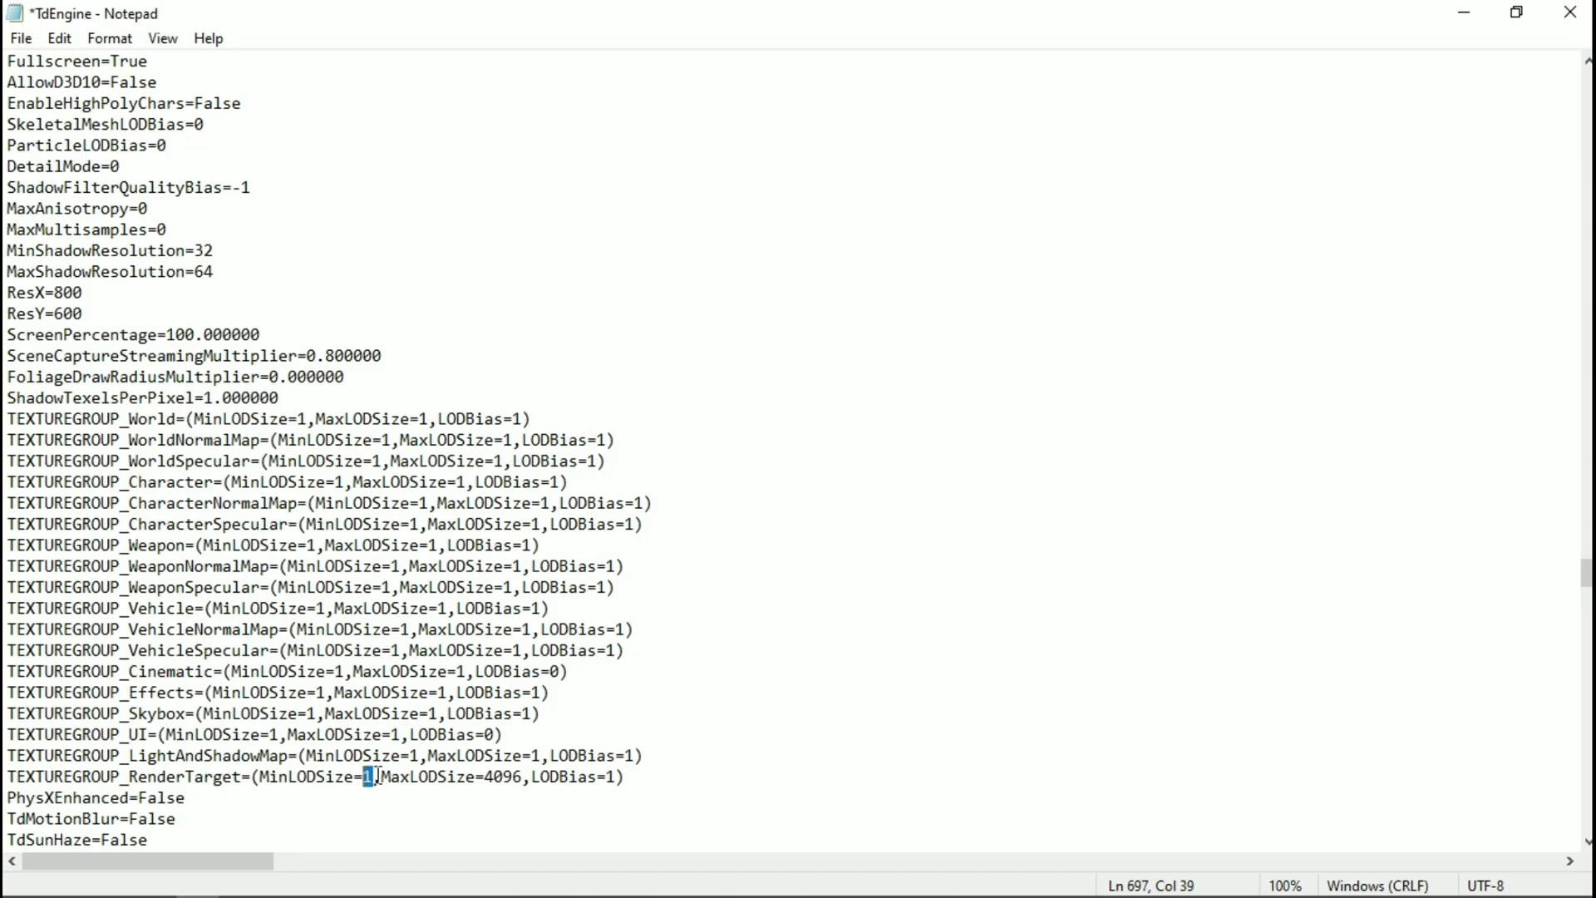
pyautogui.moveTo(523, 776); pyautogui.dragTo(488, 776)
pyautogui.write('1')
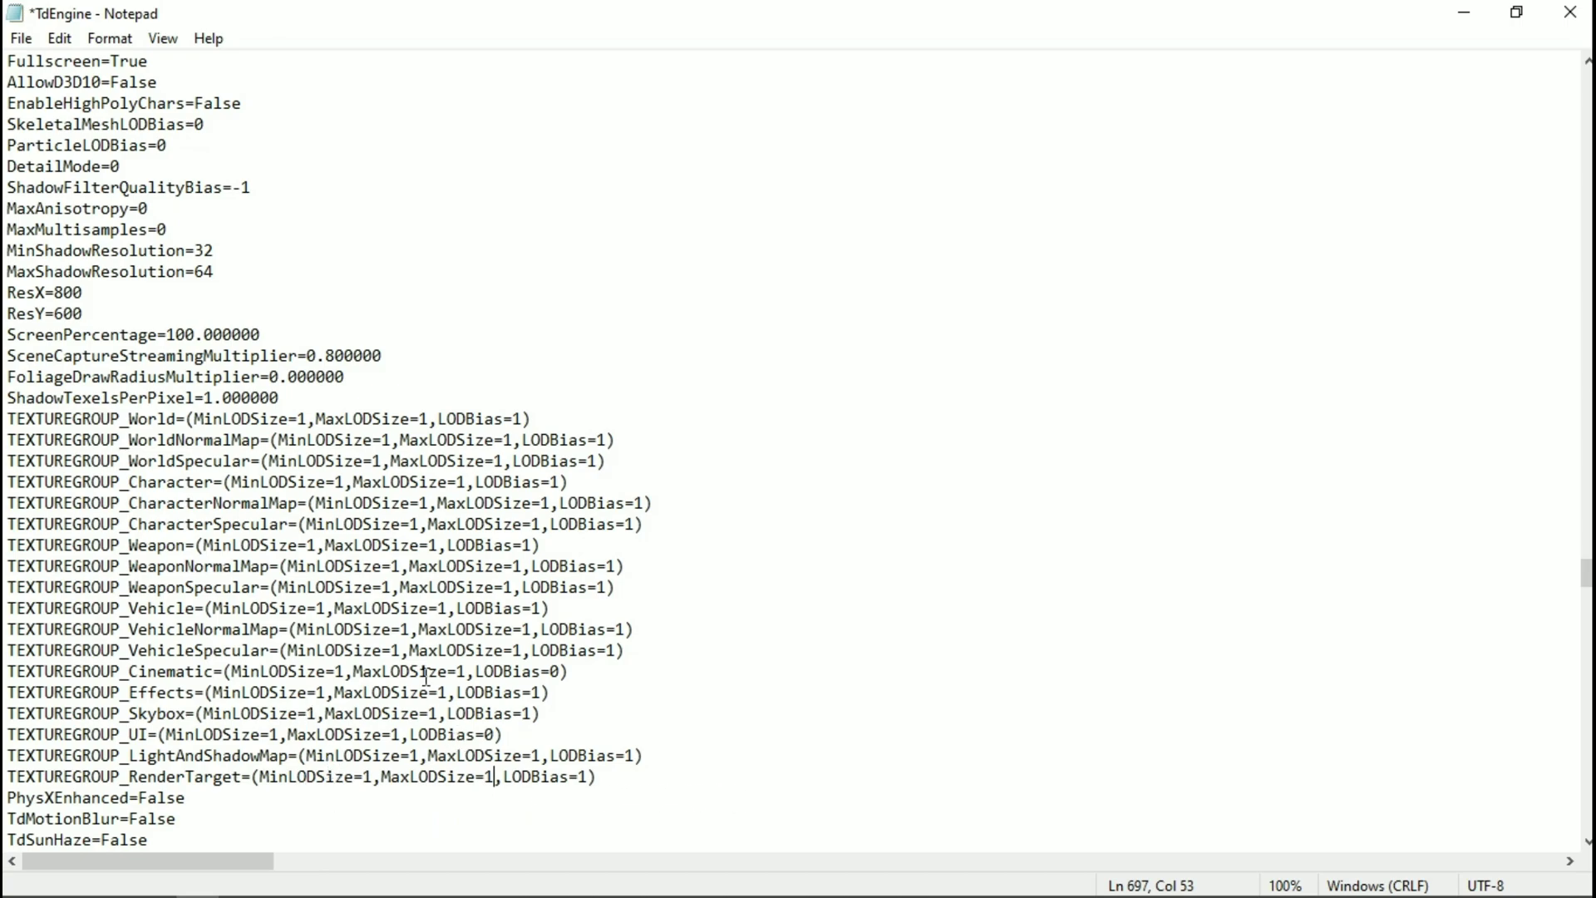
# Save the edited TdEngine.ini file from the File menu
pyautogui.click(21, 38)
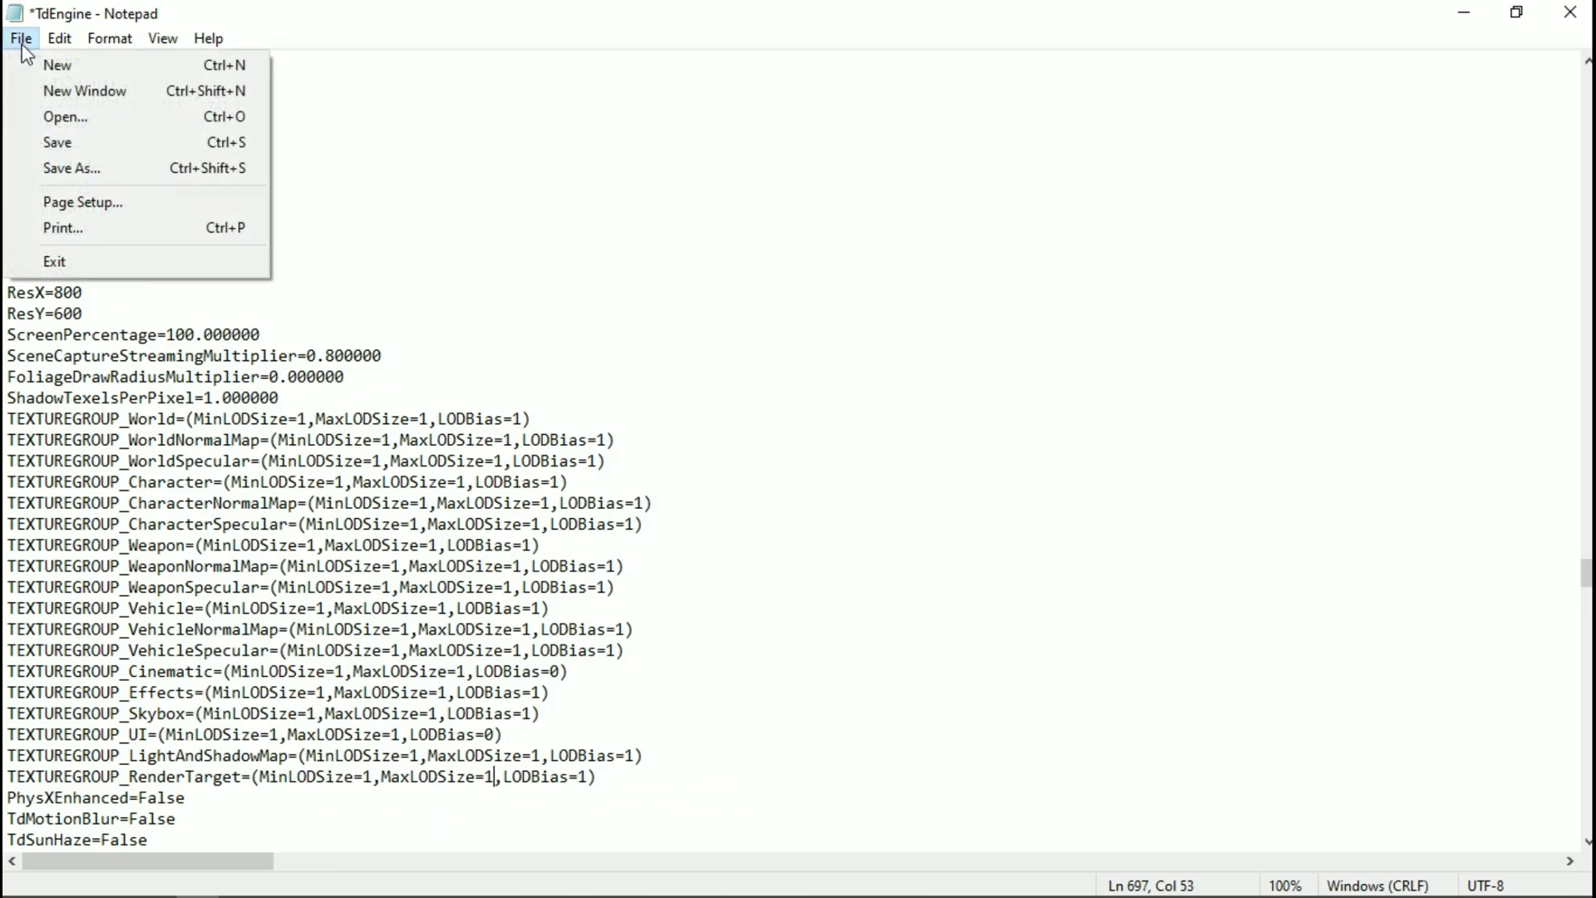
pyautogui.click(42, 142)
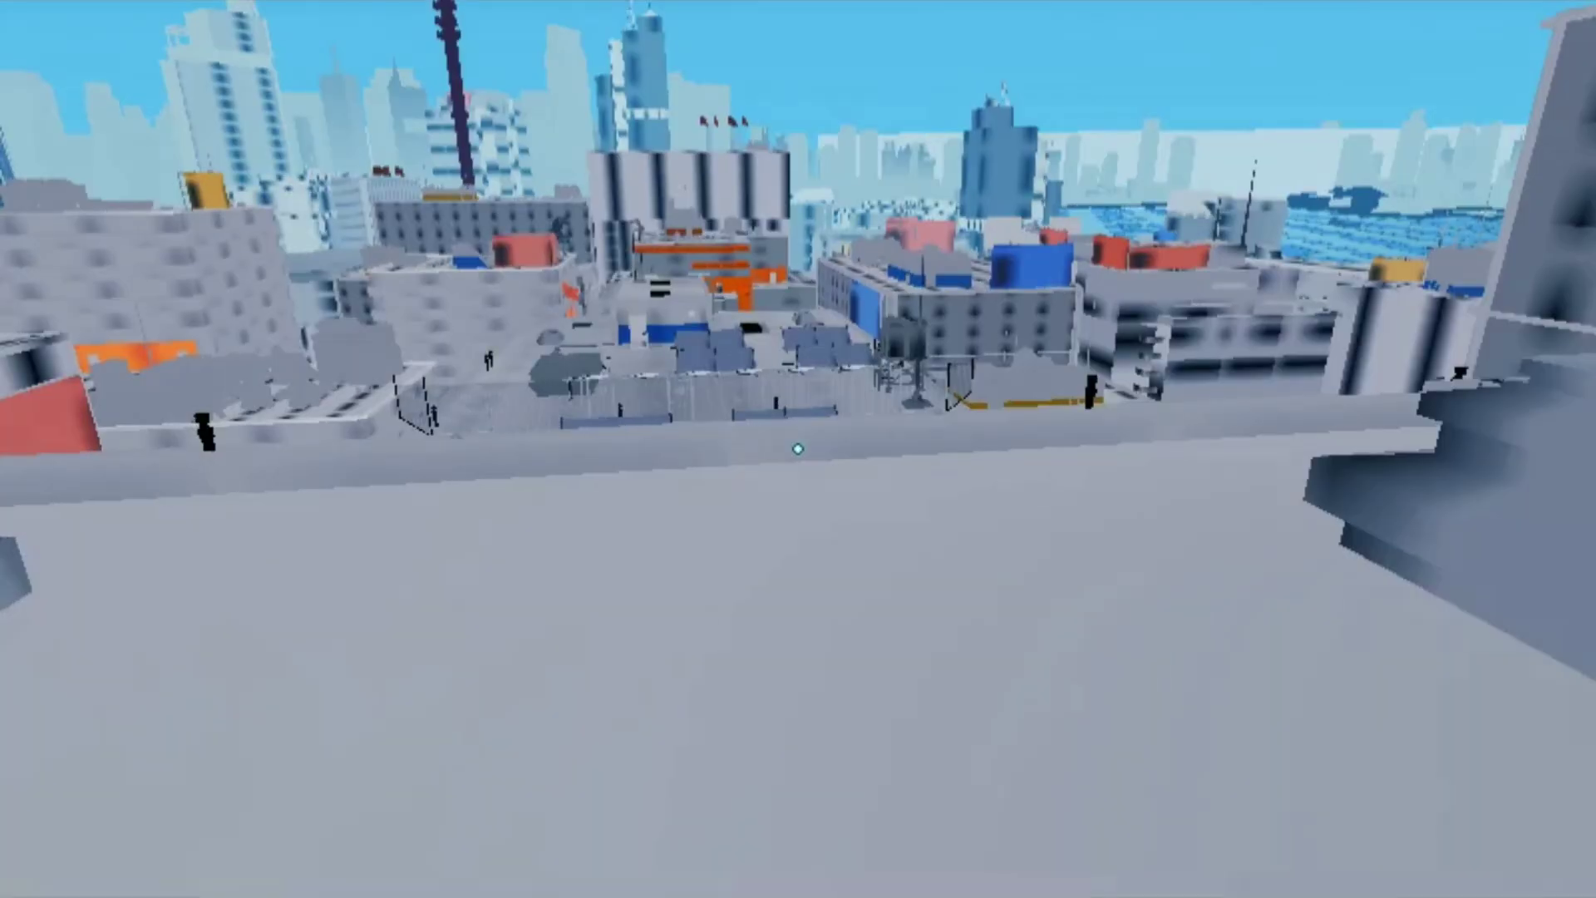